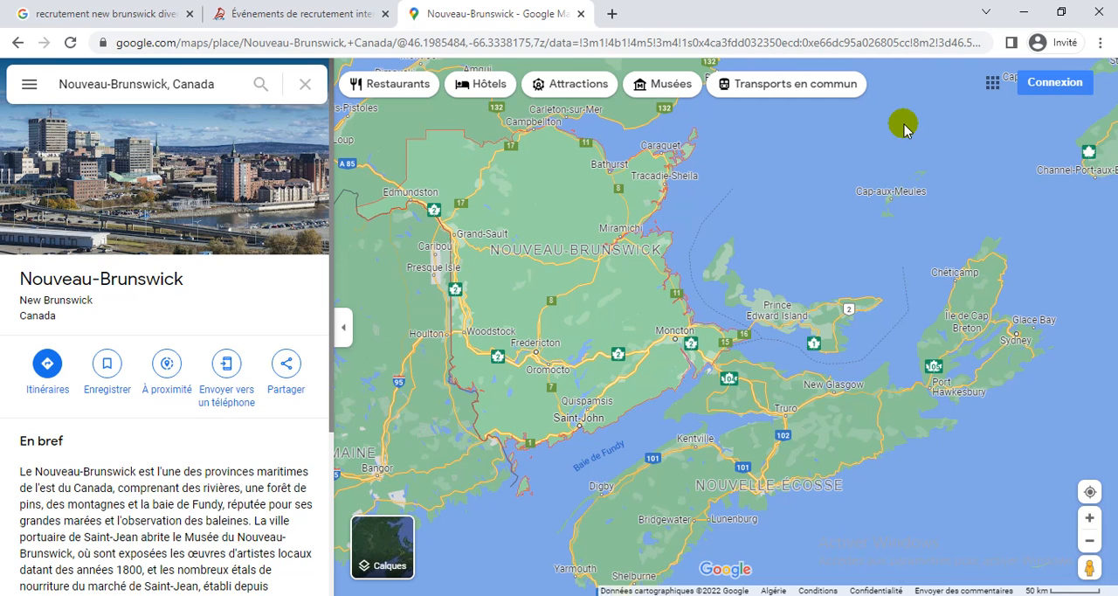
Review the Google results for "recrutement new brunswick divers" and the New Brunswick page of upcoming international recruitment events, including its web address.
{"action": "left_click", "coordinate": [334, 7]}
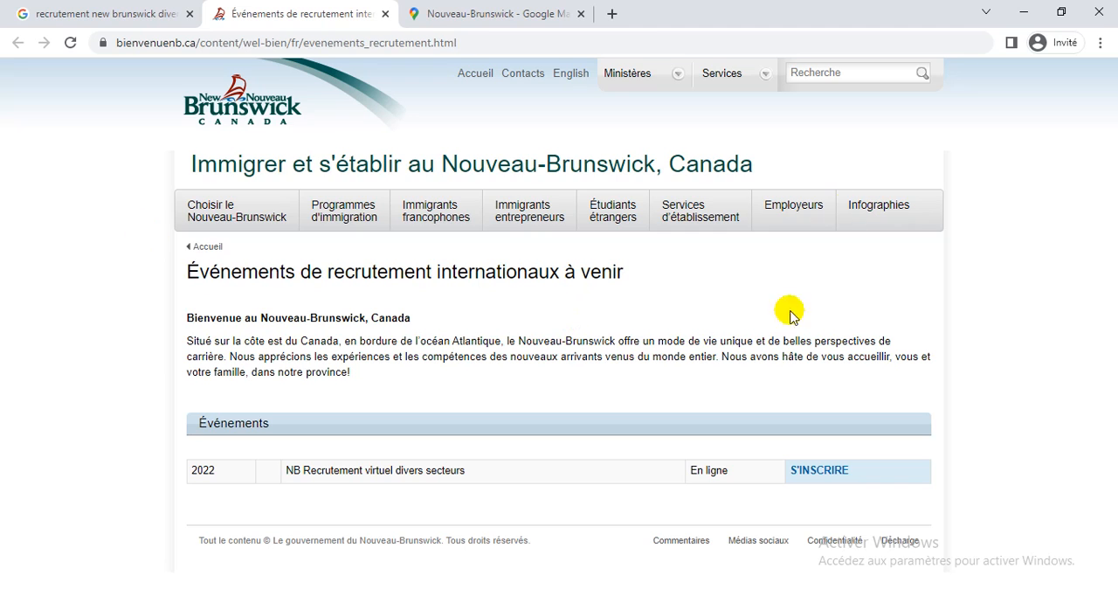
{"action": "left_click", "coordinate": [154, 11]}
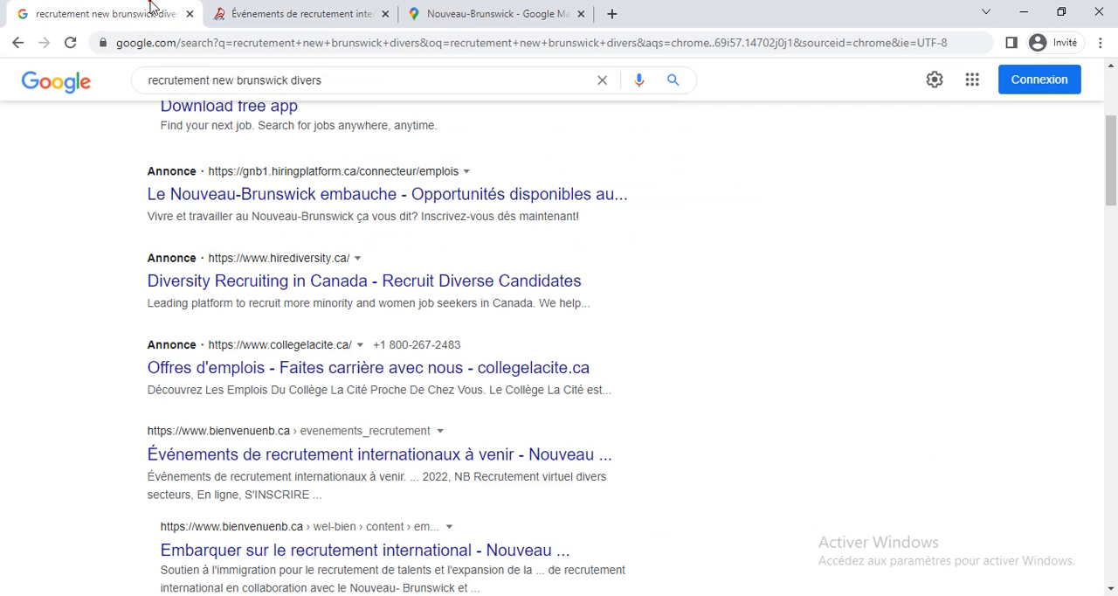
{"action": "scroll", "coordinate": [579, 235], "scroll_direction": "up", "scroll_amount": 3}
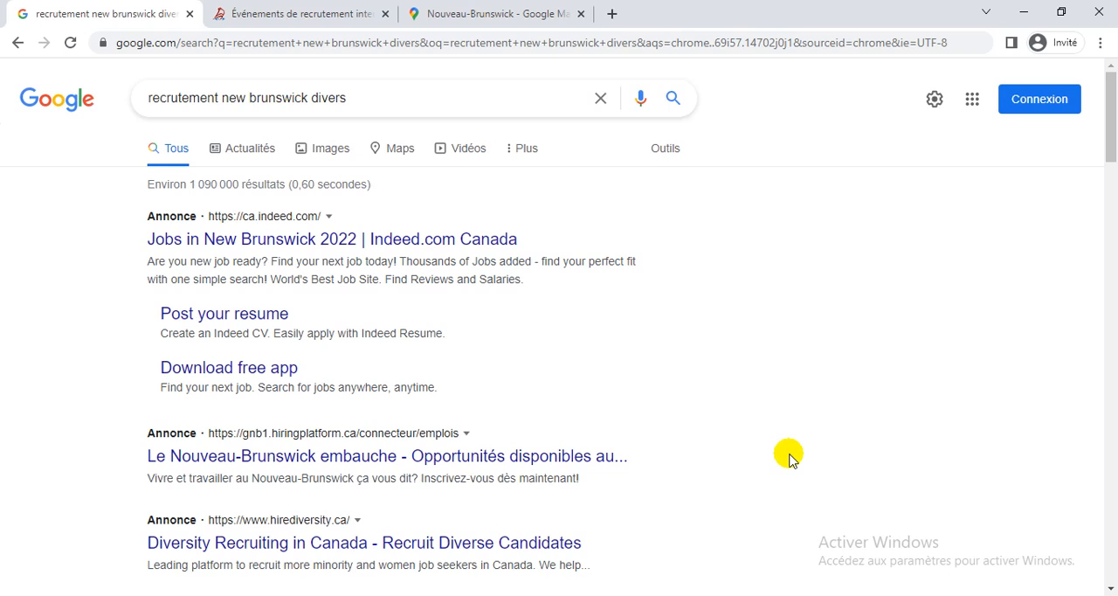
{"action": "scroll", "coordinate": [789, 458], "scroll_direction": "down", "scroll_amount": 5}
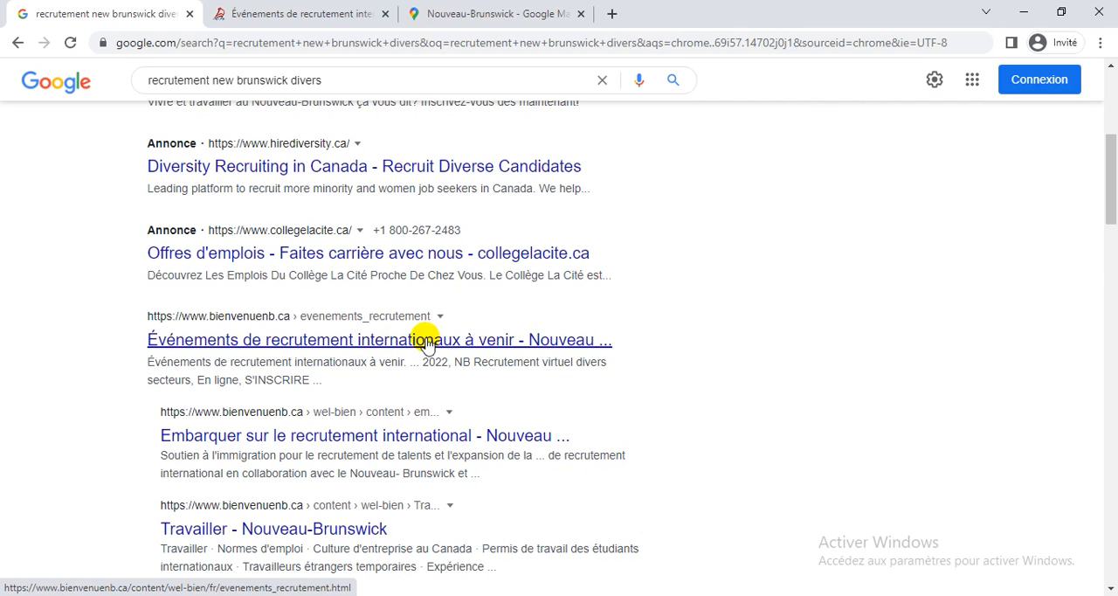
{"action": "left_click", "coordinate": [333, 13]}
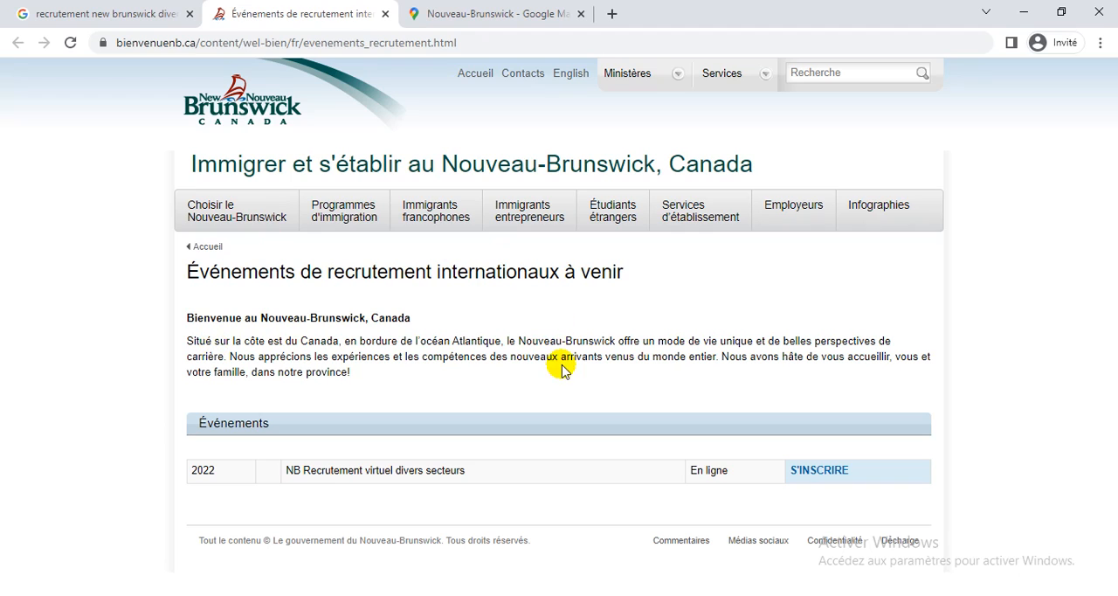
{"action": "left_click", "coordinate": [302, 46]}
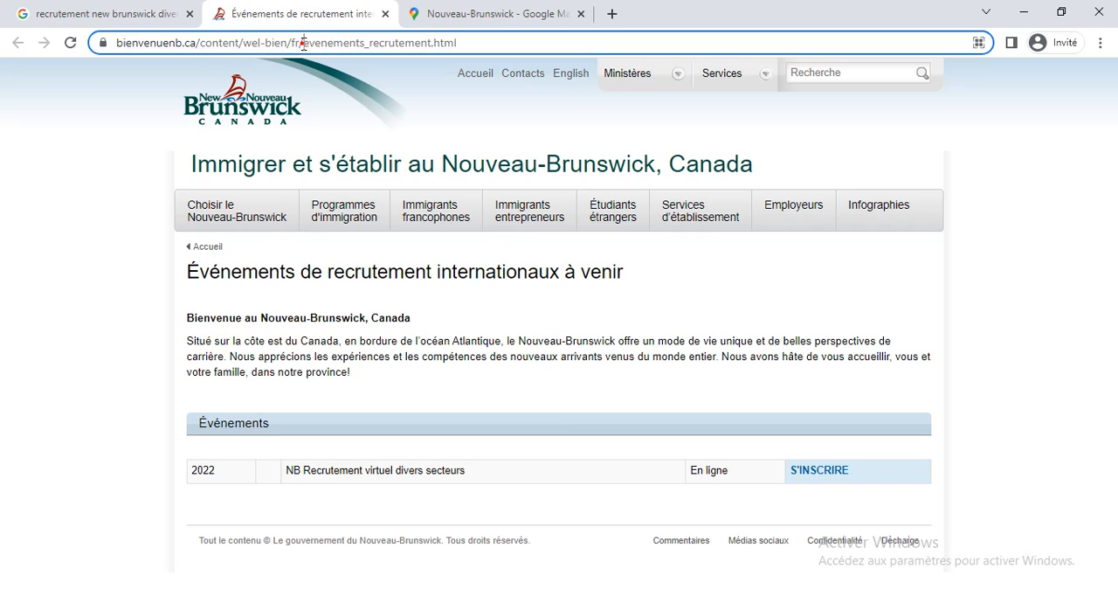
{"action": "left_click", "coordinate": [984, 360]}
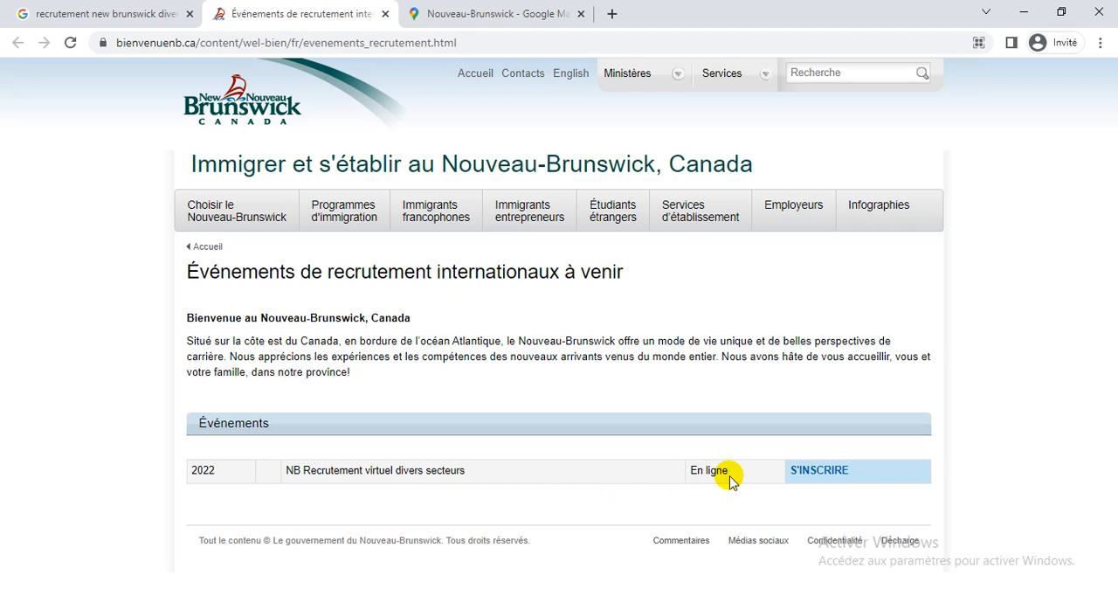
Open the registration page for the 2022 event "NB Recrutement virtuel divers secteurs" and check its available languages.
{"action": "left_click", "coordinate": [818, 476]}
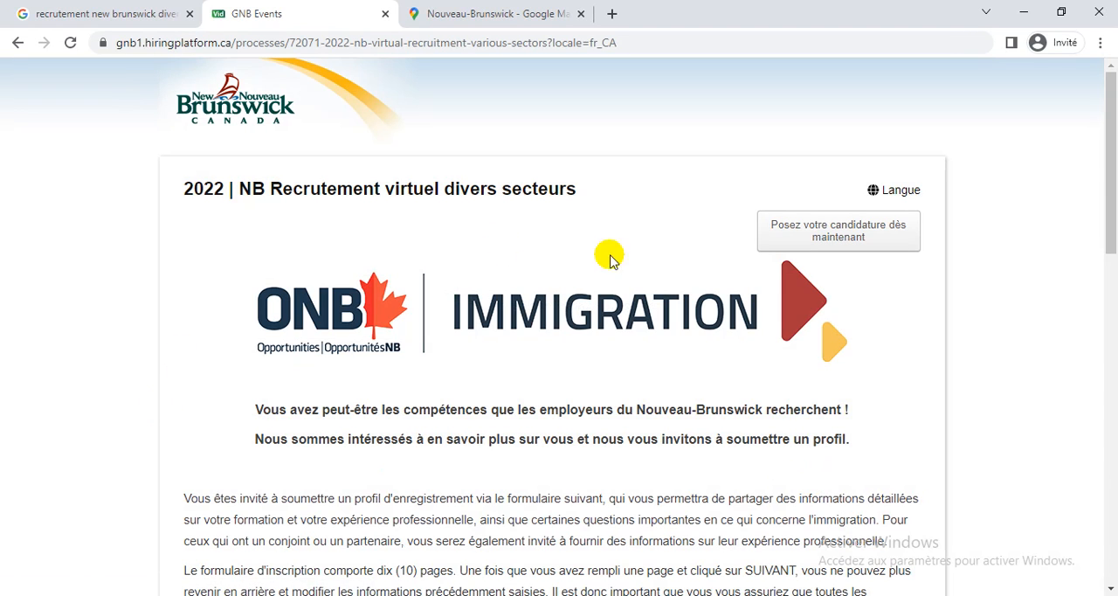
{"action": "left_click", "coordinate": [914, 194]}
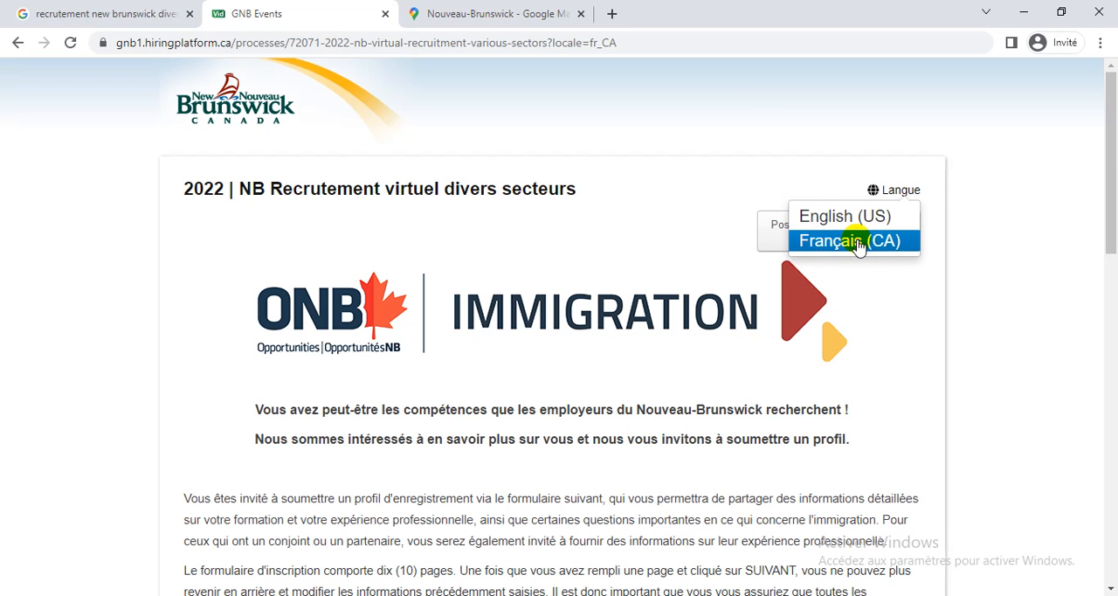
{"action": "left_click", "coordinate": [939, 277]}
Read through the event's registration instructions, required documents for applicant and spouse, Express Entry note, additional information and guiding principles.
{"action": "scroll", "coordinate": [940, 278], "scroll_direction": "down", "scroll_amount": 3}
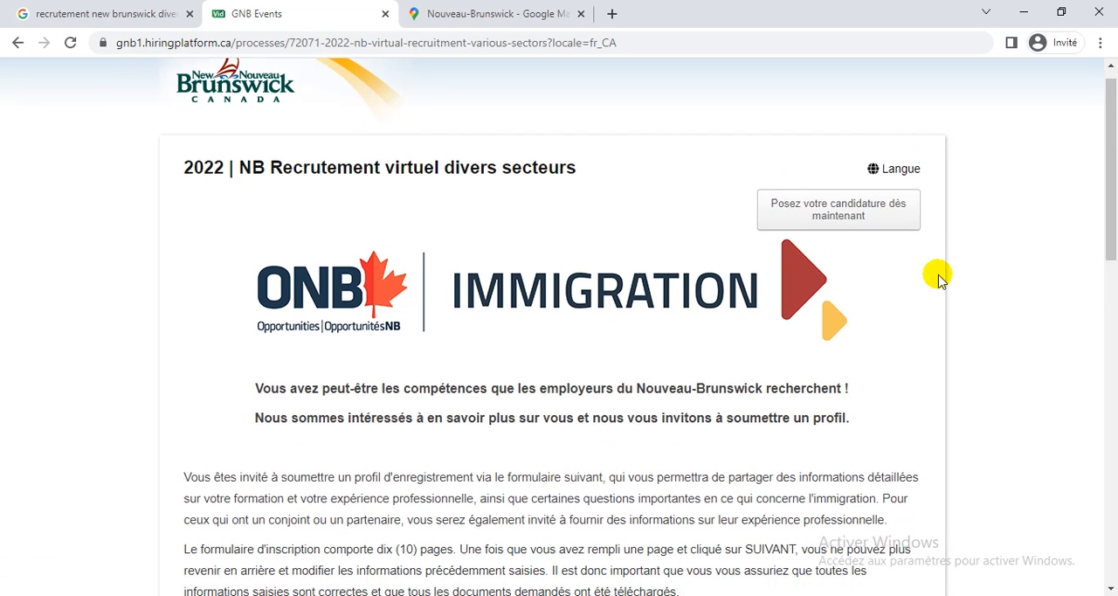
{"action": "scroll", "coordinate": [940, 277], "scroll_direction": "down", "scroll_amount": 2}
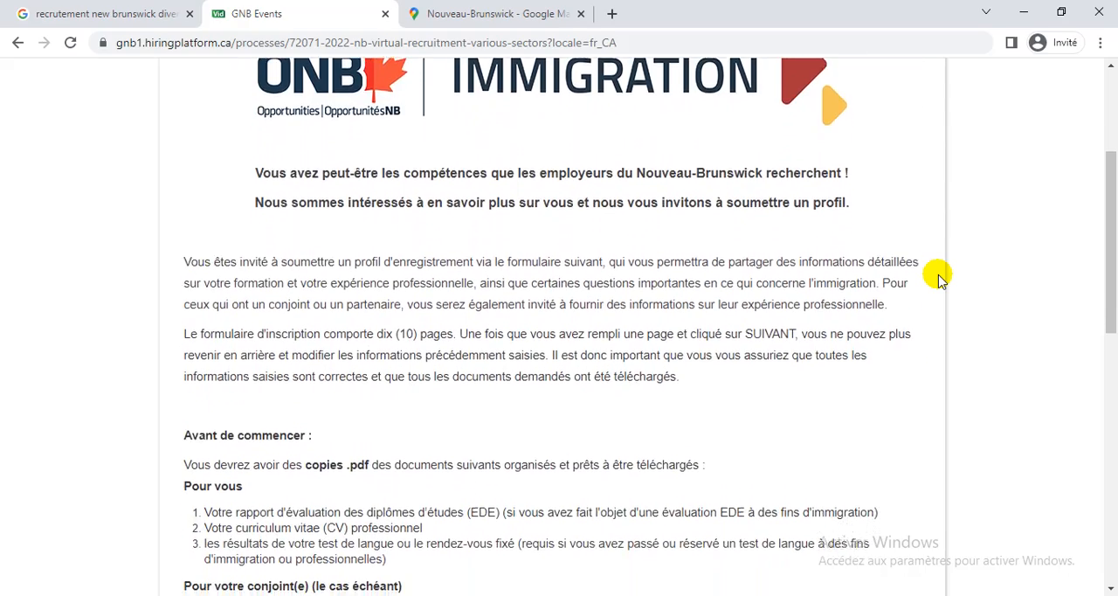
{"action": "scroll", "coordinate": [940, 278], "scroll_direction": "down", "scroll_amount": 1}
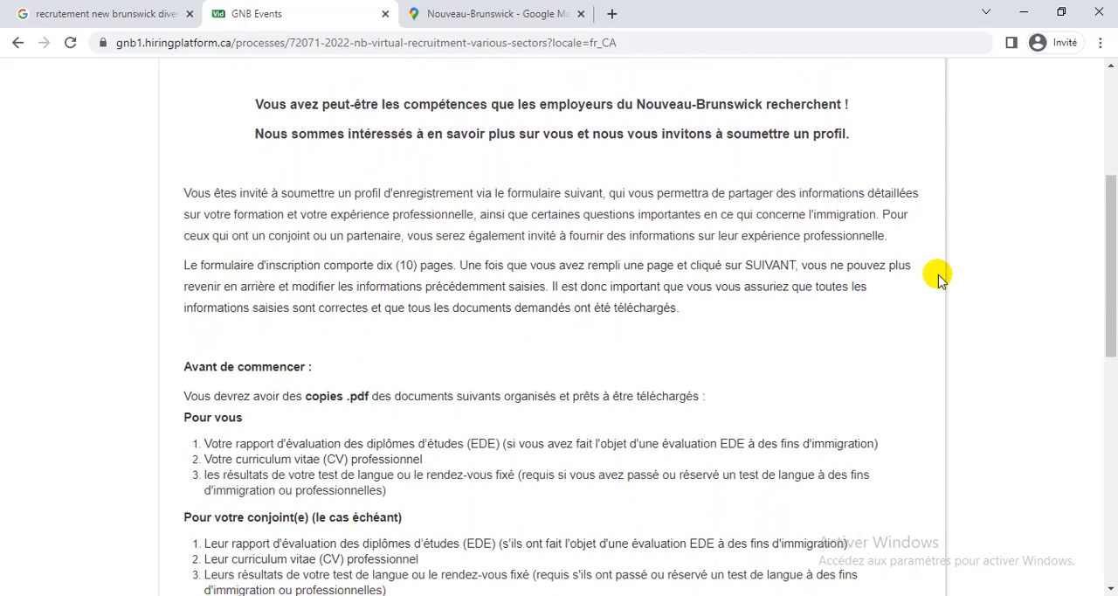
{"action": "scroll", "coordinate": [940, 277], "scroll_direction": "down", "scroll_amount": 1}
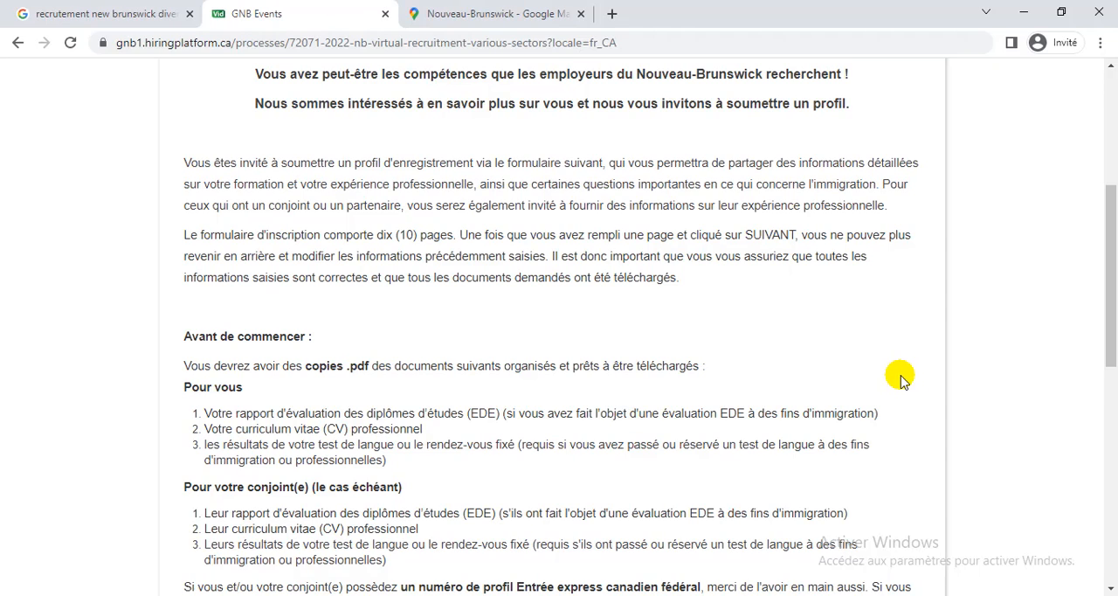
{"action": "scroll", "coordinate": [900, 378], "scroll_direction": "down", "scroll_amount": 3}
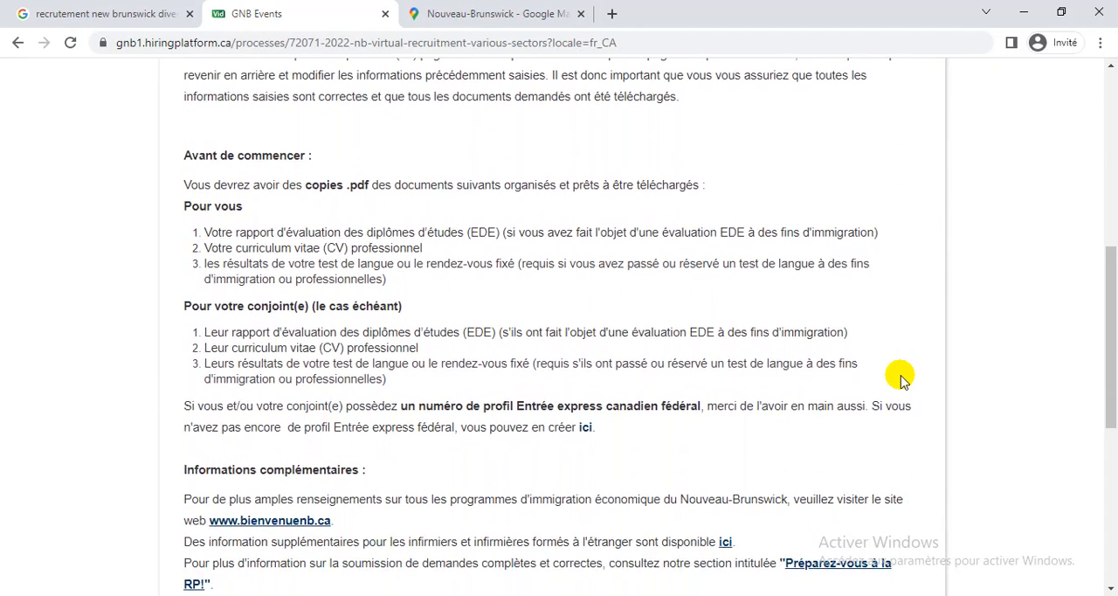
{"action": "scroll", "coordinate": [901, 377], "scroll_direction": "down", "scroll_amount": 1}
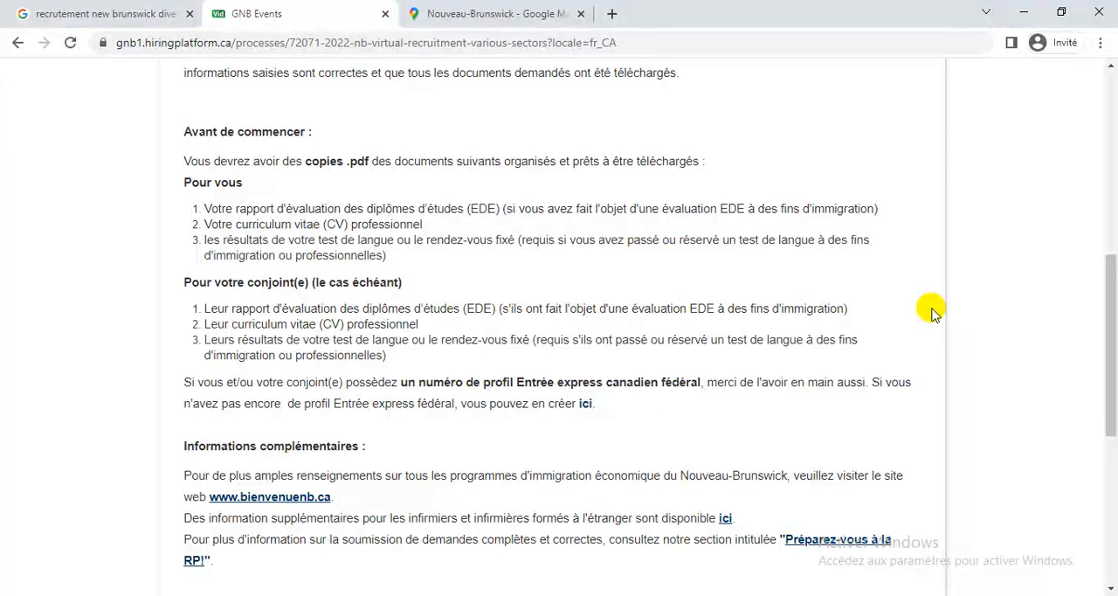
{"action": "scroll", "coordinate": [933, 312], "scroll_direction": "down", "scroll_amount": 1}
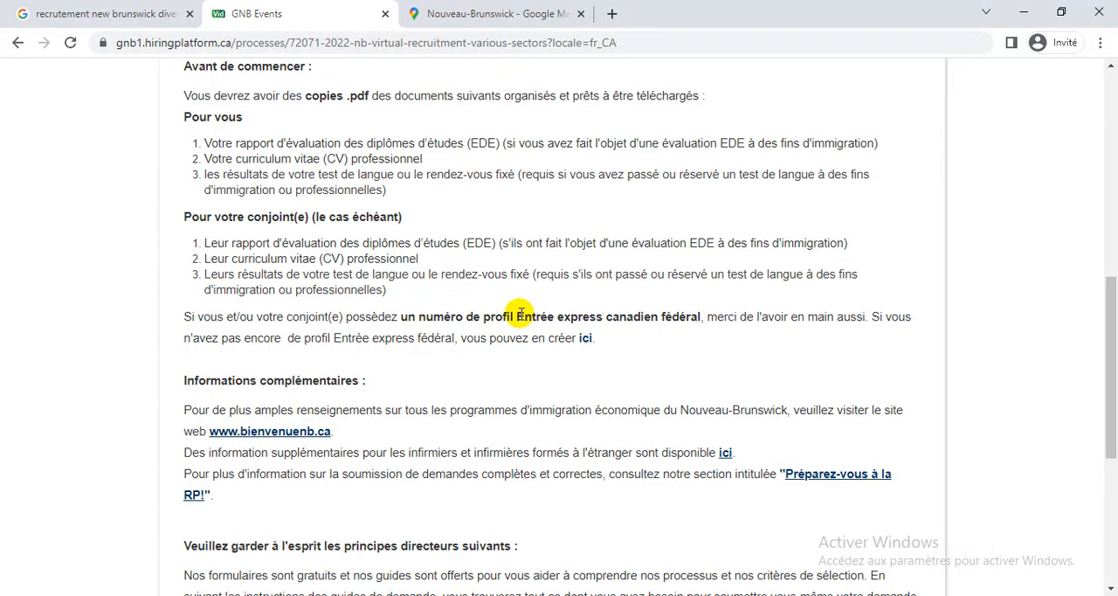
{"action": "left_click_drag", "start_coordinate": [514, 317], "coordinate": [604, 318]}
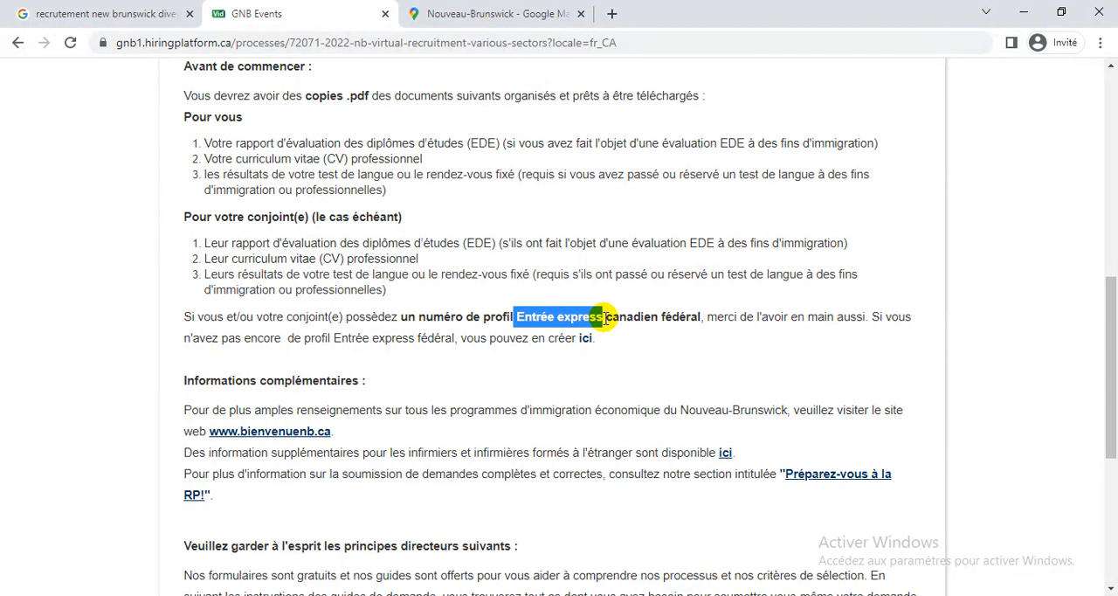
{"action": "left_click", "coordinate": [605, 318]}
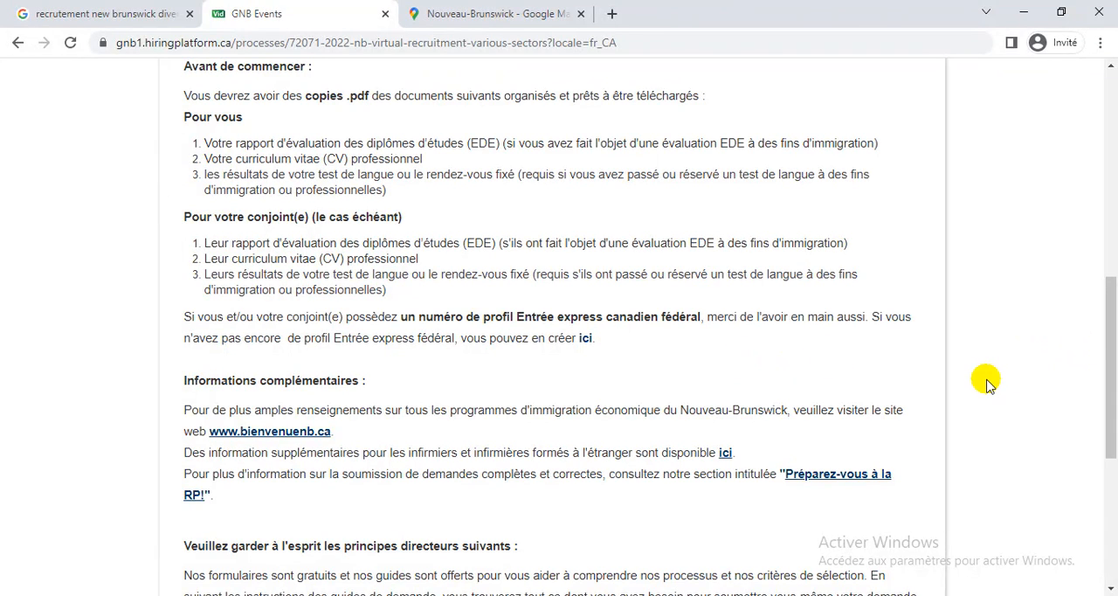
{"action": "scroll", "coordinate": [987, 384], "scroll_direction": "down", "scroll_amount": 3}
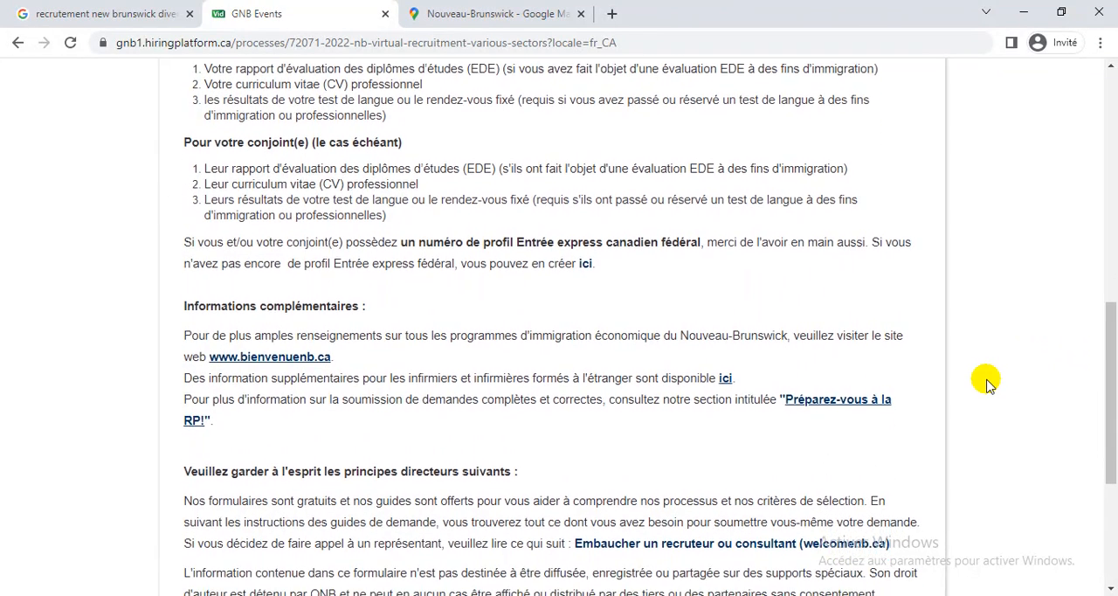
{"action": "scroll", "coordinate": [987, 384], "scroll_direction": "down", "scroll_amount": 2}
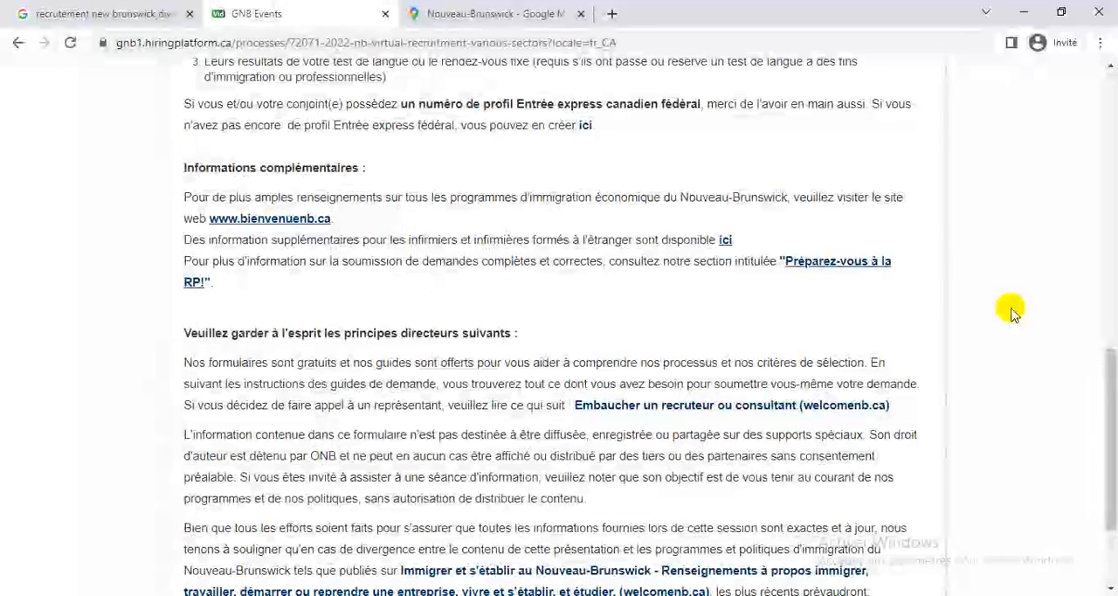
{"action": "scroll", "coordinate": [1011, 313], "scroll_direction": "down", "scroll_amount": 3}
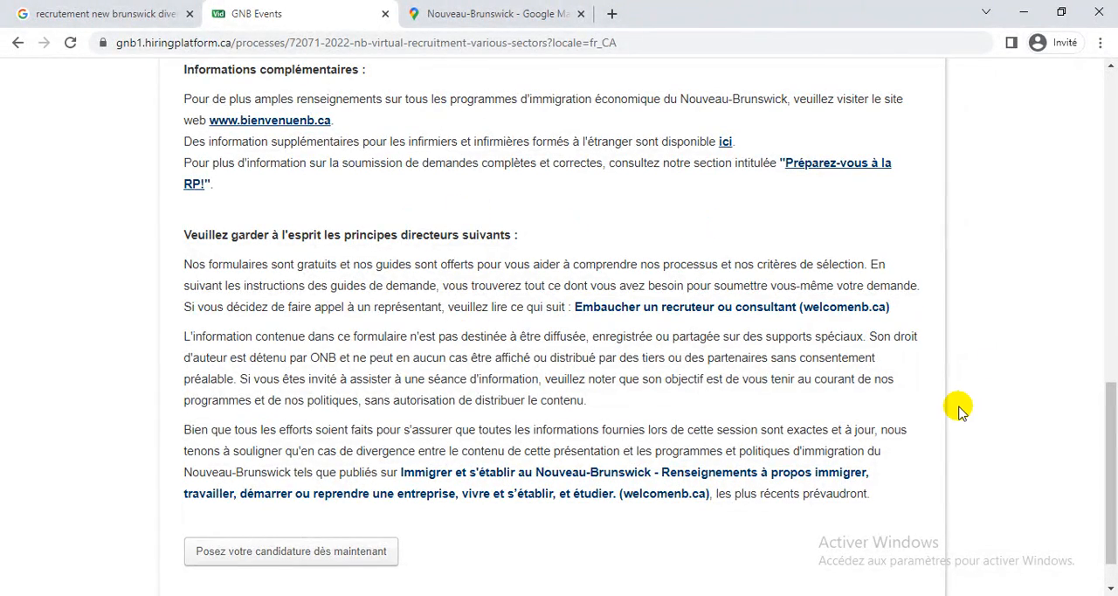
{"action": "scroll", "coordinate": [956, 405], "scroll_direction": "down", "scroll_amount": 1}
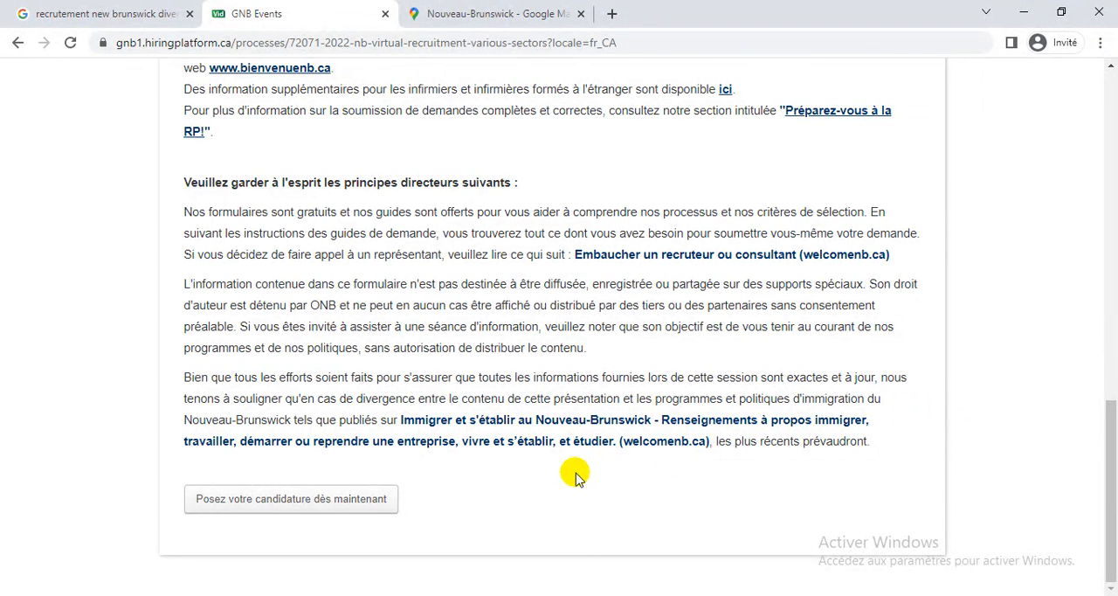
Start the application for the virtual recruitment event and look over the contact information form.
{"action": "left_click", "coordinate": [242, 499]}
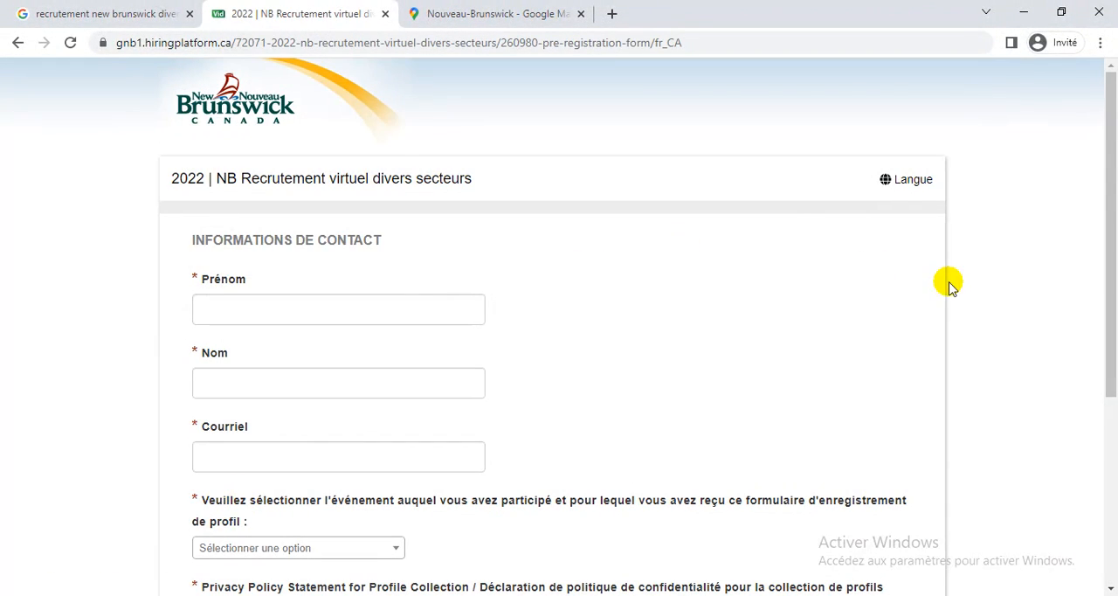
{"action": "scroll", "coordinate": [950, 284], "scroll_direction": "down", "scroll_amount": 3}
{"action": "scroll", "coordinate": [951, 285], "scroll_direction": "down", "scroll_amount": 1}
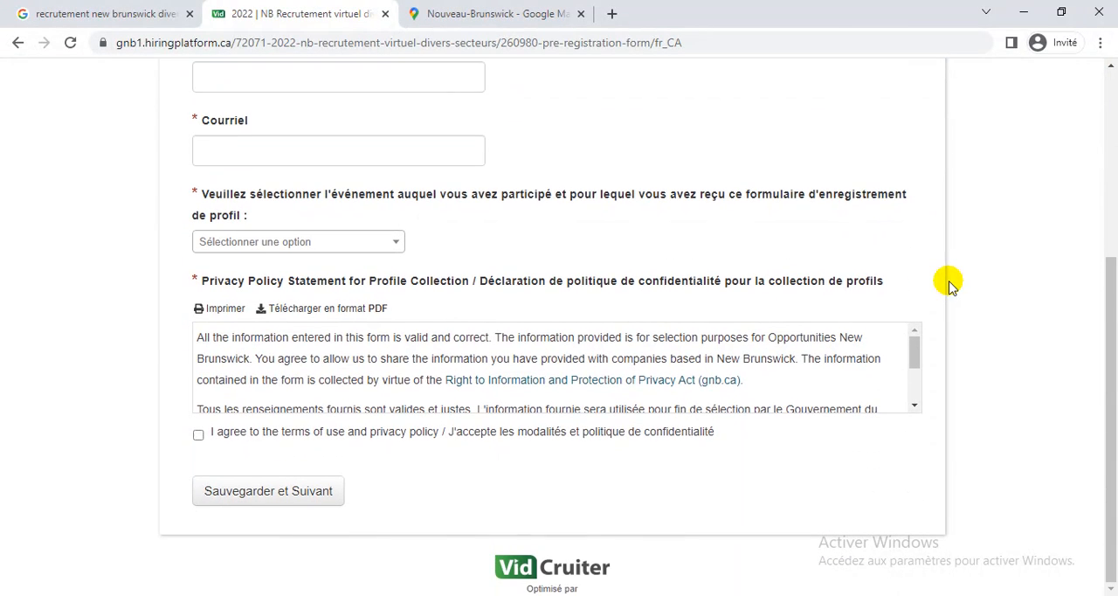
{"action": "scroll", "coordinate": [950, 285], "scroll_direction": "up", "scroll_amount": 5}
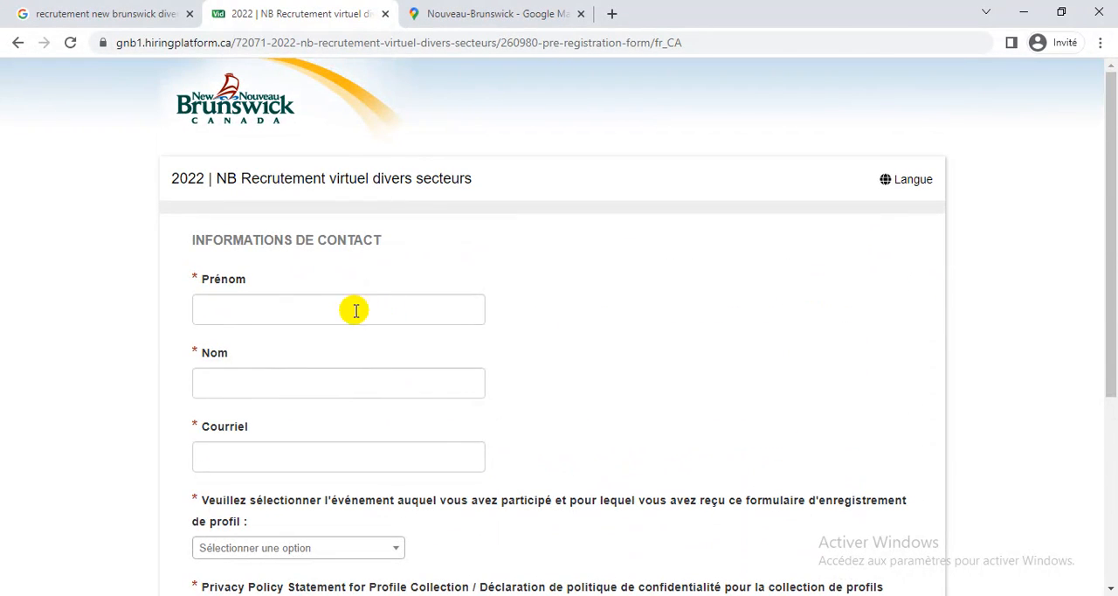
Fill in the applicant's first name, last name and e-mail address in the contact information form.
{"action": "left_click", "coordinate": [322, 305]}
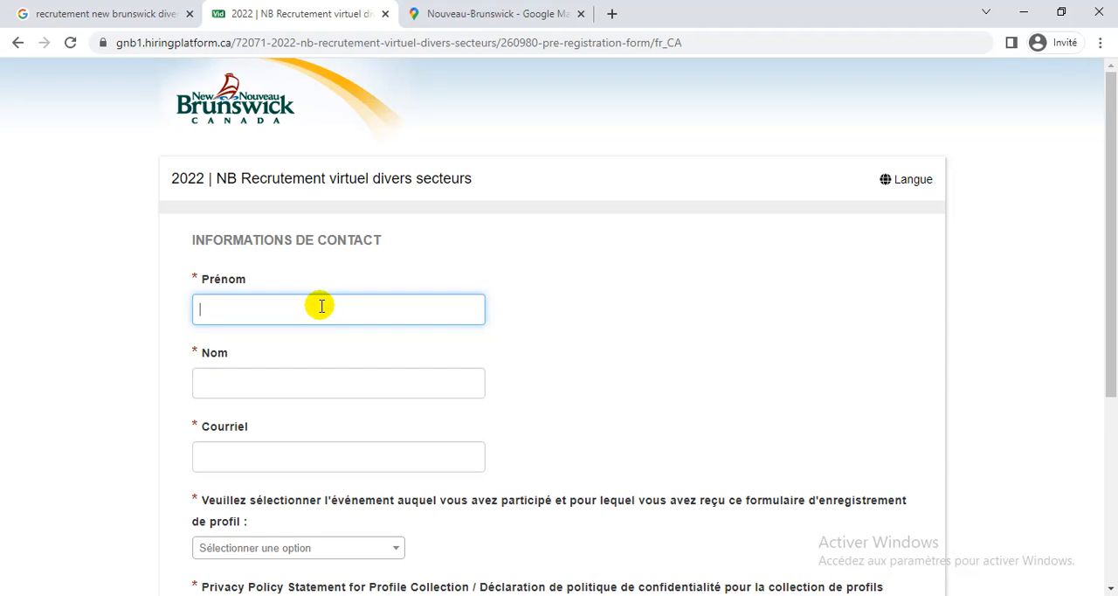
{"action": "key", "text": "Tab"}
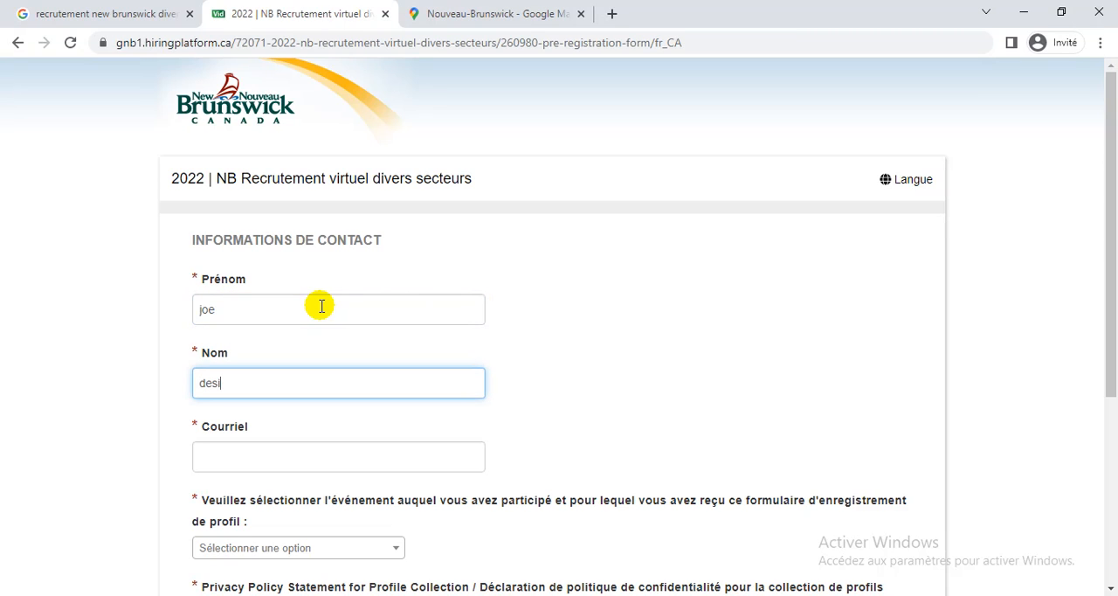
{"action": "key", "text": "Tab"}
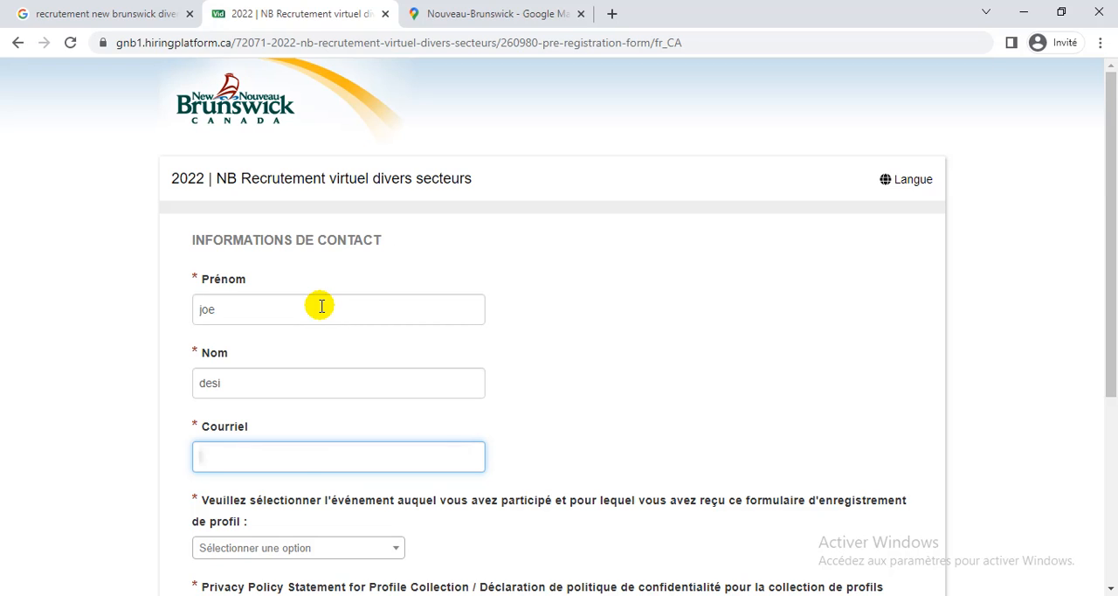
{"action": "key", "text": "ctrl+v"}
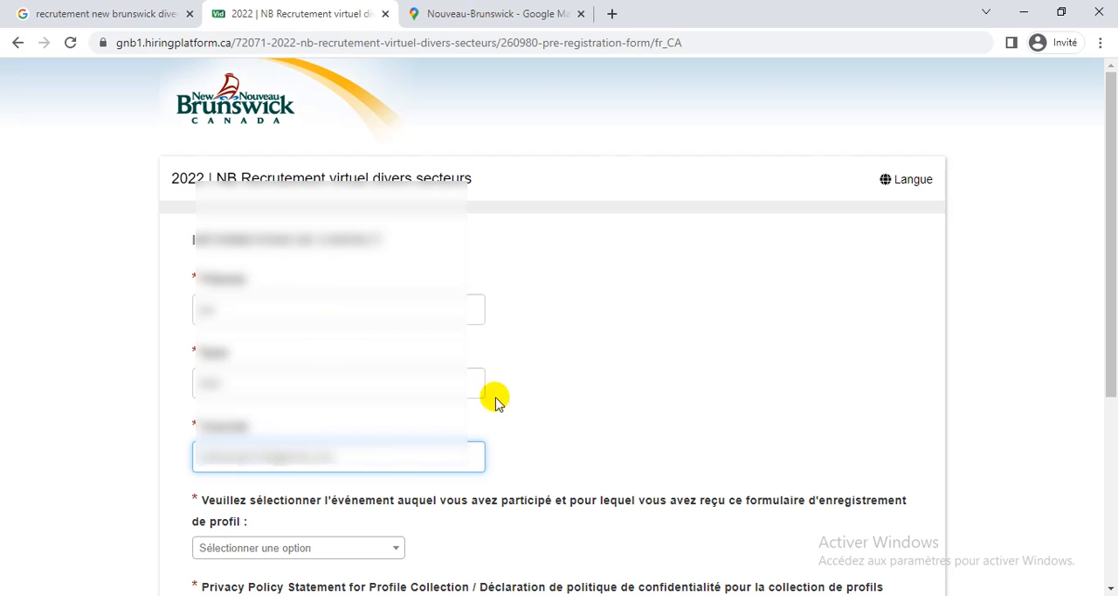
Try the answer Oui to the event participation question to see its extra fields, and settle on Non.
{"action": "scroll", "coordinate": [874, 427], "scroll_direction": "down", "scroll_amount": 1}
{"action": "scroll", "coordinate": [874, 427], "scroll_direction": "down", "scroll_amount": 3}
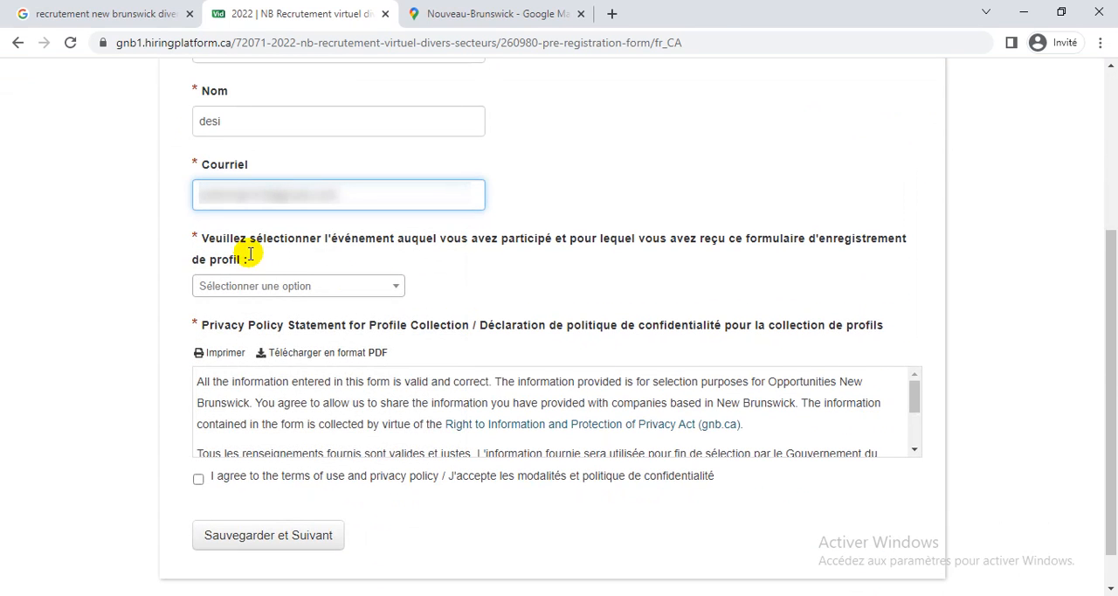
{"action": "left_click", "coordinate": [396, 287]}
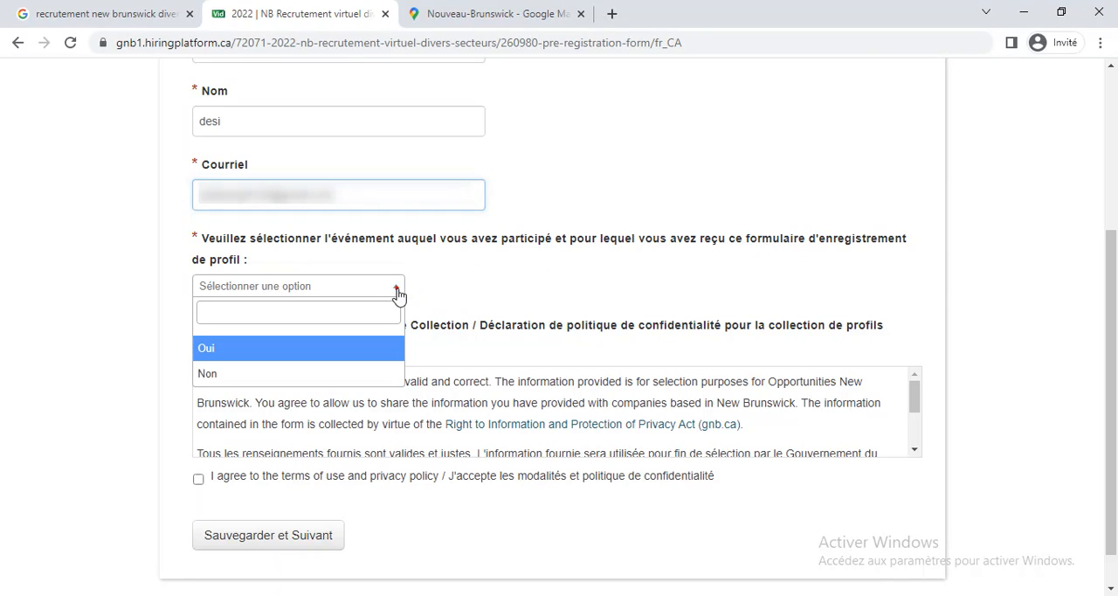
{"action": "left_click", "coordinate": [219, 345]}
{"action": "left_click", "coordinate": [509, 343]}
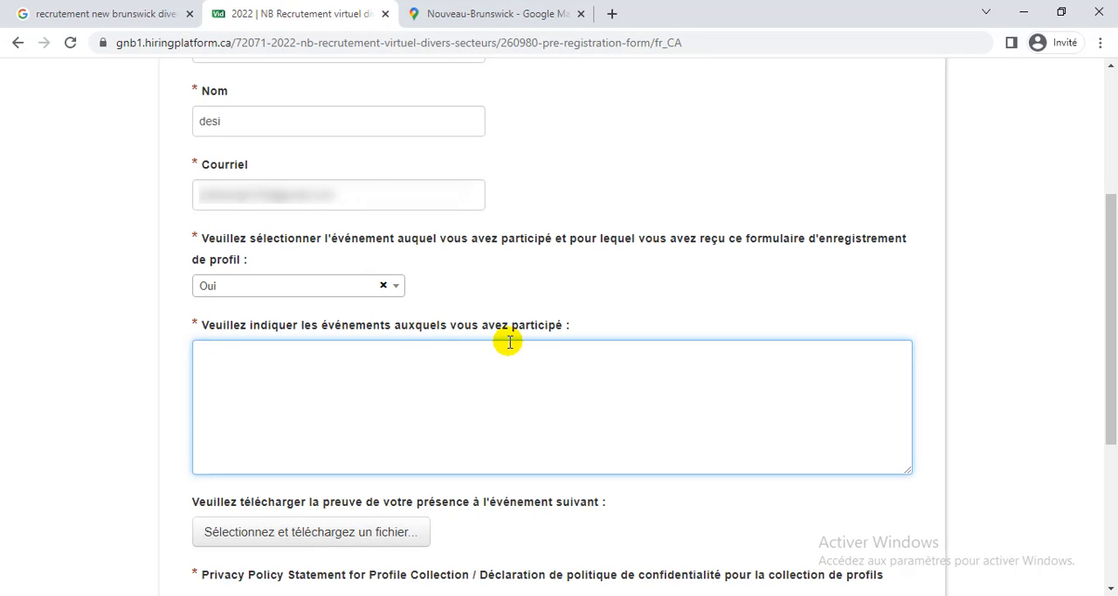
{"action": "left_click", "coordinate": [328, 297]}
{"action": "left_click", "coordinate": [232, 370]}
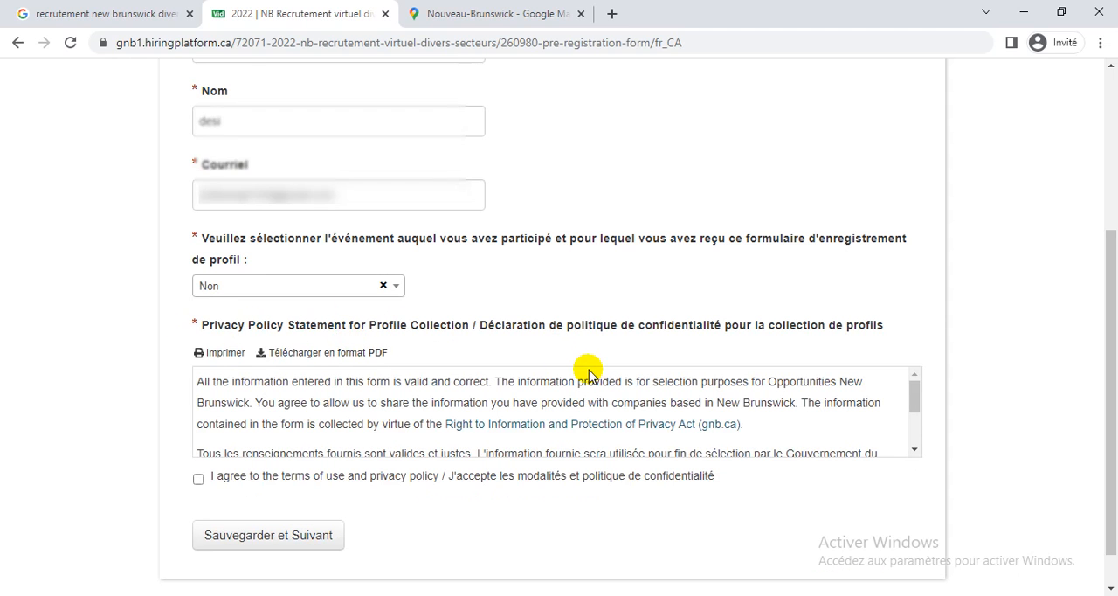
Examine the privacy policy statement for profile collection at the end of the form.
{"action": "left_click_drag", "start_coordinate": [1111, 329], "coordinate": [1111, 401]}
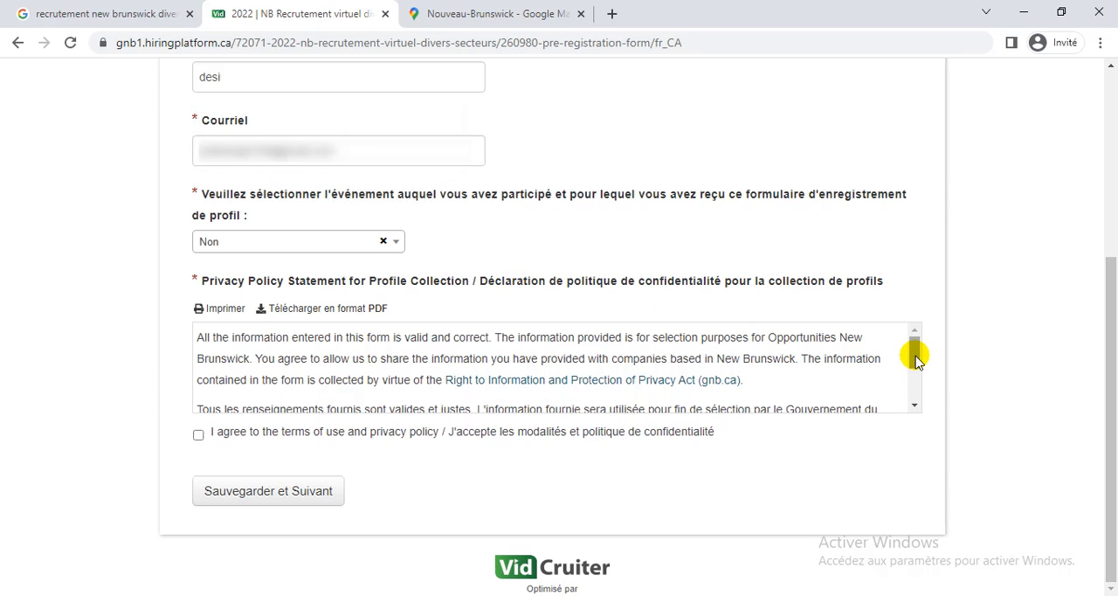
{"action": "left_click_drag", "start_coordinate": [916, 356], "coordinate": [916, 355]}
{"action": "left_click_drag", "start_coordinate": [915, 355], "coordinate": [915, 356]}
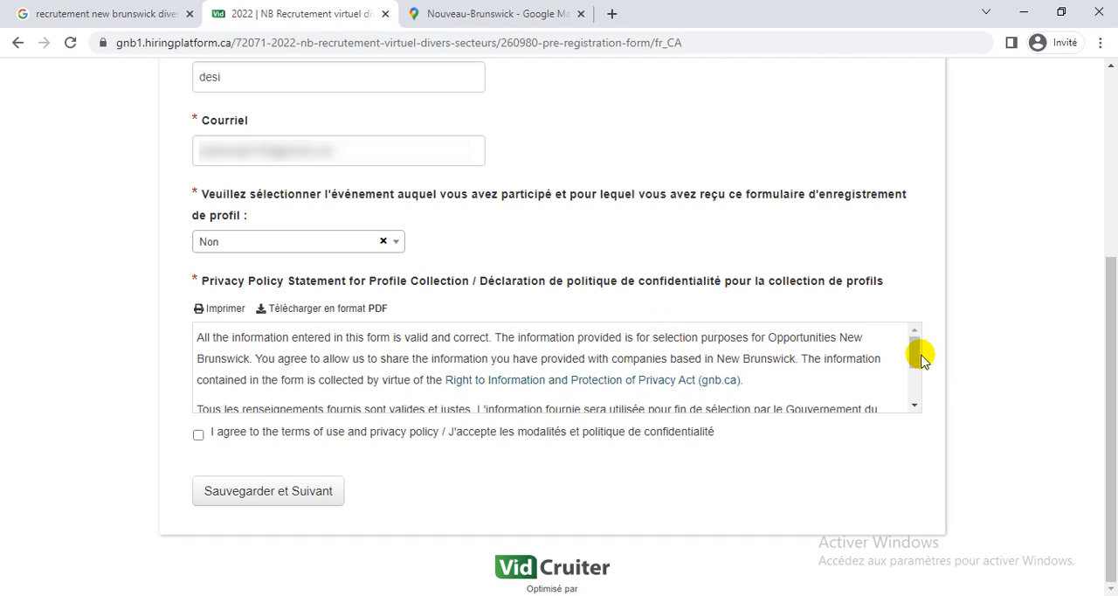
Accept the terms of use and privacy policy, and save the contact information to open the first questionnaire page.
{"action": "left_click_drag", "start_coordinate": [916, 355], "coordinate": [916, 401]}
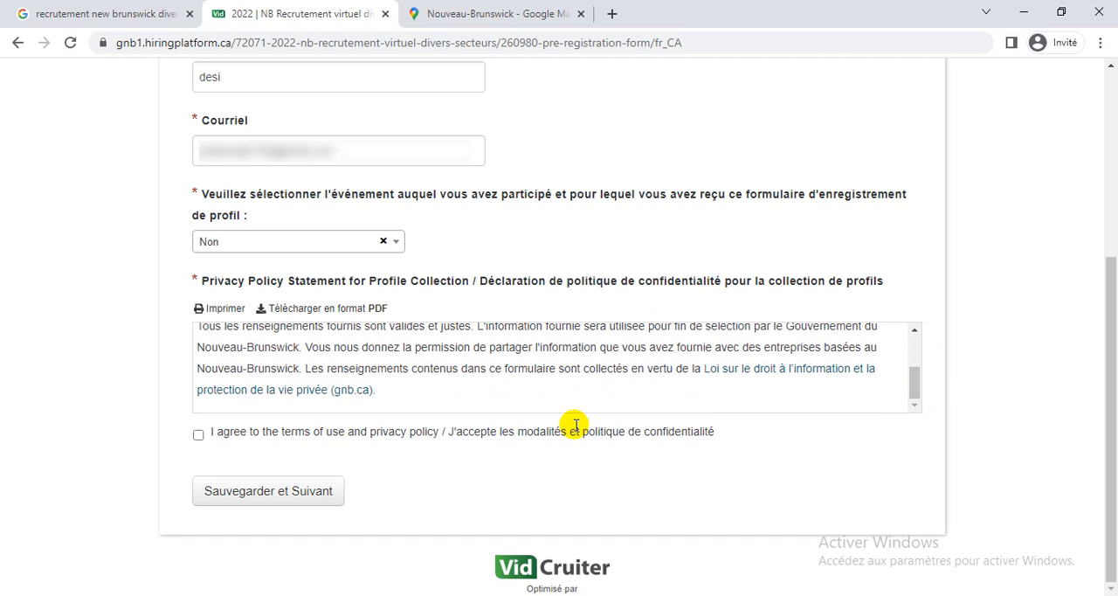
{"action": "left_click", "coordinate": [198, 435]}
{"action": "left_click", "coordinate": [198, 435]}
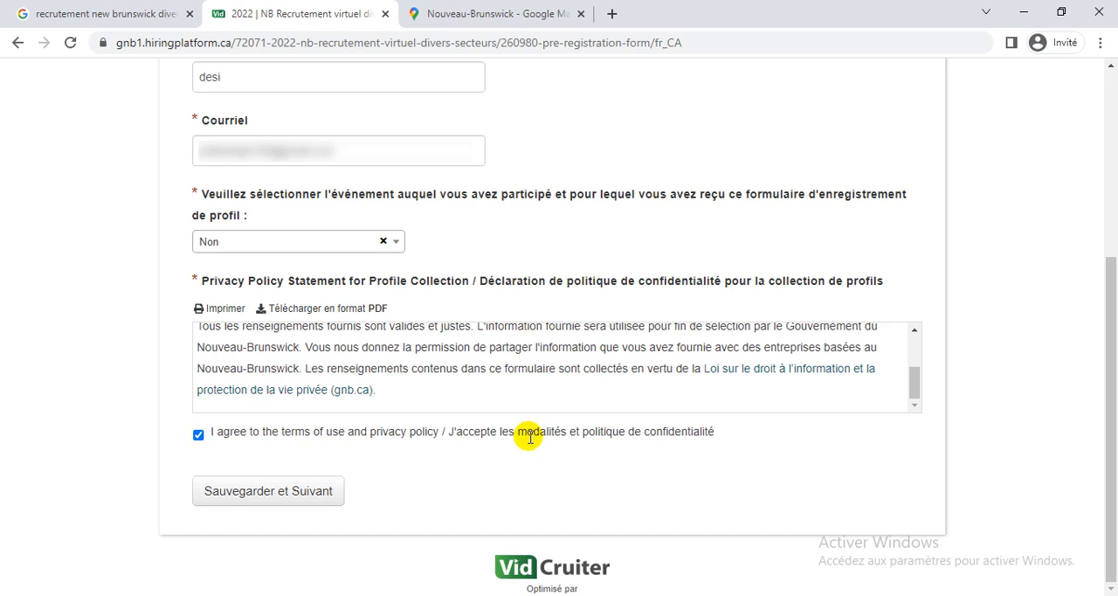
{"action": "left_click", "coordinate": [261, 496]}
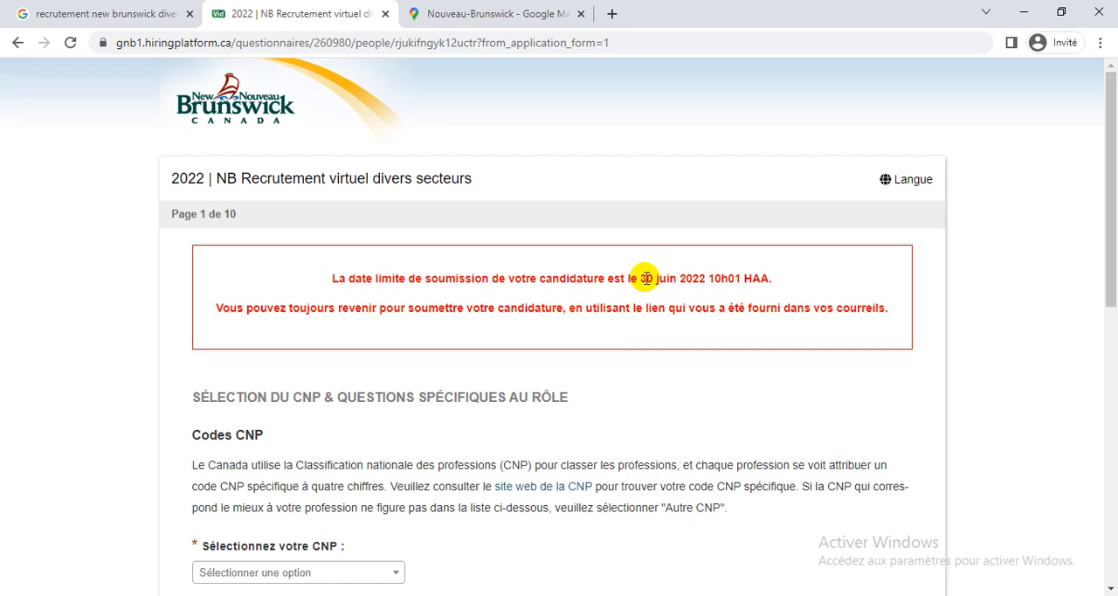
{"action": "left_click_drag", "start_coordinate": [642, 277], "coordinate": [655, 279]}
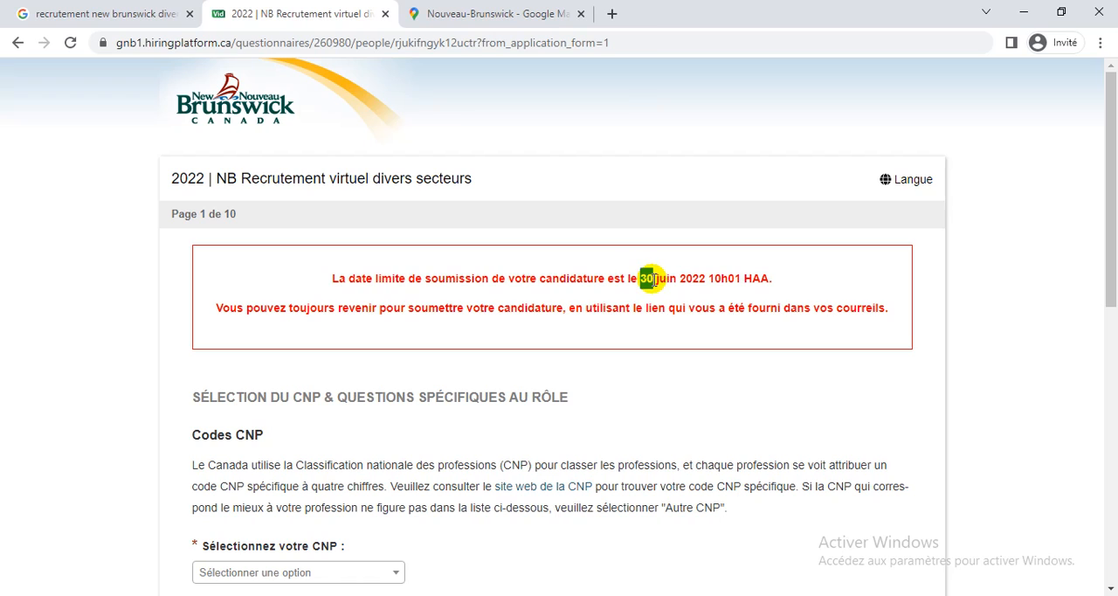
{"action": "left_click", "coordinate": [811, 281]}
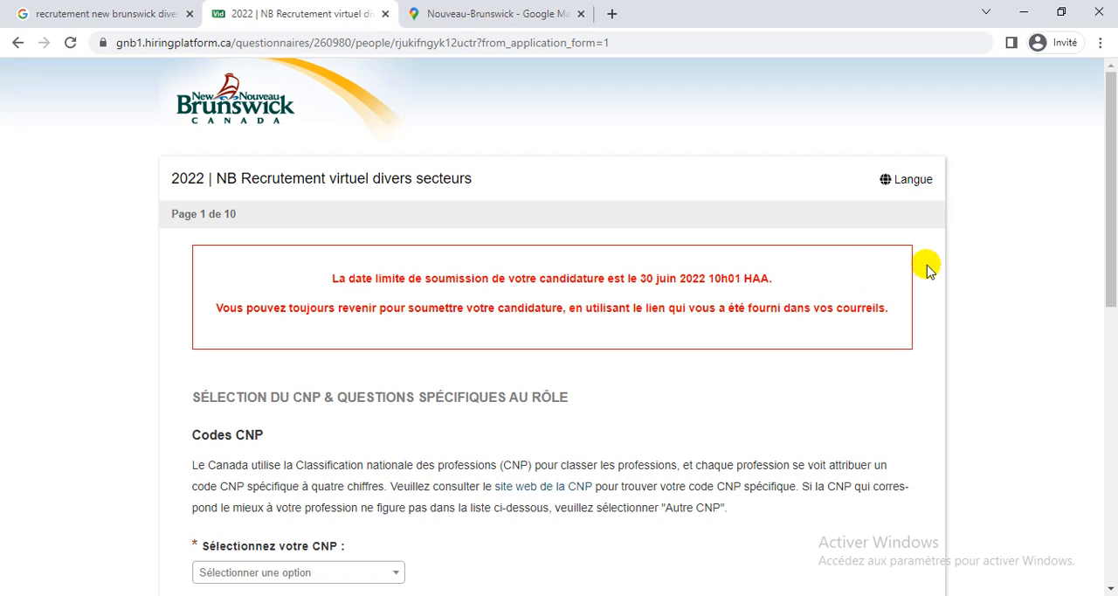
Try Autre CNP as the answer to the CNP occupation code question.
{"action": "left_click", "coordinate": [1115, 222]}
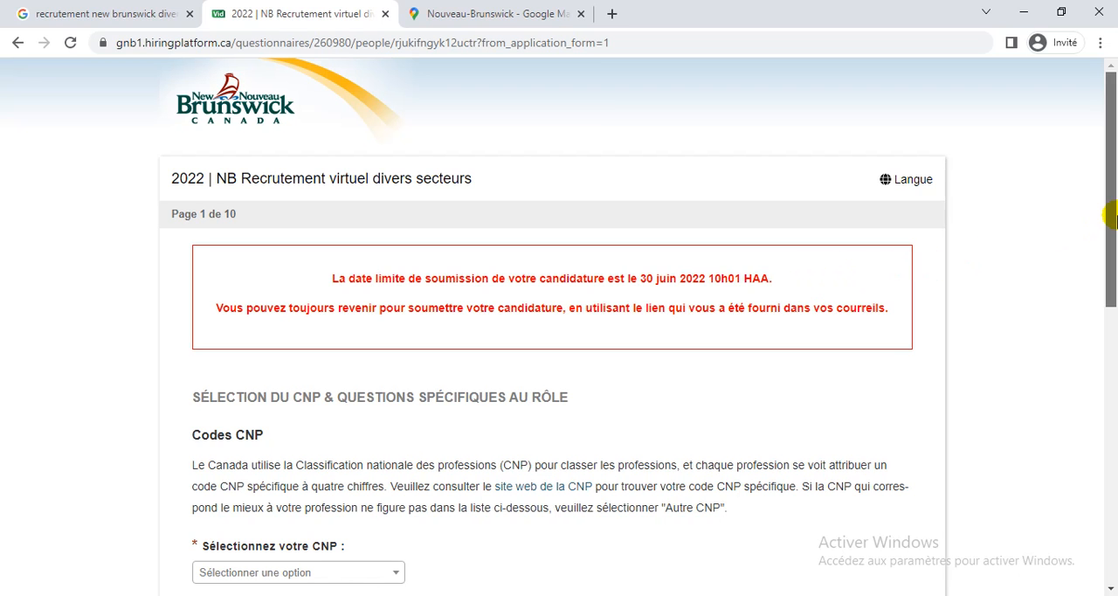
{"action": "left_click_drag", "start_coordinate": [1114, 222], "coordinate": [1089, 369]}
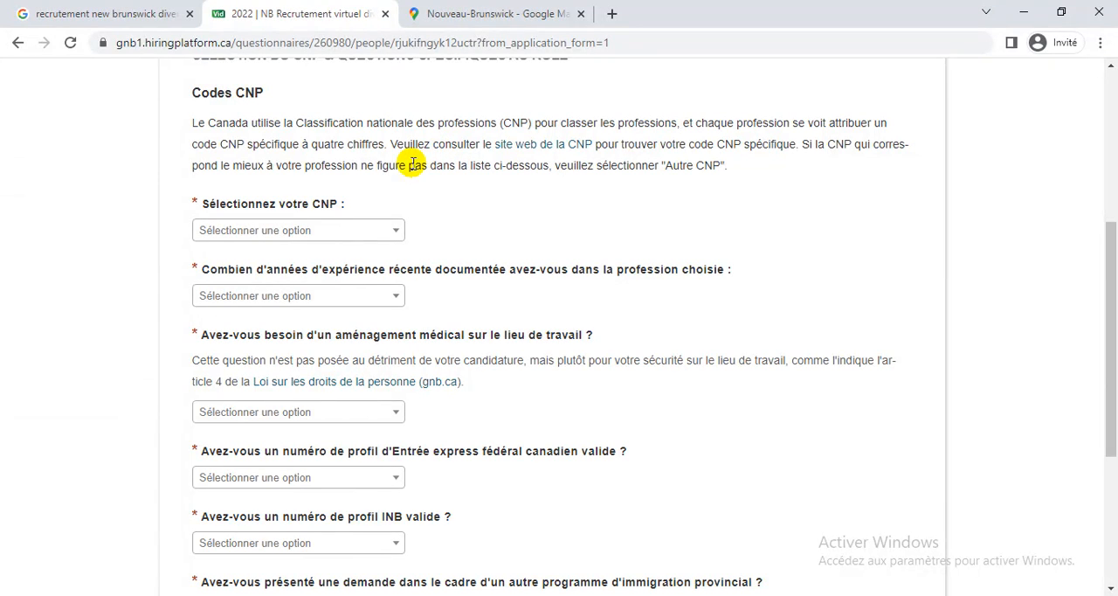
{"action": "left_click", "coordinate": [374, 227]}
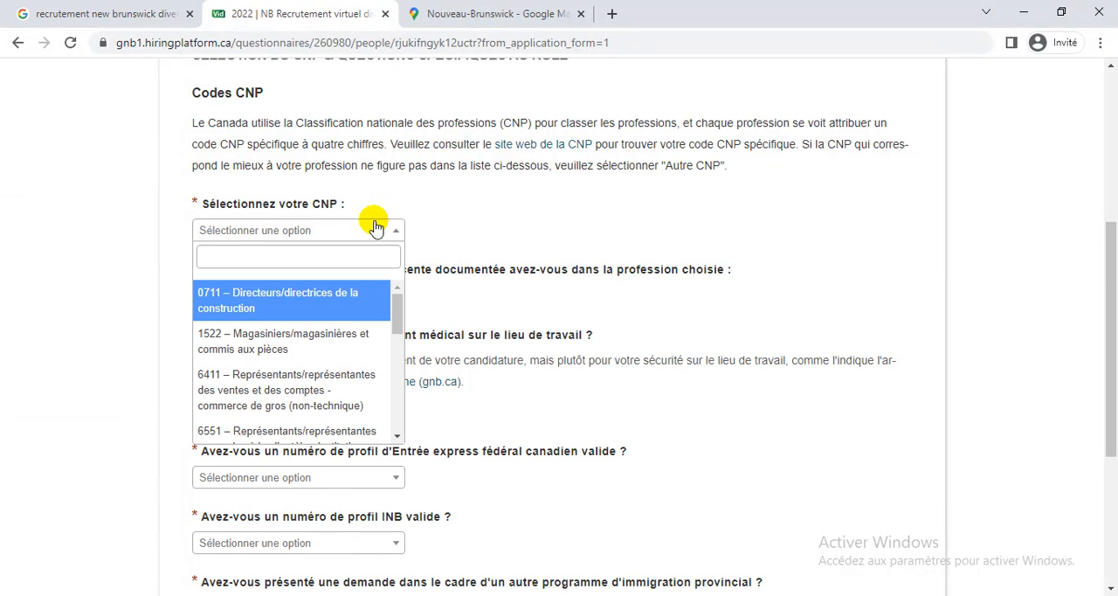
{"action": "left_click_drag", "start_coordinate": [394, 310], "coordinate": [389, 399]}
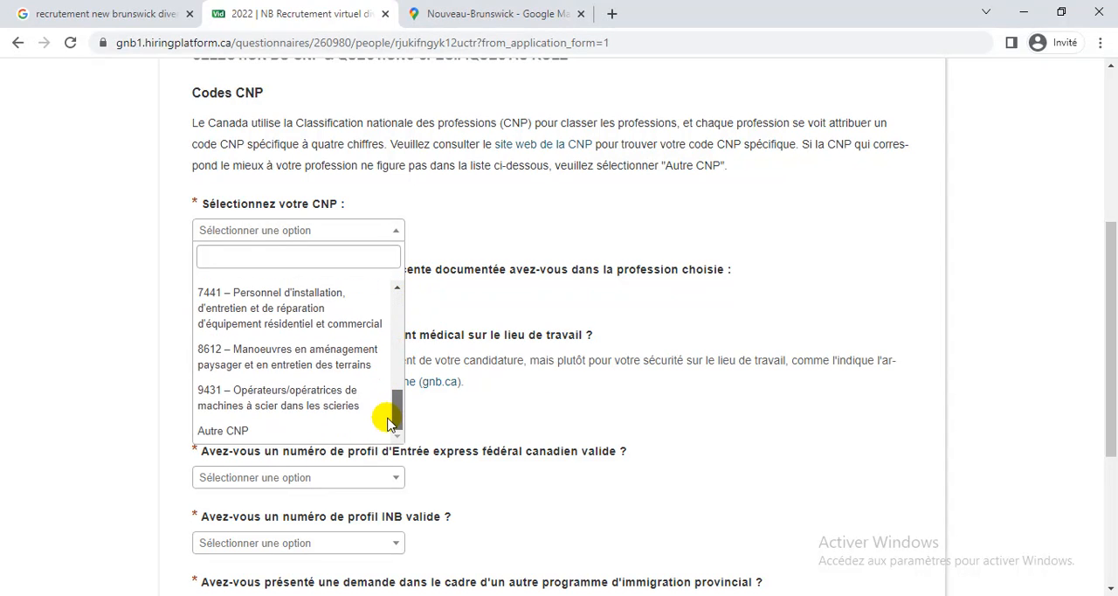
{"action": "left_click", "coordinate": [322, 431]}
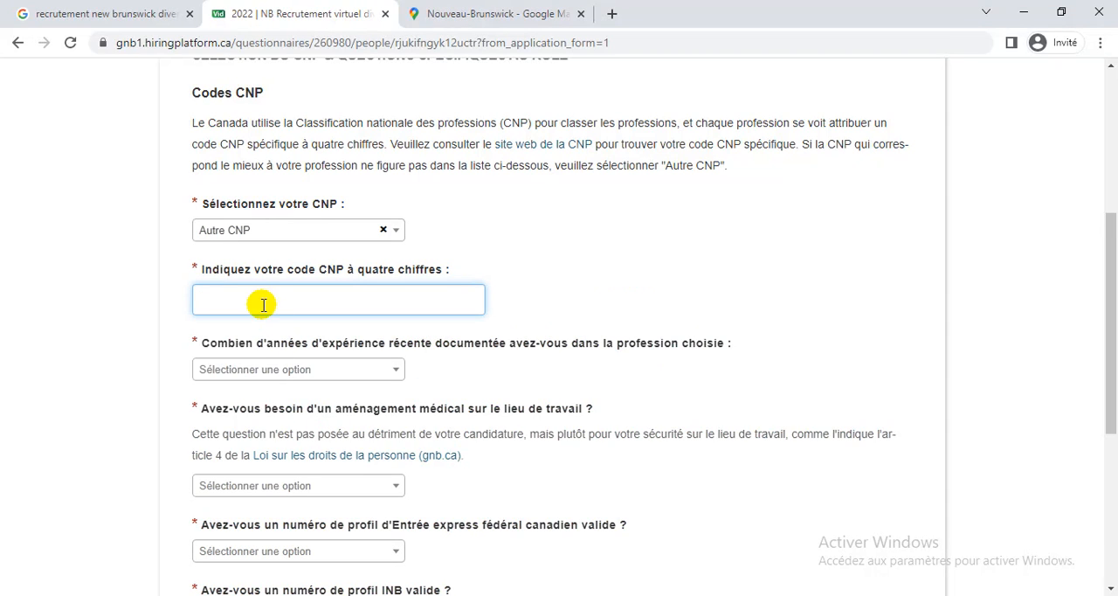
Set the CNP occupation code to 7231 – Machinistes et vérificateurs/vérificatrices d'usinage et d'outillage.
{"action": "left_click", "coordinate": [397, 232]}
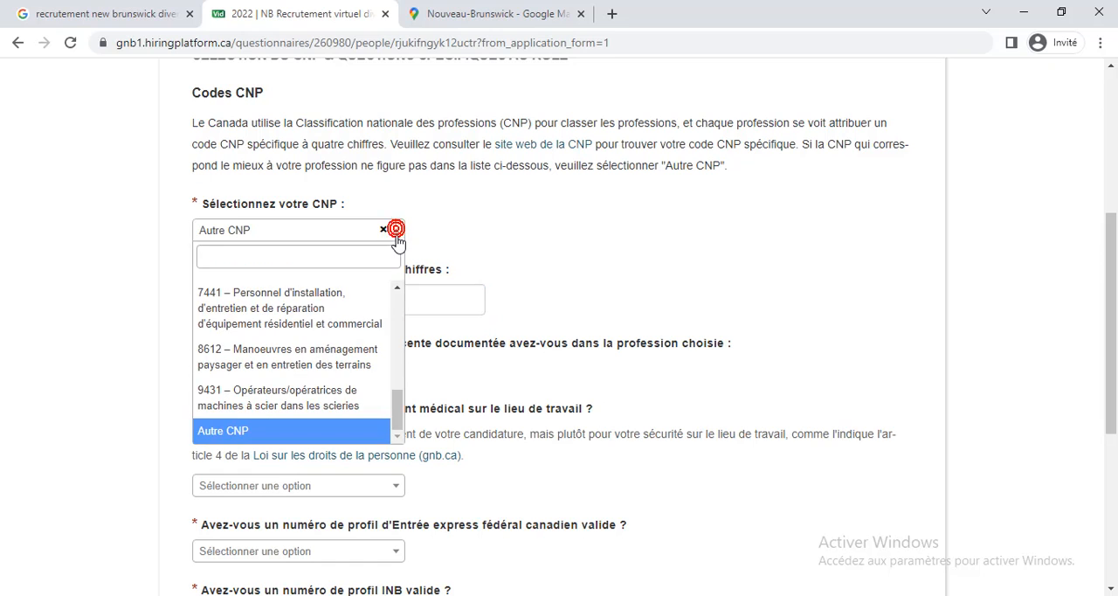
{"action": "scroll", "coordinate": [392, 337], "scroll_direction": "up", "scroll_amount": 2}
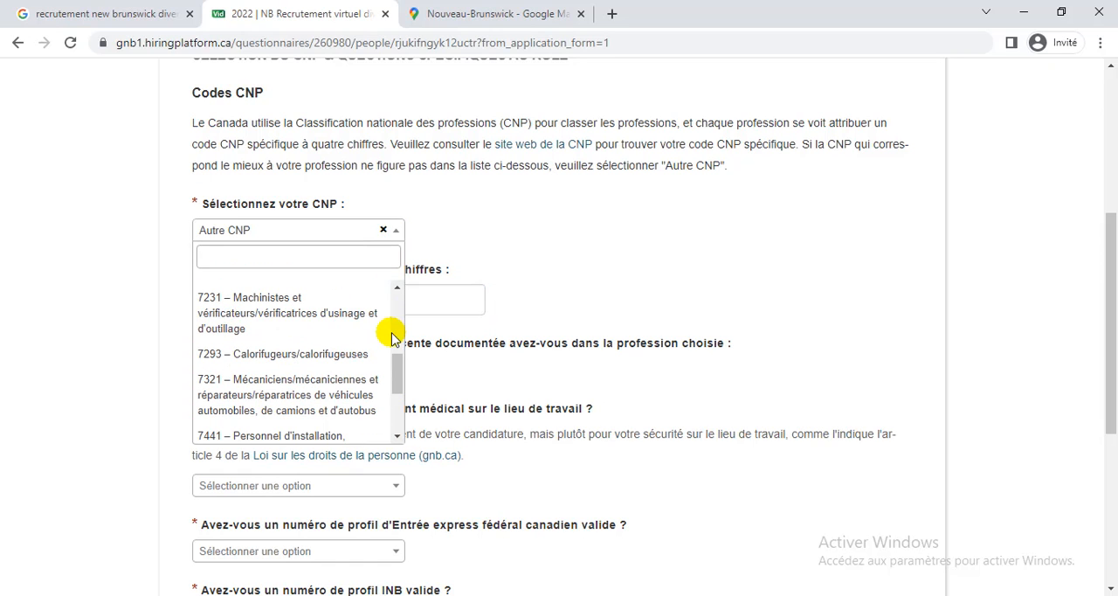
{"action": "mouse_move", "coordinate": [393, 369]}
{"action": "left_mouse_down"}
{"action": "mouse_move", "coordinate": [381, 324]}
{"action": "mouse_move", "coordinate": [390, 315]}
{"action": "mouse_move", "coordinate": [406, 371]}
{"action": "left_mouse_up"}
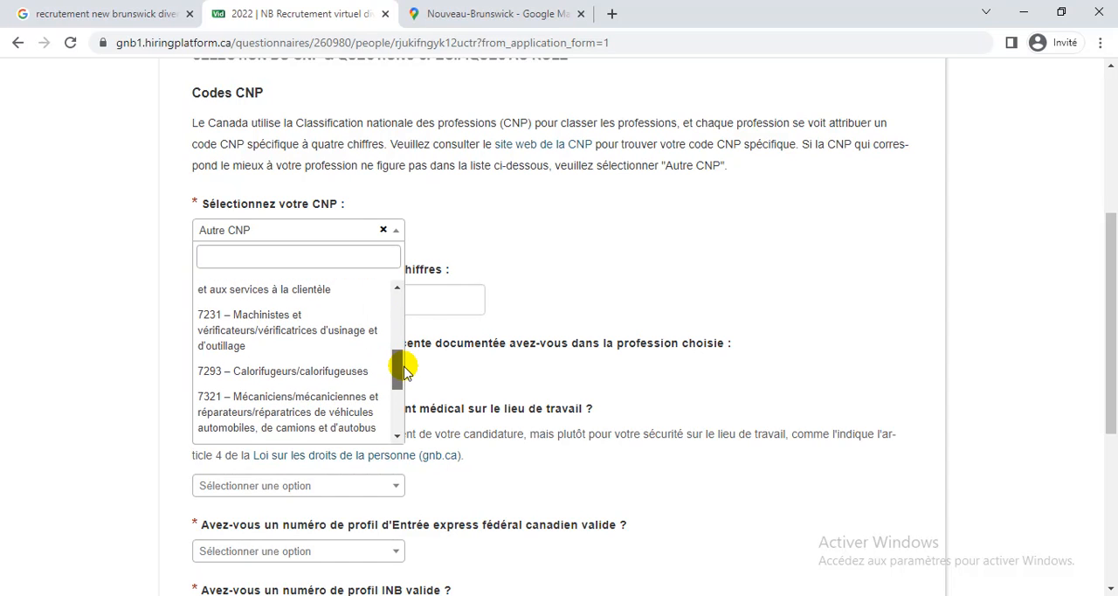
{"action": "left_click", "coordinate": [325, 340]}
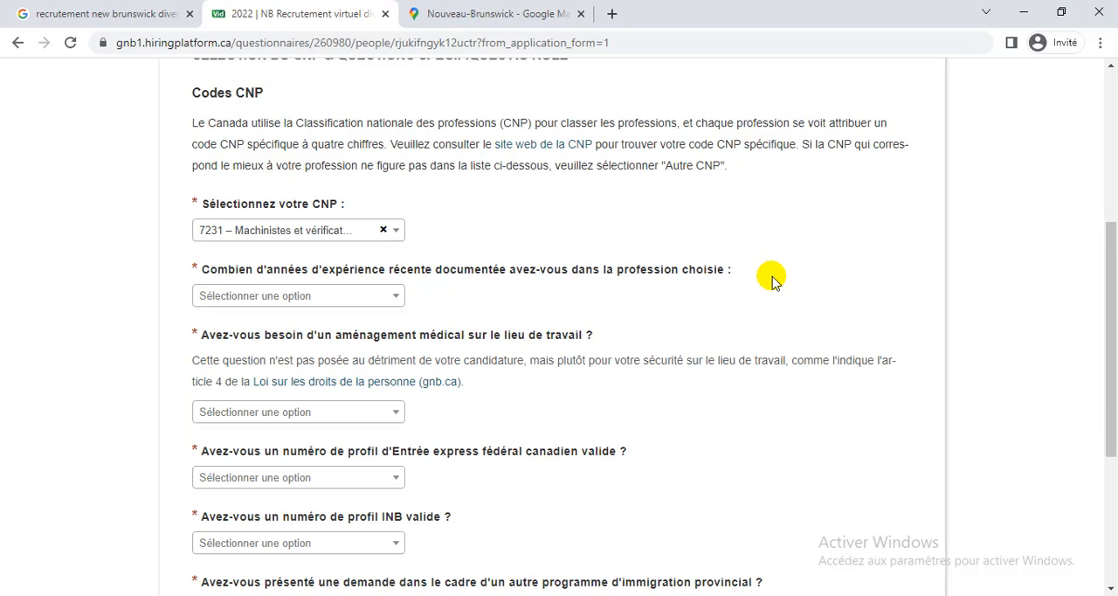
Set the recent documented experience to 3 years and answer Non to the workplace medical accommodation question.
{"action": "left_click", "coordinate": [391, 298]}
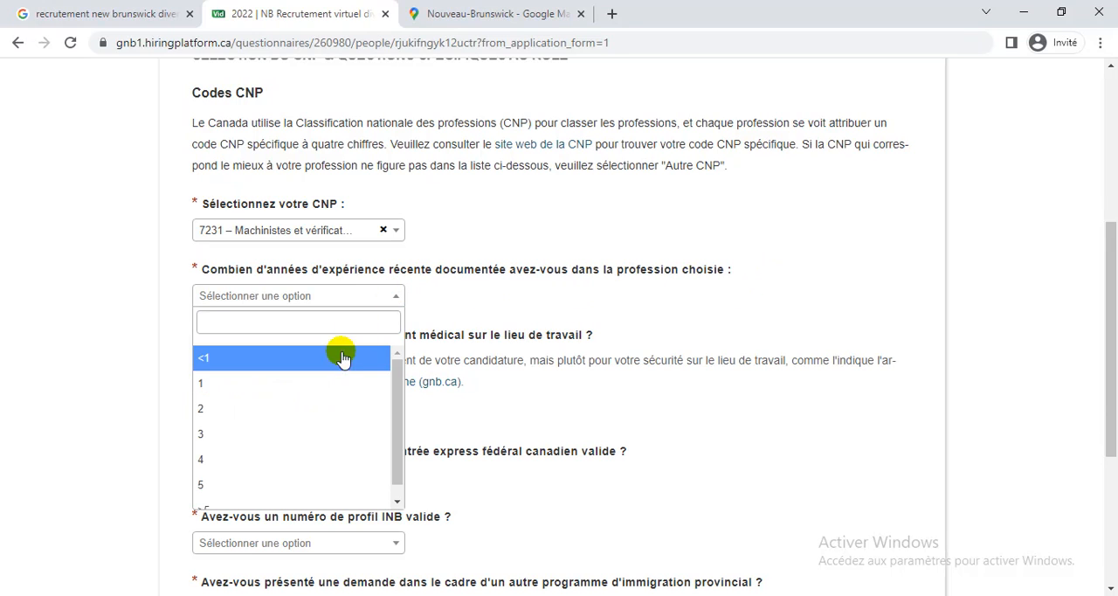
{"action": "scroll", "coordinate": [393, 414], "scroll_direction": "down", "scroll_amount": 1}
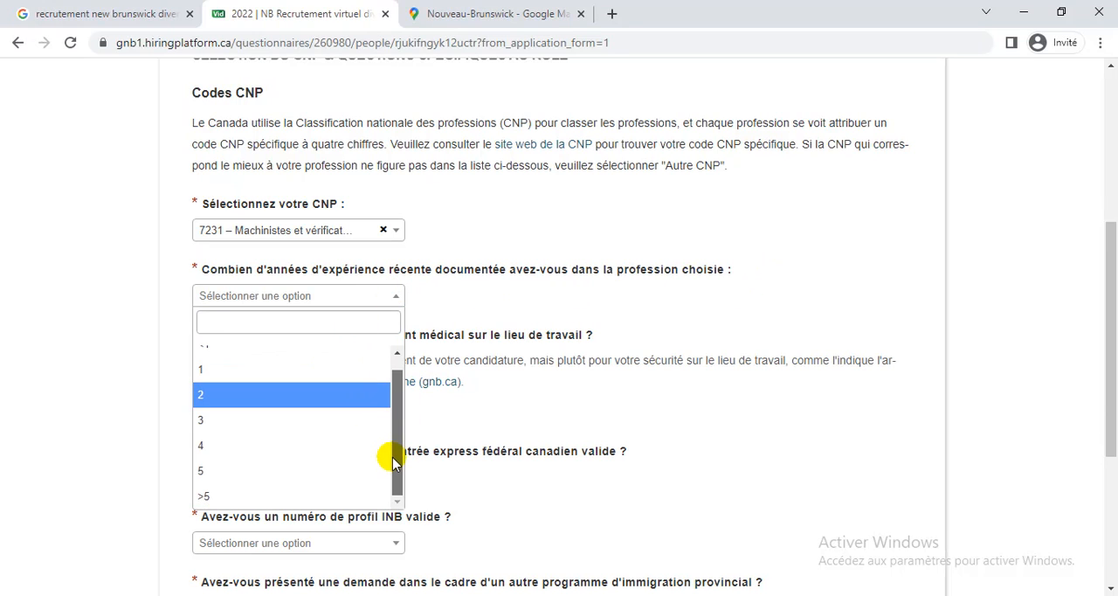
{"action": "left_click", "coordinate": [288, 427]}
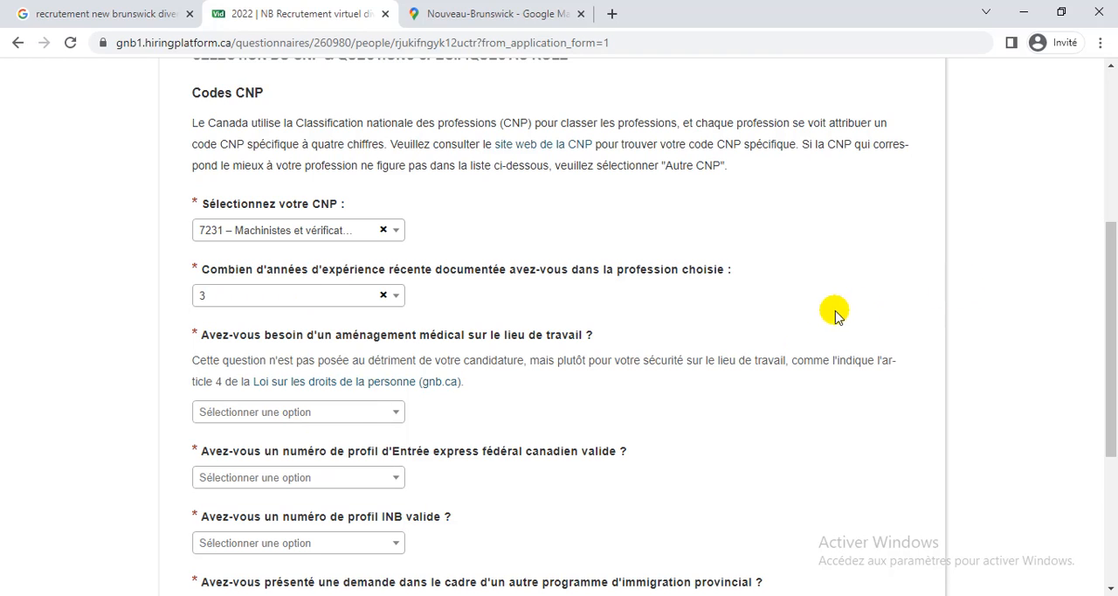
{"action": "scroll", "coordinate": [821, 316], "scroll_direction": "down", "scroll_amount": 1}
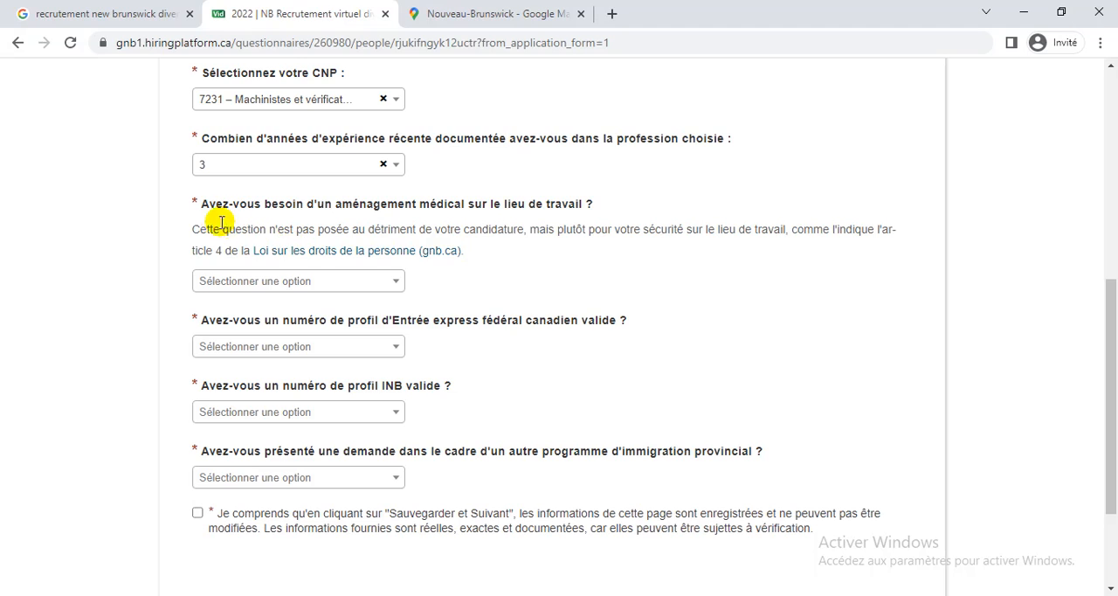
{"action": "left_click", "coordinate": [392, 281]}
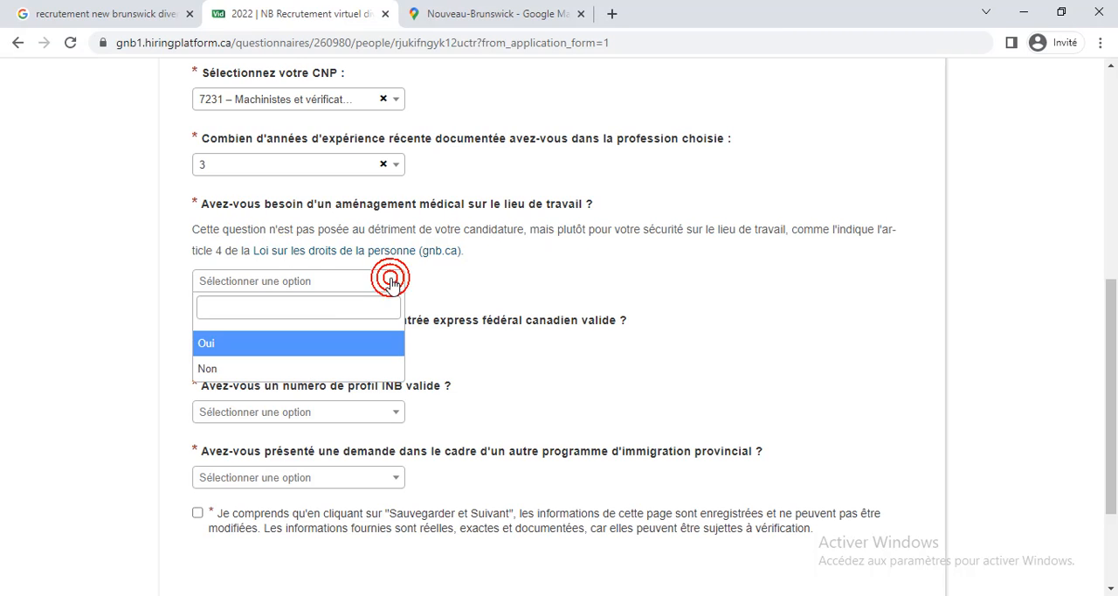
{"action": "left_click", "coordinate": [256, 367]}
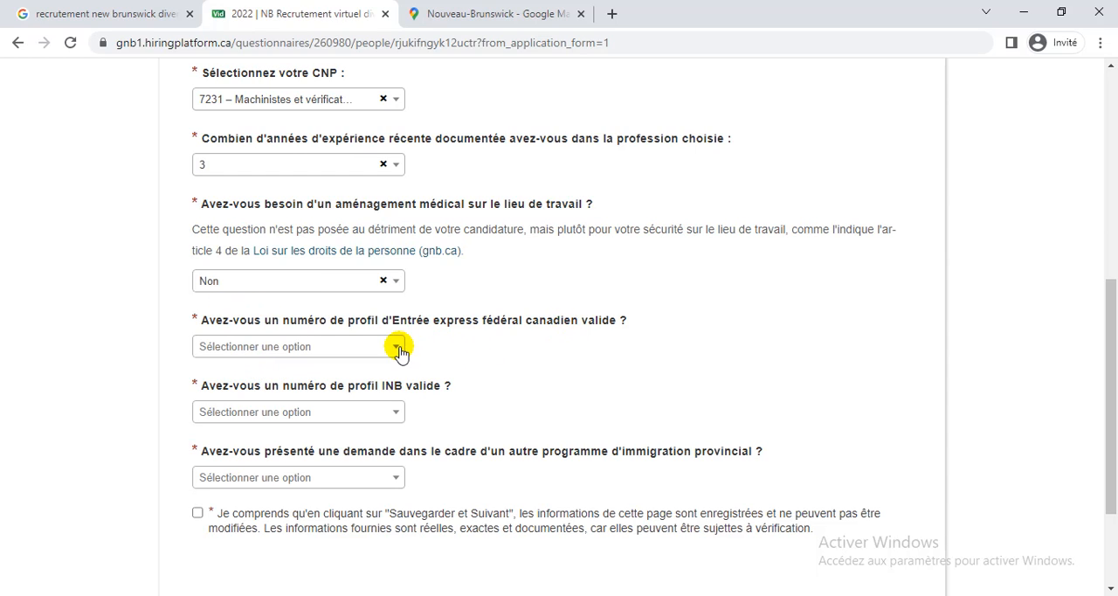
Answer Oui to having a valid federal Express Entry profile number and enter the profile number.
{"action": "left_click", "coordinate": [399, 349]}
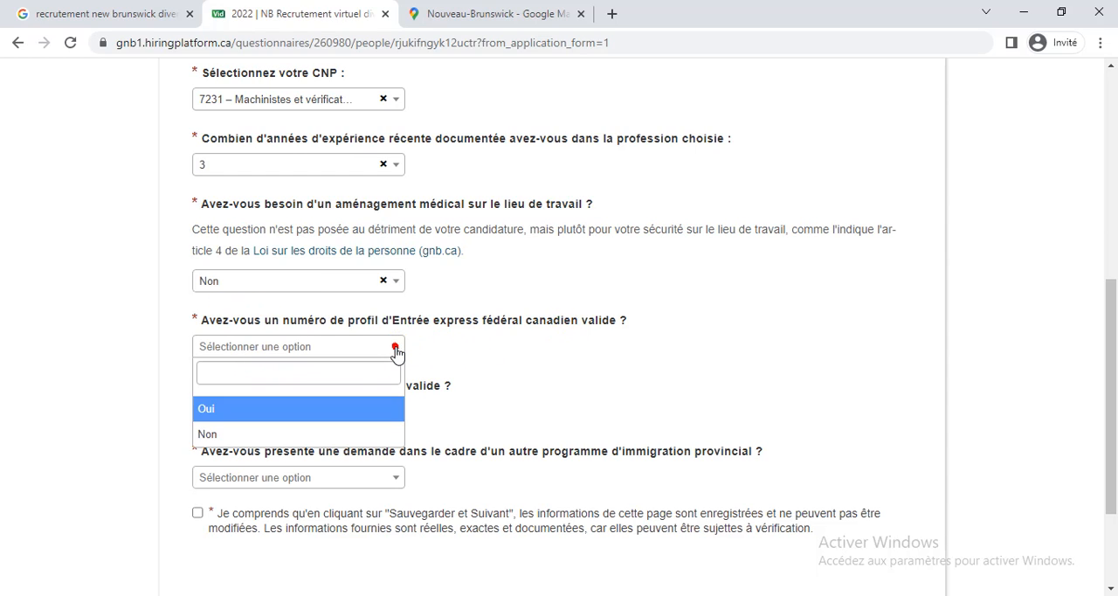
{"action": "left_click", "coordinate": [243, 434]}
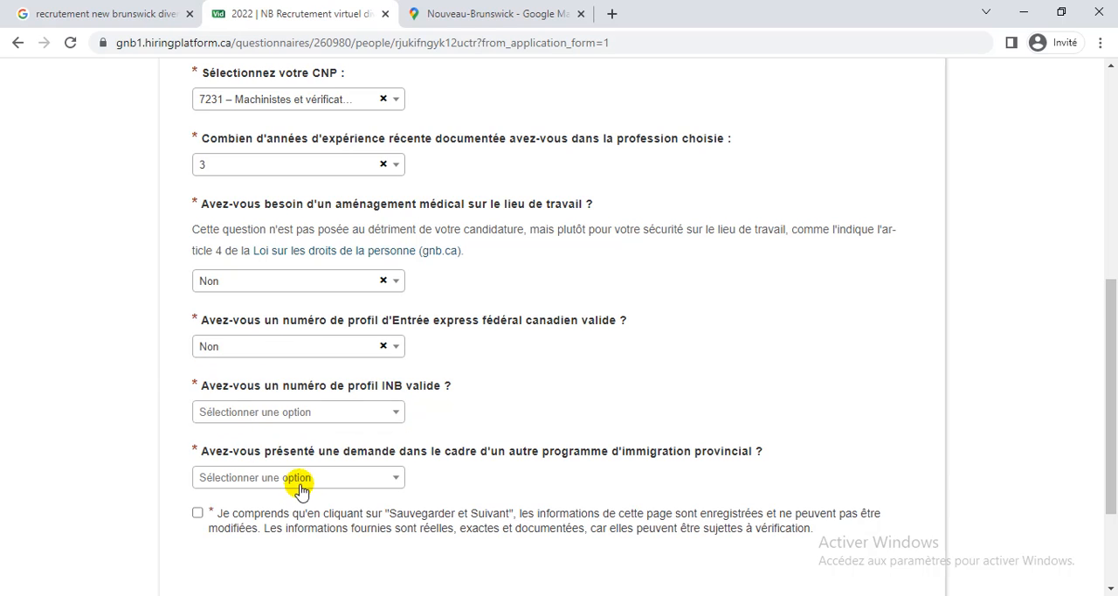
{"action": "left_click", "coordinate": [393, 349]}
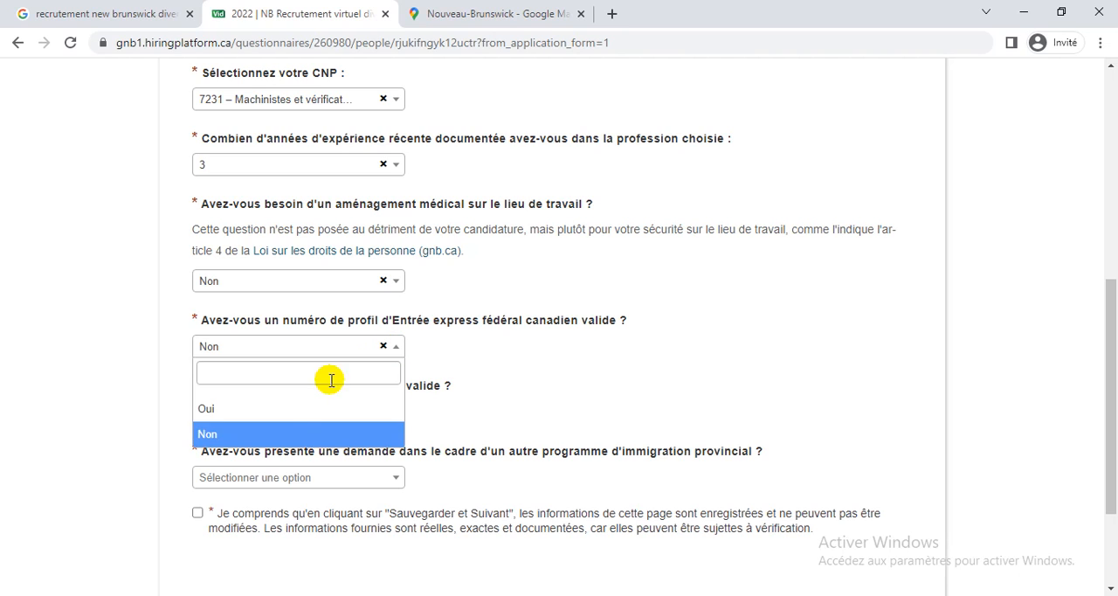
{"action": "left_click", "coordinate": [262, 408]}
{"action": "left_click", "coordinate": [266, 405]}
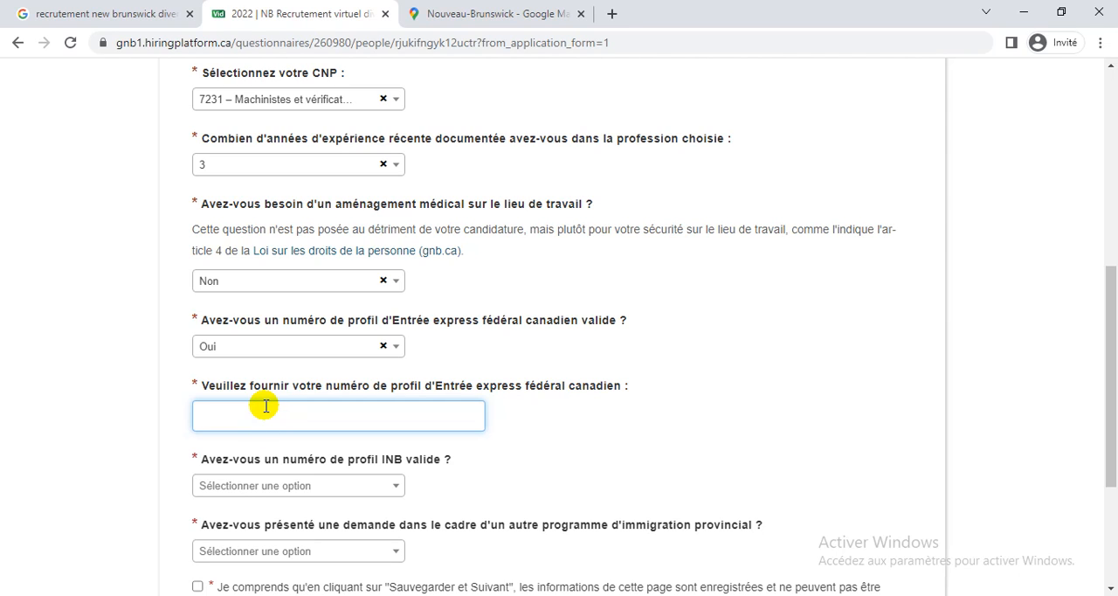
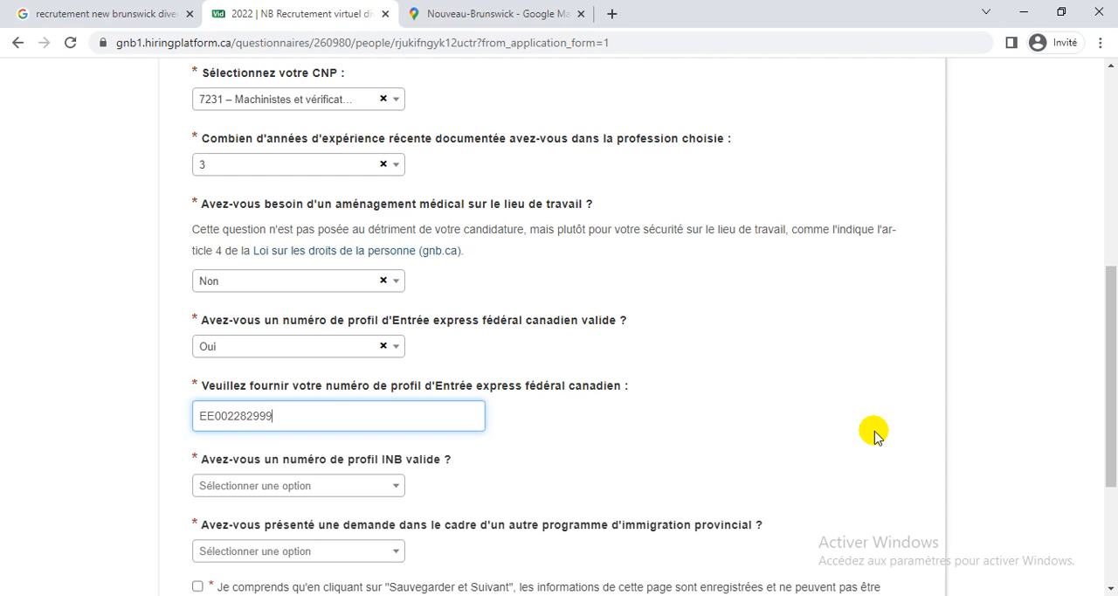
Answer Non to the INB profile number question and to the question about applying to another provincial immigration program.
{"action": "scroll", "coordinate": [876, 435], "scroll_direction": "down", "scroll_amount": 2}
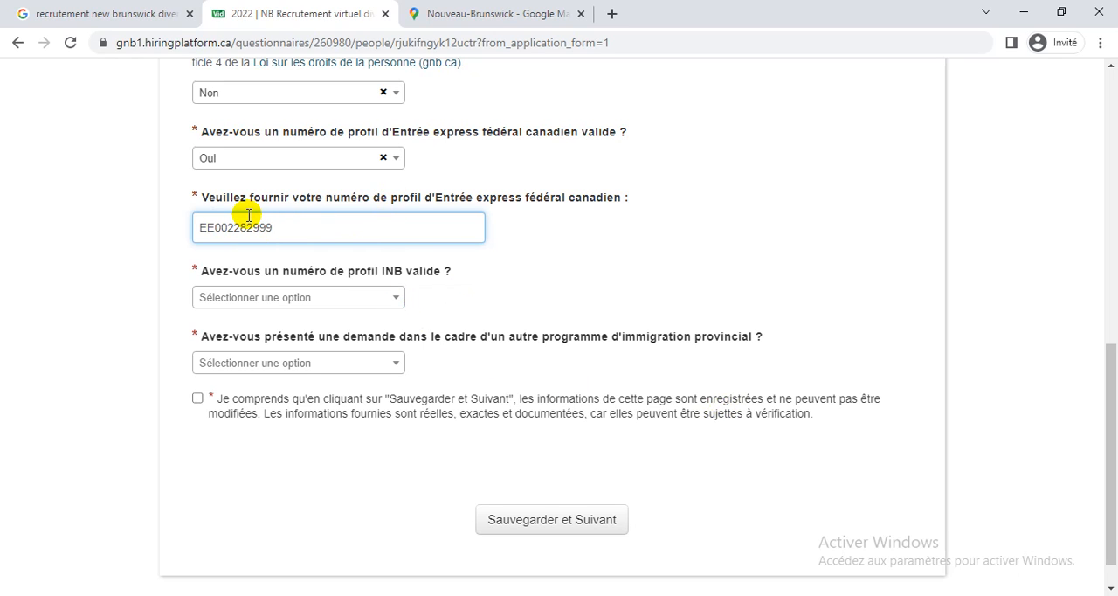
{"action": "left_click", "coordinate": [397, 300]}
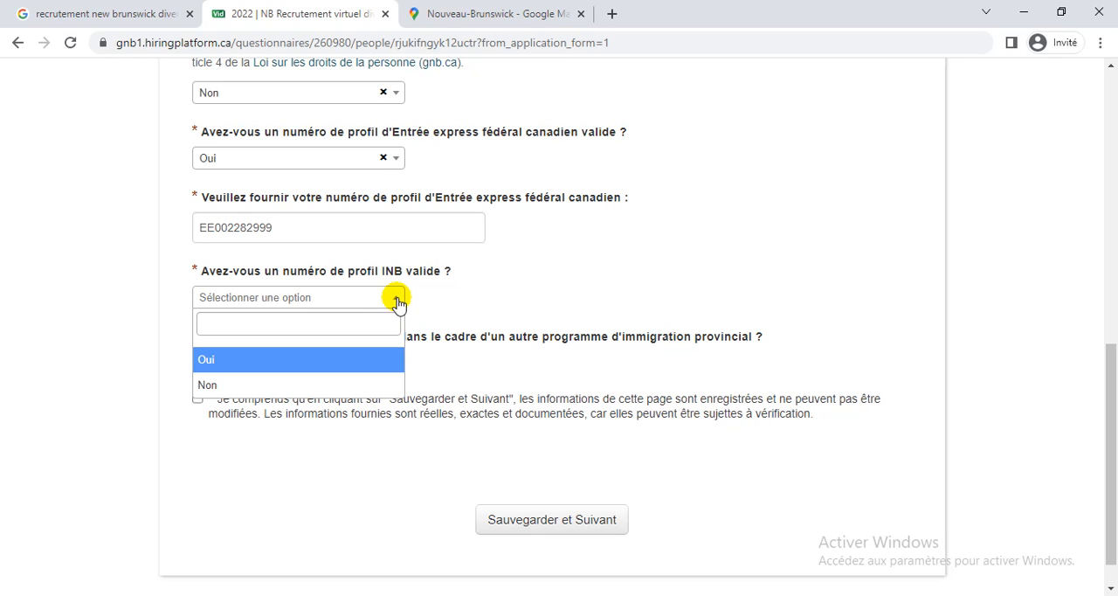
{"action": "left_click", "coordinate": [268, 390]}
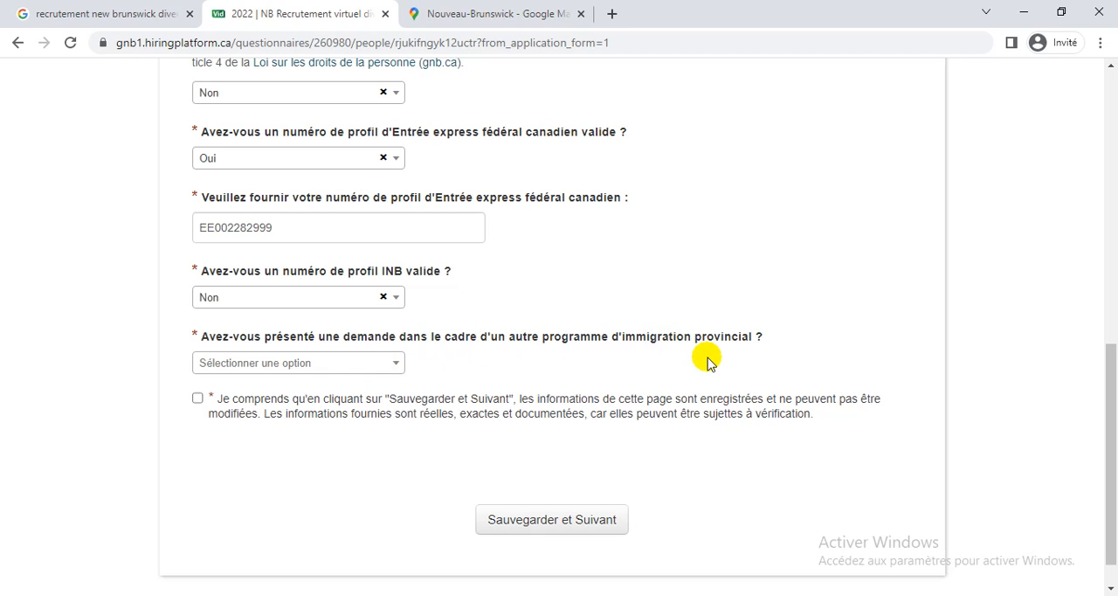
{"action": "left_click", "coordinate": [376, 361]}
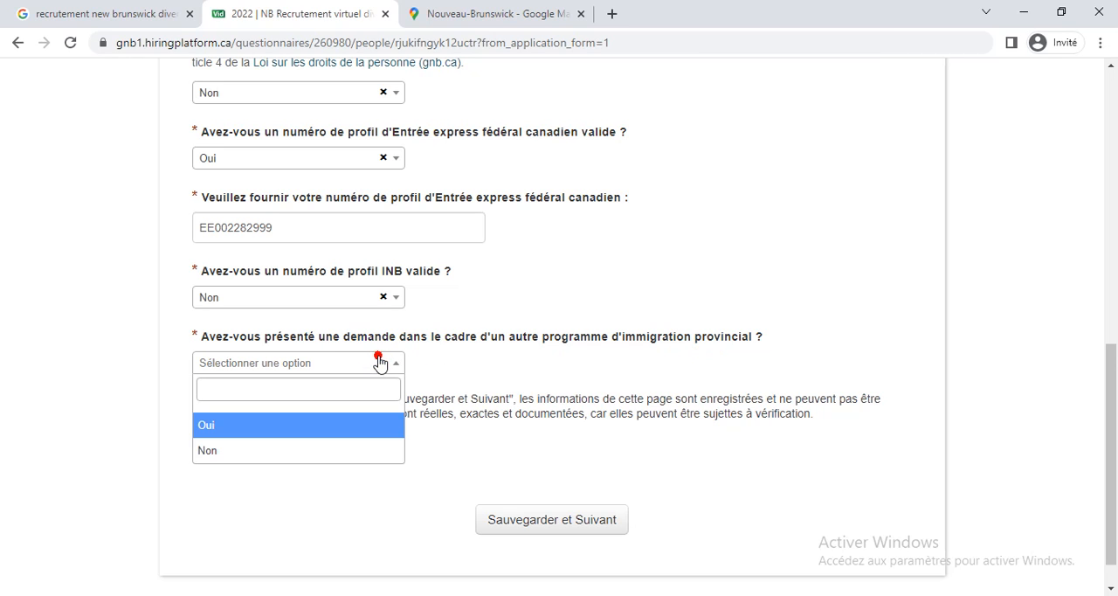
{"action": "left_click", "coordinate": [230, 452]}
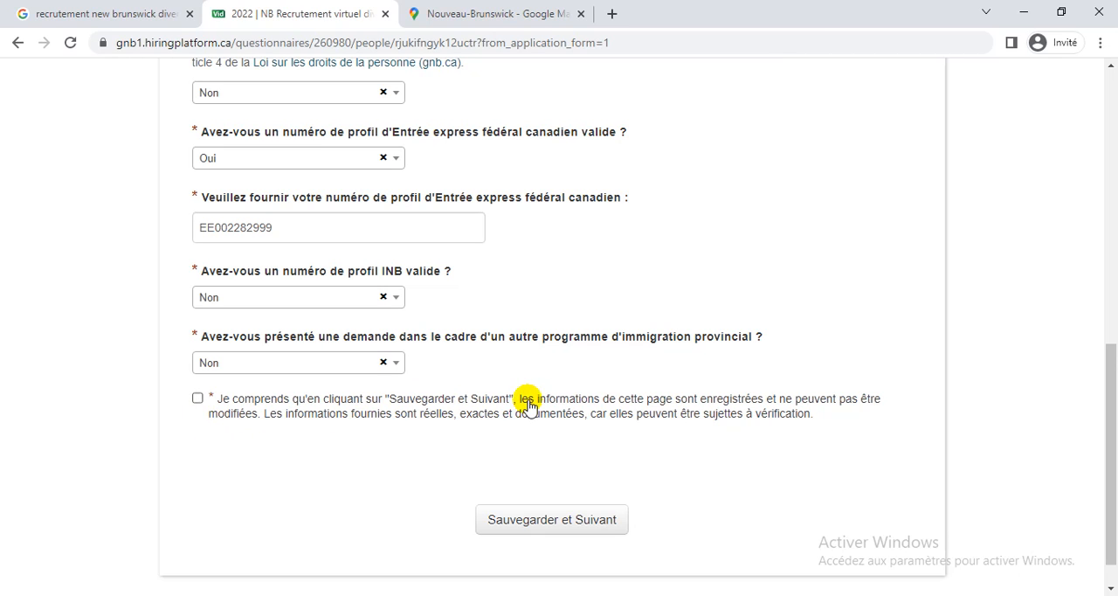
Agree to the declaration that the information is accurate and save the page to open the education and experience questions.
{"action": "left_click", "coordinate": [198, 399]}
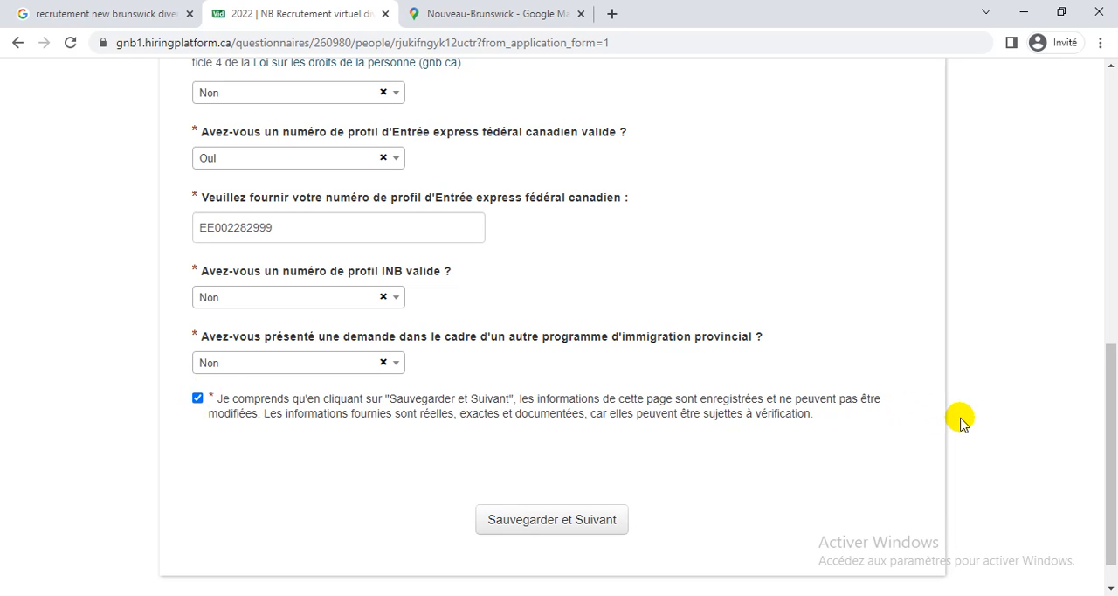
{"action": "scroll", "coordinate": [957, 417], "scroll_direction": "down", "scroll_amount": 1}
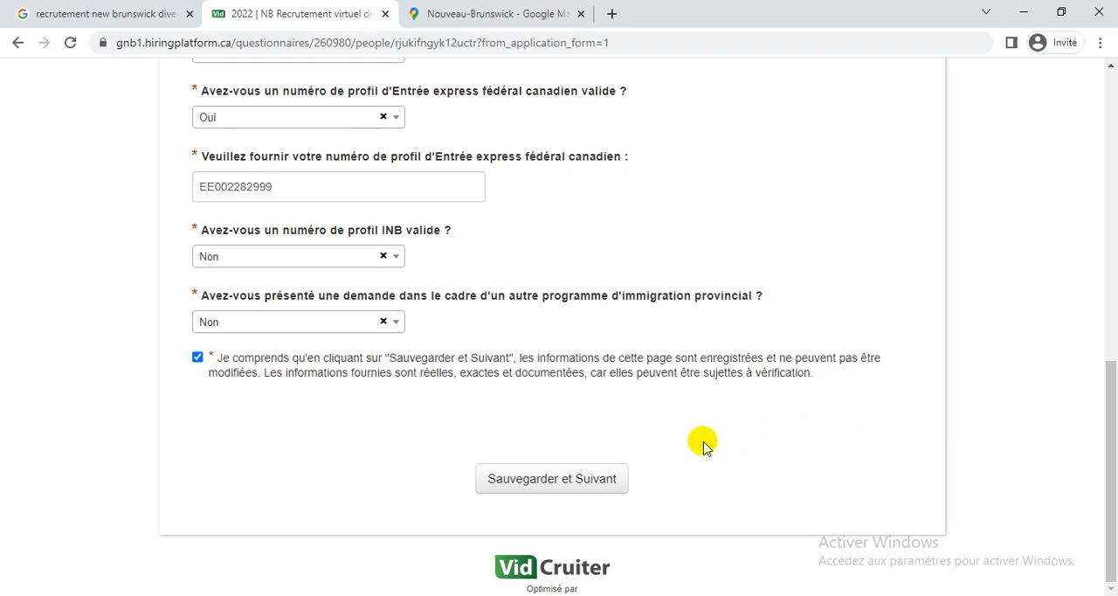
{"action": "left_click", "coordinate": [558, 483]}
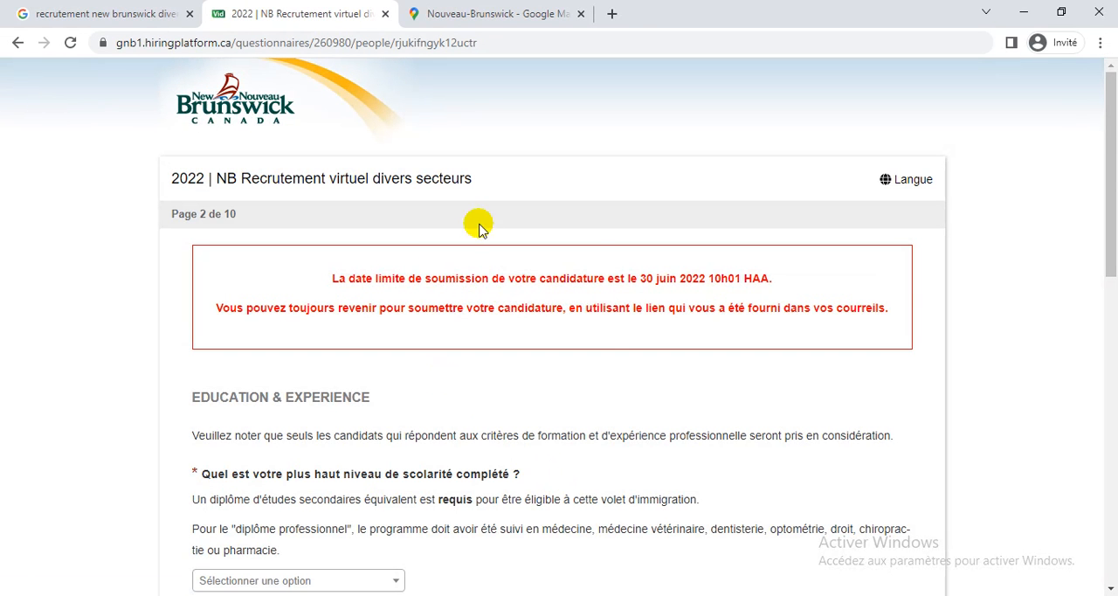
{"action": "scroll", "coordinate": [711, 321], "scroll_direction": "down", "scroll_amount": 2}
{"action": "scroll", "coordinate": [711, 321], "scroll_direction": "down", "scroll_amount": 2}
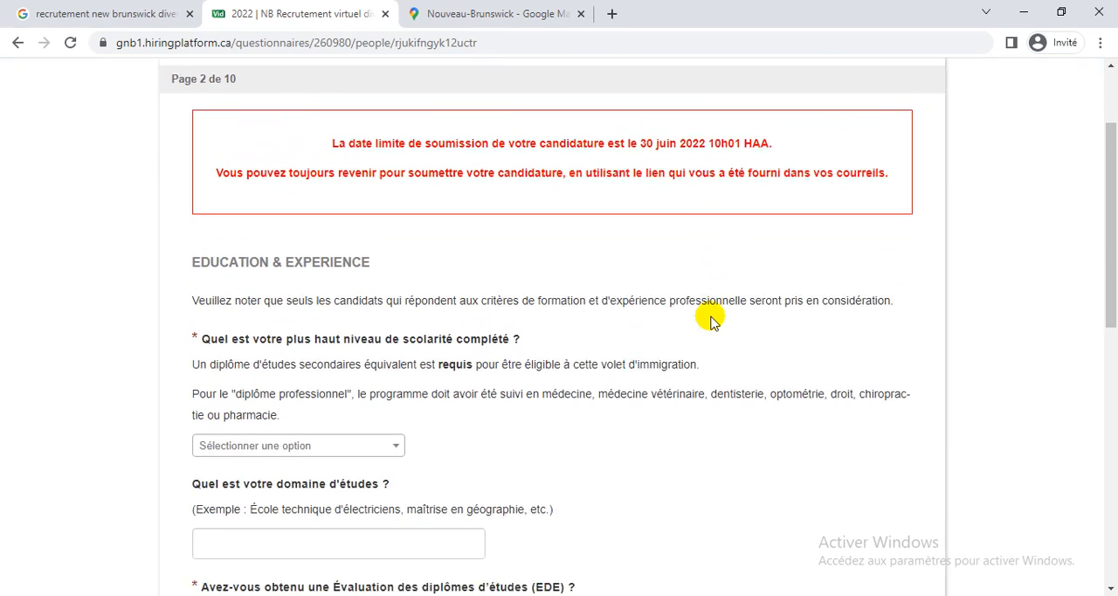
{"action": "scroll", "coordinate": [713, 322], "scroll_direction": "up", "scroll_amount": 1}
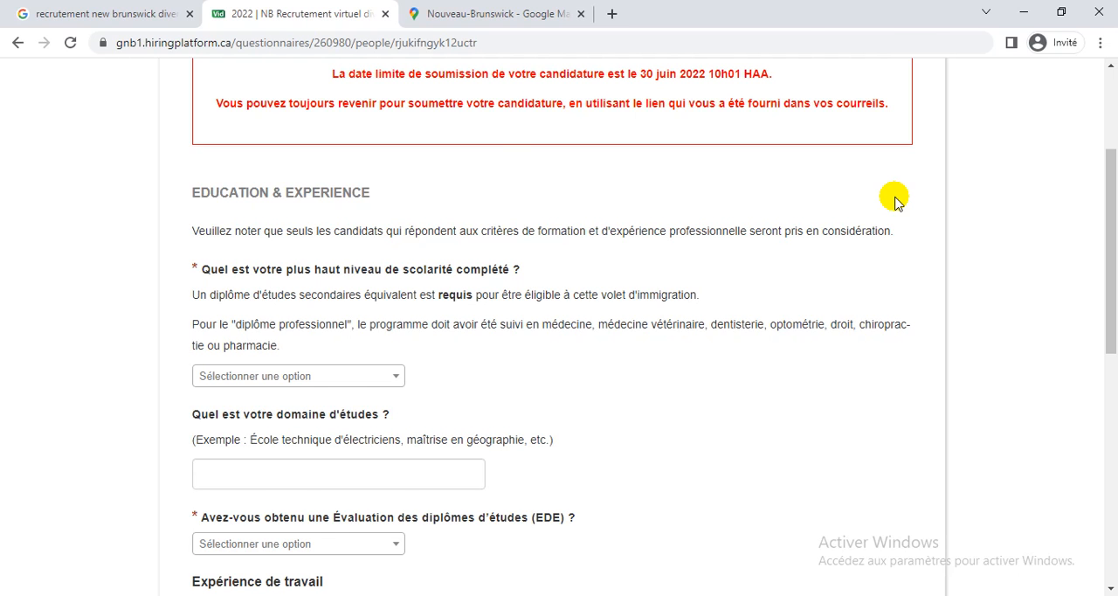
Switch to Gmail, read the application-started e-mail for the resume and withdrawal links, and return to the questionnaire.
{"action": "key", "text": "alt+Tab"}
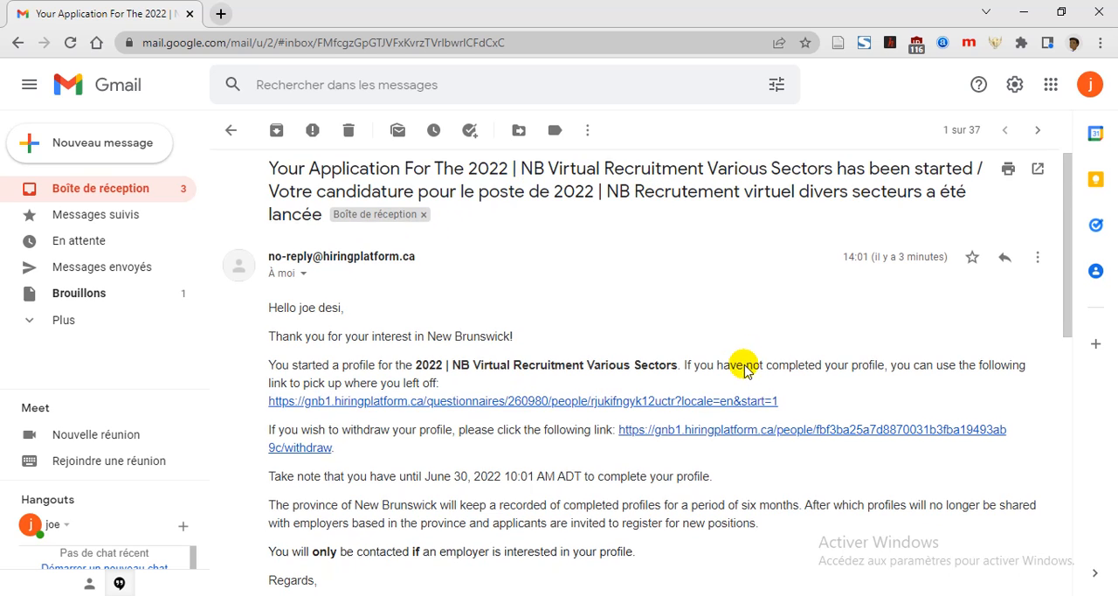
{"action": "scroll", "coordinate": [745, 366], "scroll_direction": "down", "scroll_amount": 2}
{"action": "scroll", "coordinate": [745, 367], "scroll_direction": "down", "scroll_amount": 3}
{"action": "scroll", "coordinate": [745, 367], "scroll_direction": "up", "scroll_amount": 4}
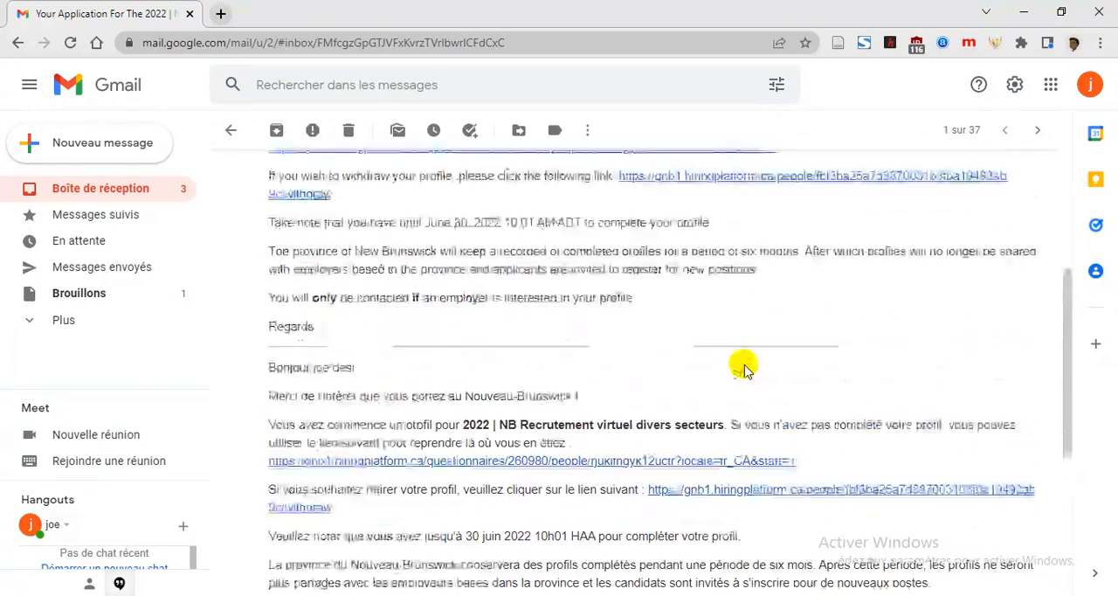
{"action": "scroll", "coordinate": [746, 367], "scroll_direction": "up", "scroll_amount": 1}
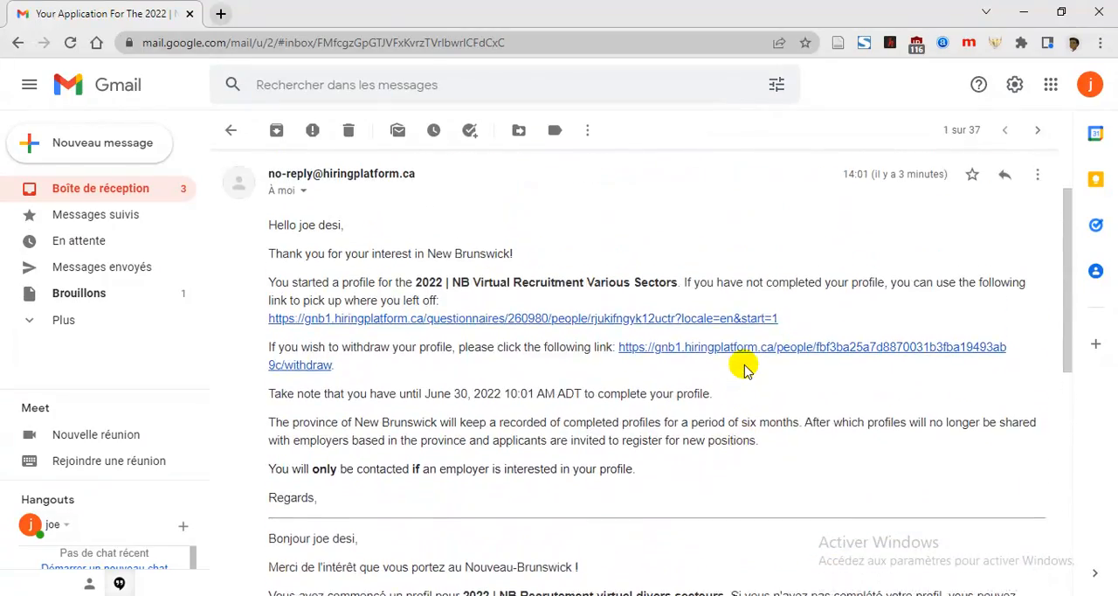
{"action": "scroll", "coordinate": [745, 367], "scroll_direction": "down", "scroll_amount": 3}
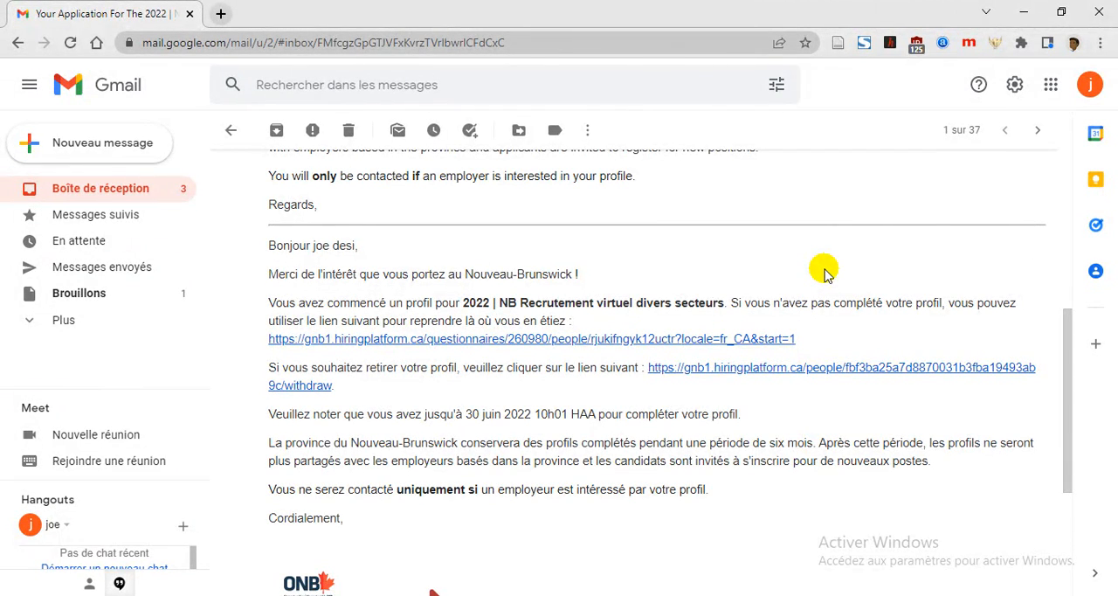
{"action": "key", "text": "alt+Tab"}
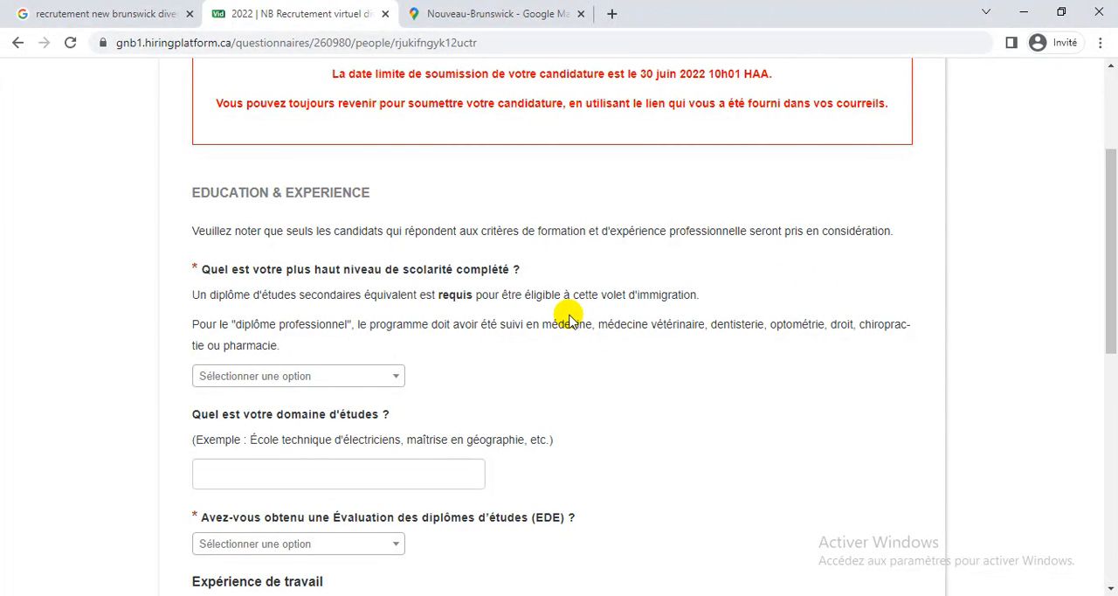
Set the highest completed education level to the Maîtrise OU diplôme professionnel option.
{"action": "scroll", "coordinate": [568, 319], "scroll_direction": "down", "scroll_amount": 3}
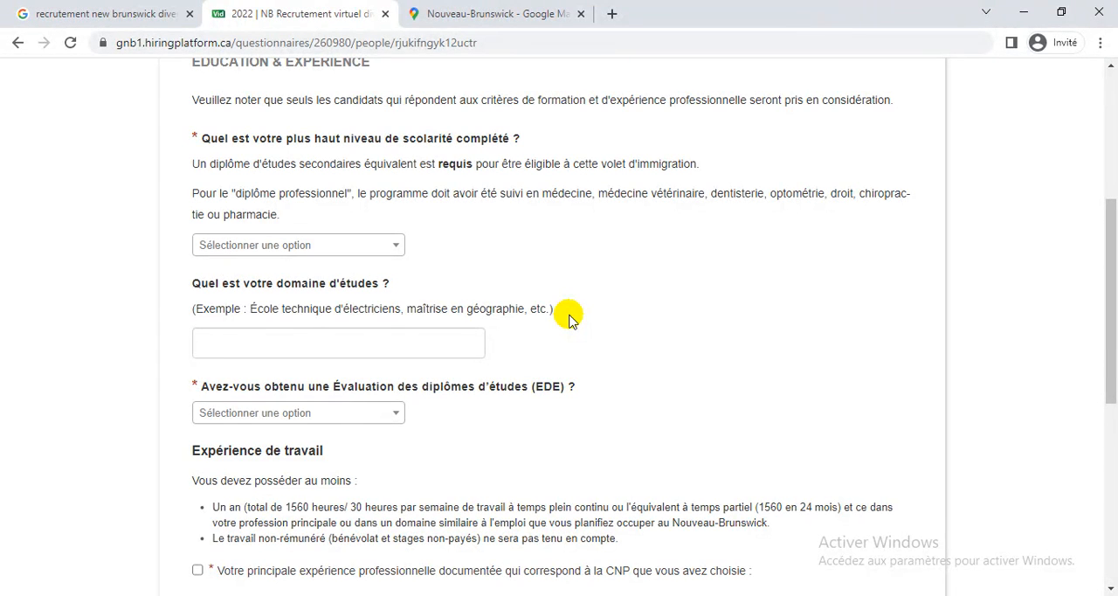
{"action": "left_click", "coordinate": [388, 243]}
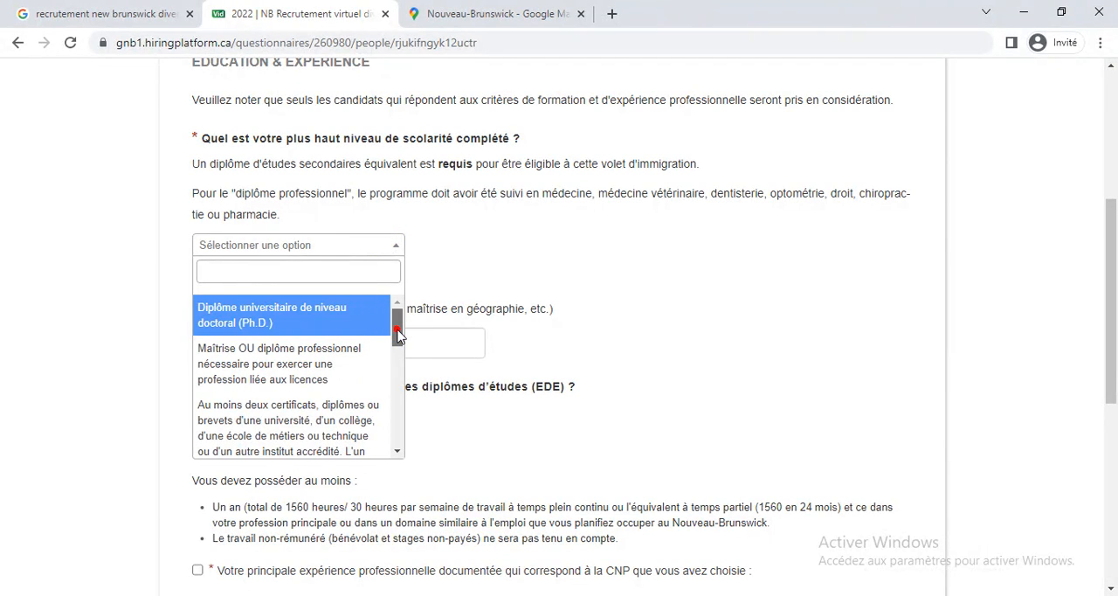
{"action": "mouse_move", "coordinate": [396, 333]}
{"action": "left_mouse_down"}
{"action": "mouse_move", "coordinate": [391, 428]}
{"action": "mouse_move", "coordinate": [401, 439]}
{"action": "mouse_move", "coordinate": [399, 316]}
{"action": "left_mouse_up"}
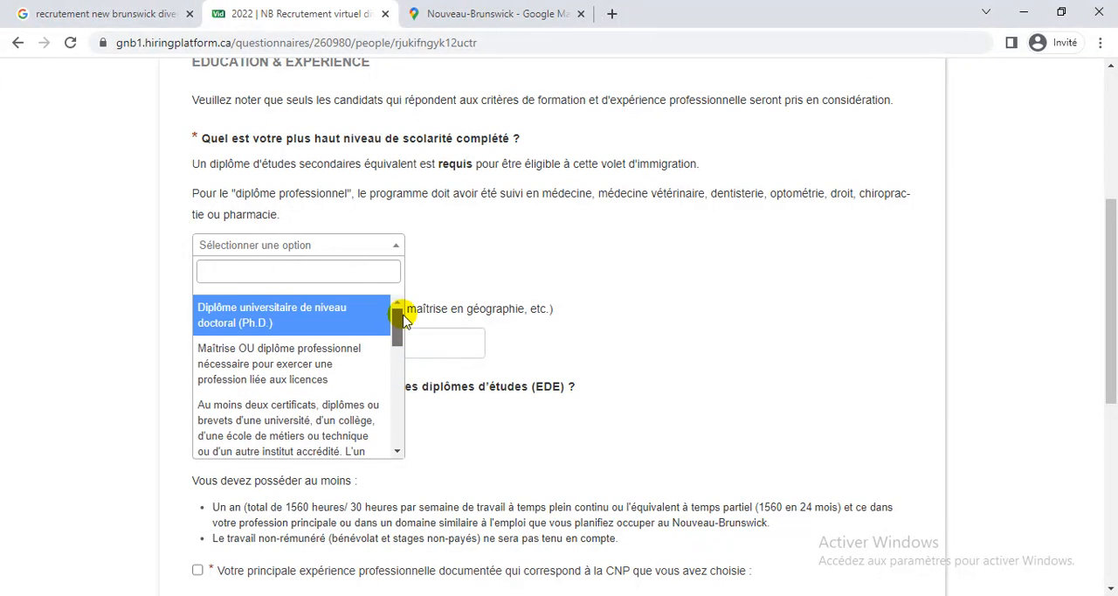
{"action": "left_click", "coordinate": [315, 359]}
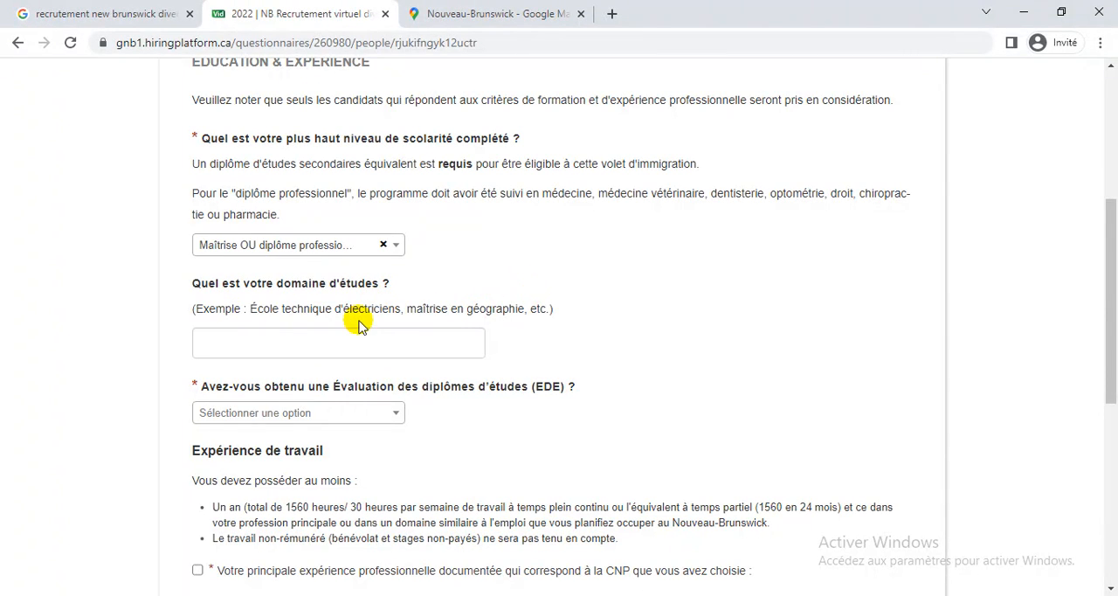
Enter the field of study as mécanique, correcting its spelling with the suggested accented form.
{"action": "left_click", "coordinate": [342, 337]}
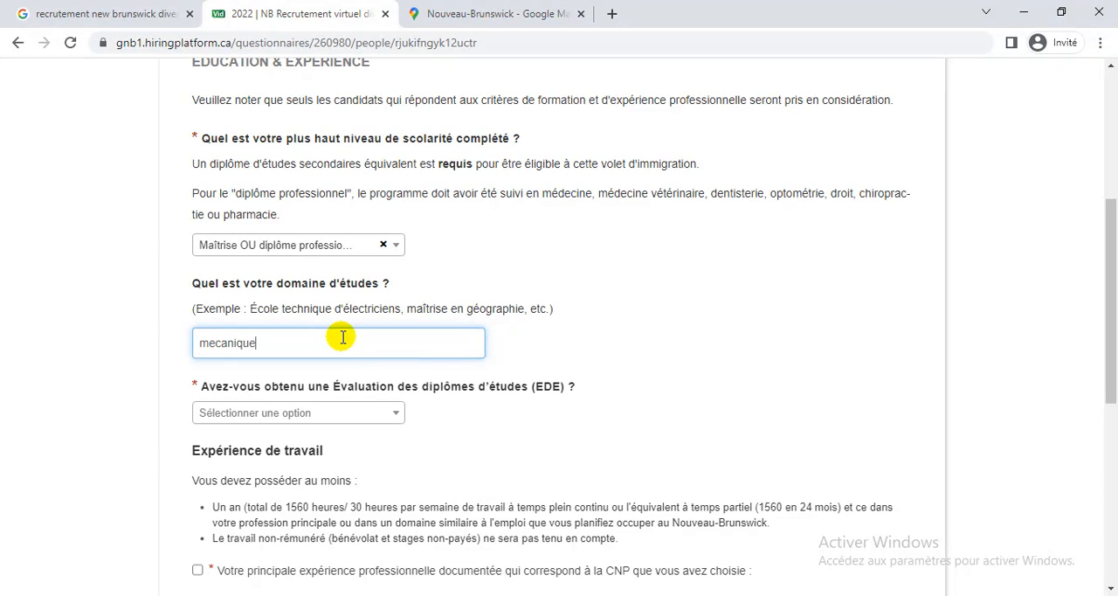
{"action": "left_click", "coordinate": [697, 354]}
{"action": "scroll", "coordinate": [699, 356], "scroll_direction": "down", "scroll_amount": 2}
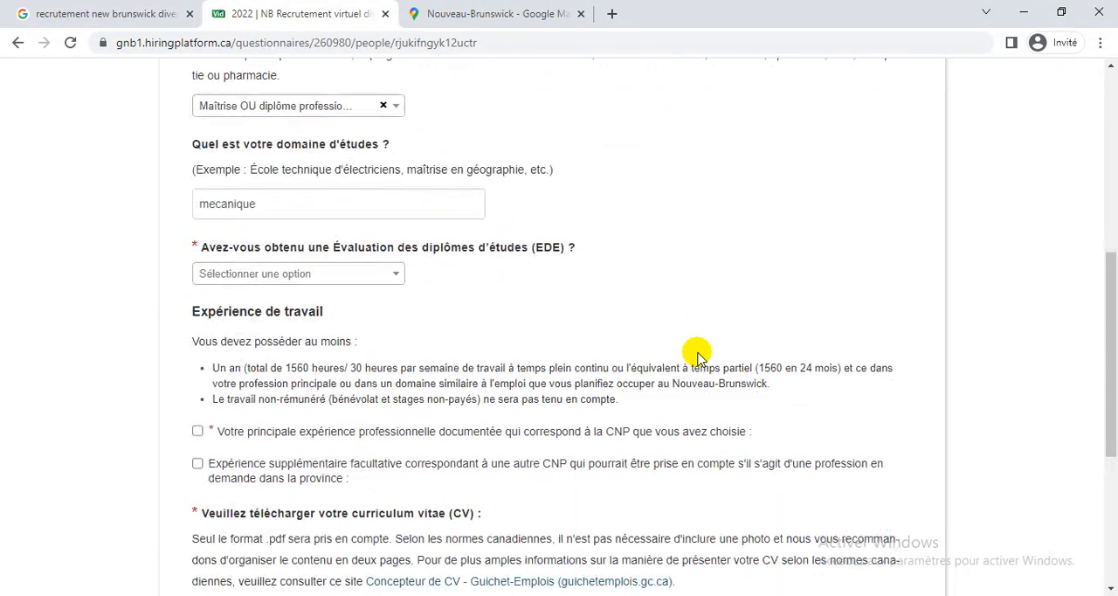
{"action": "left_click", "coordinate": [285, 200]}
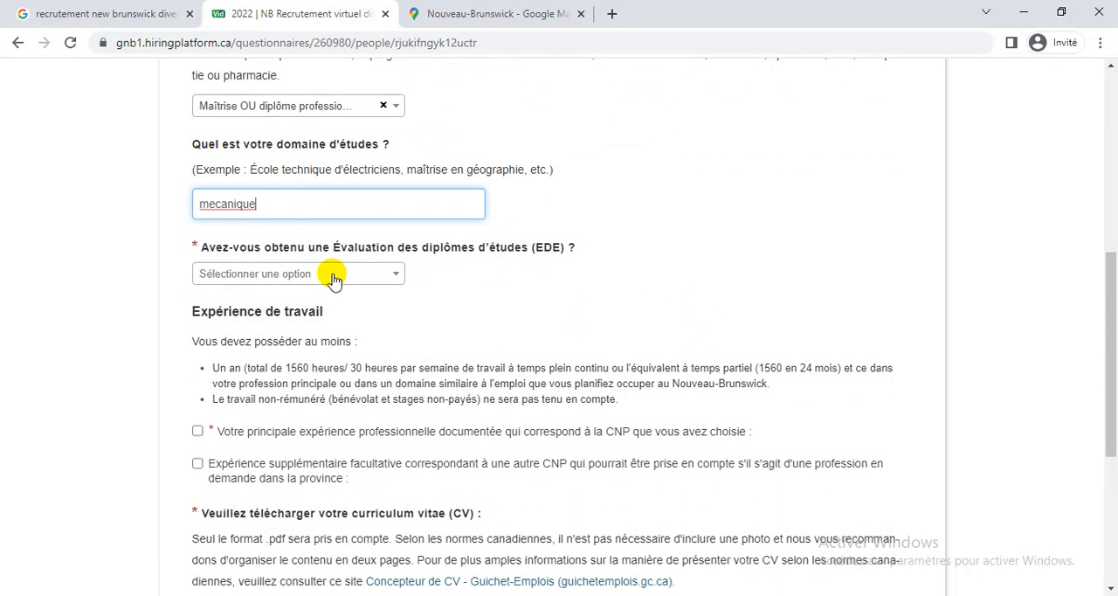
{"action": "right_click", "coordinate": [222, 204]}
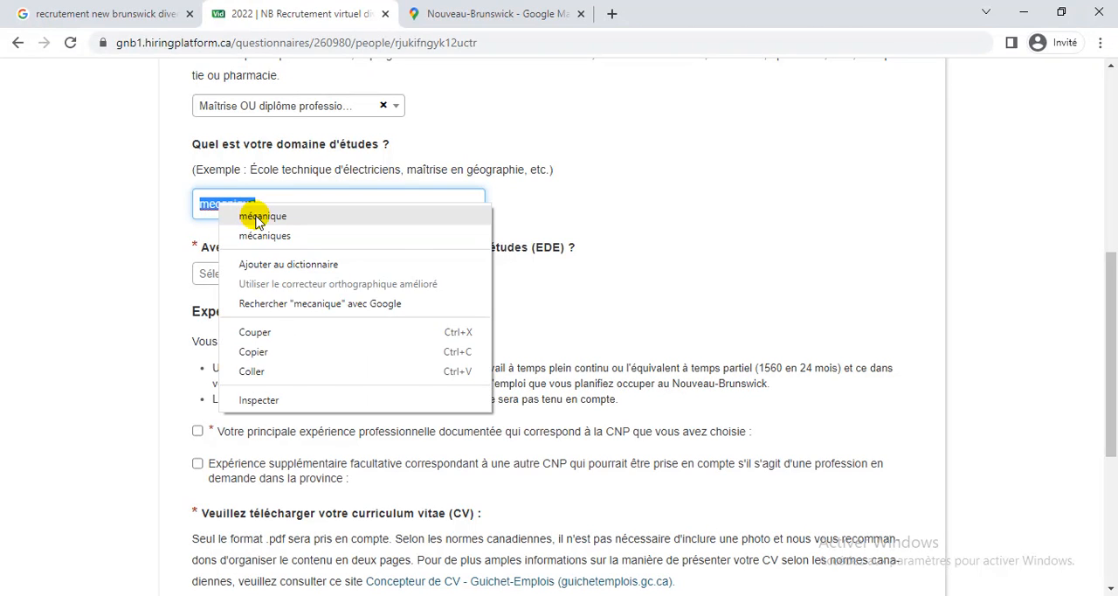
{"action": "left_click", "coordinate": [260, 217]}
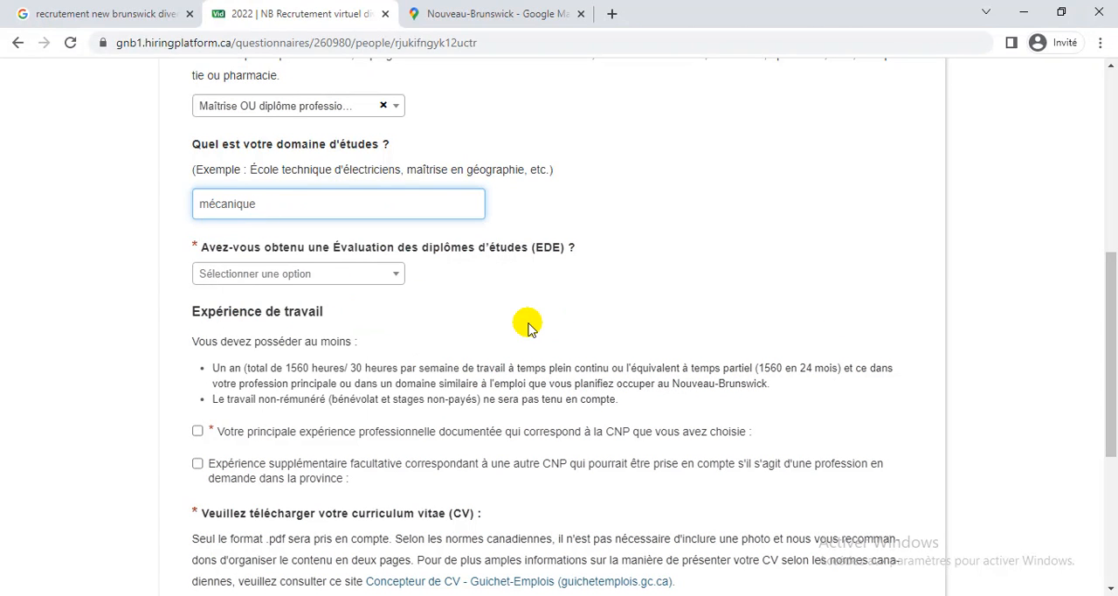
Answer Oui to having an educational credential assessment (EDE) and upload WES_EDE.pdf as the report.
{"action": "left_click", "coordinate": [390, 276]}
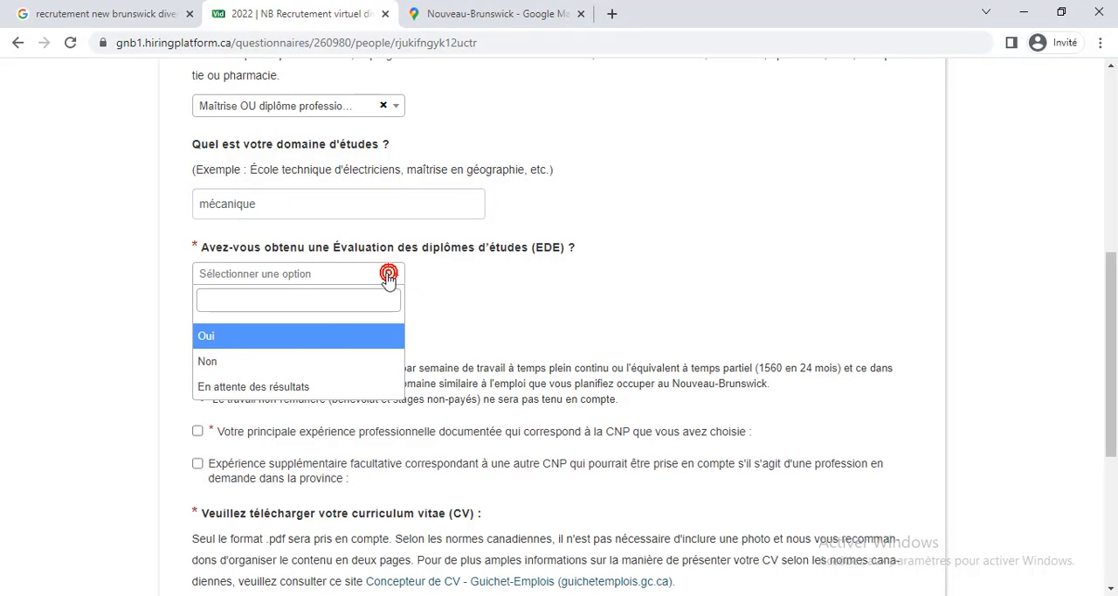
{"action": "left_click", "coordinate": [285, 347]}
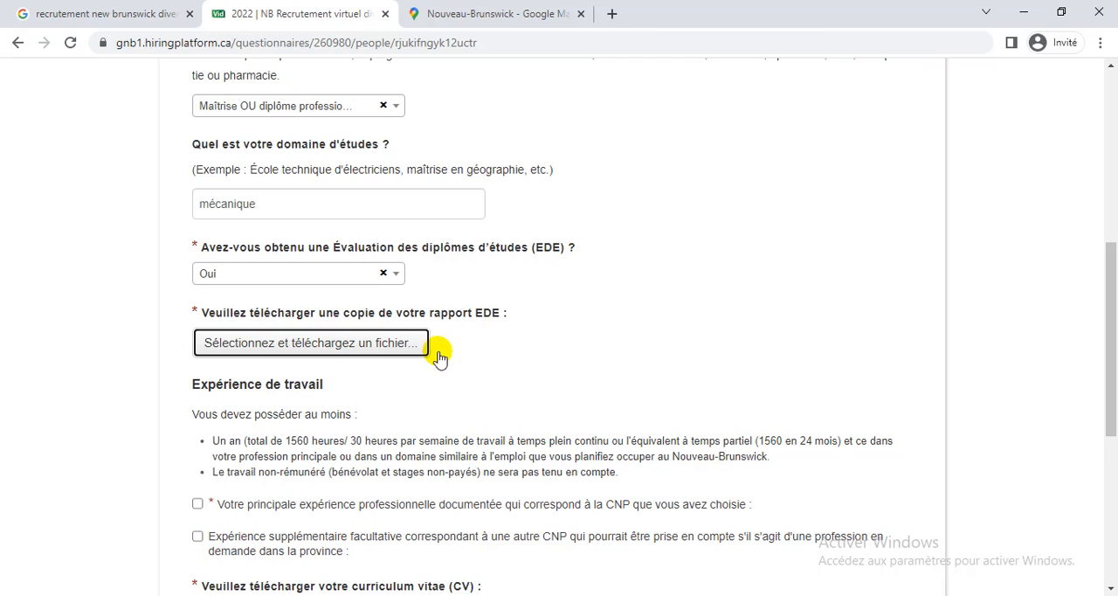
{"action": "left_click", "coordinate": [382, 343]}
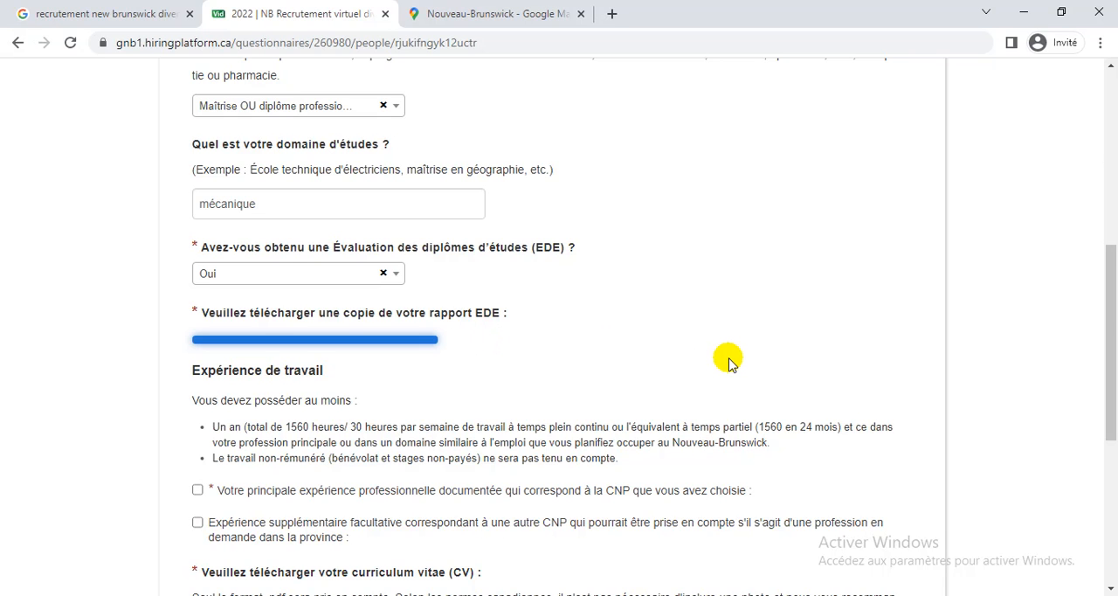
Declare the main documented work experience matching the chosen CNP and enter machiniste as its job title.
{"action": "scroll", "coordinate": [730, 360], "scroll_direction": "down", "scroll_amount": 3}
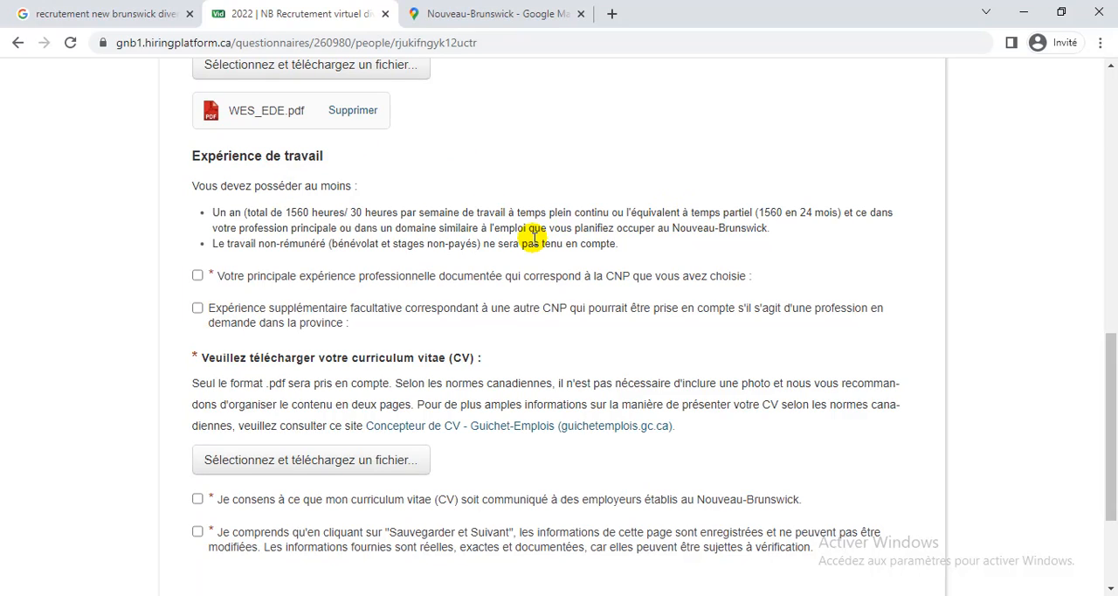
{"action": "left_click", "coordinate": [197, 278]}
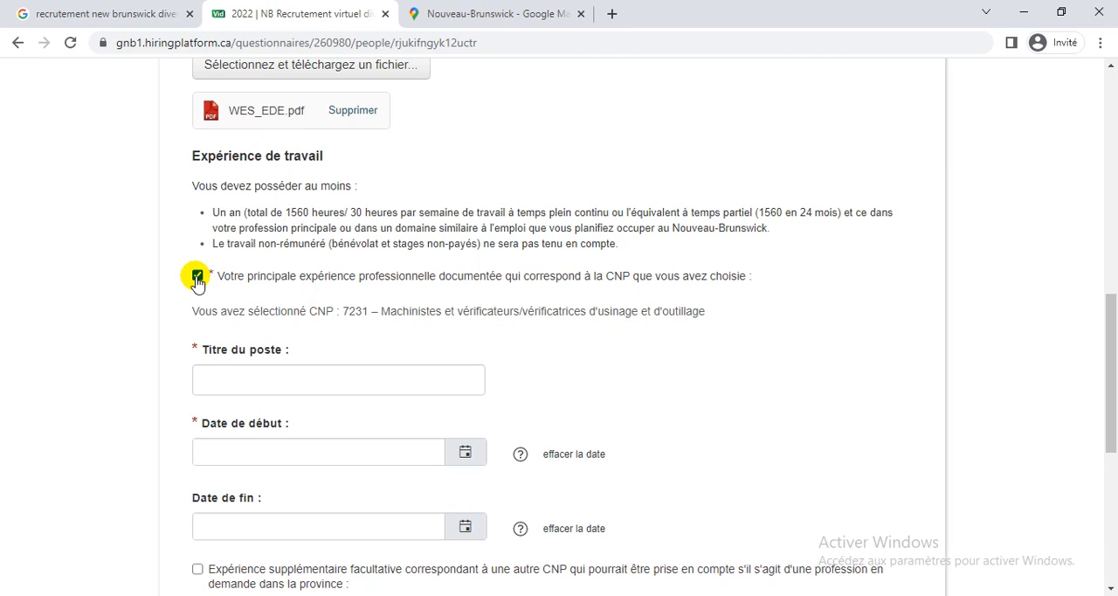
{"action": "scroll", "coordinate": [198, 284], "scroll_direction": "up", "scroll_amount": 1}
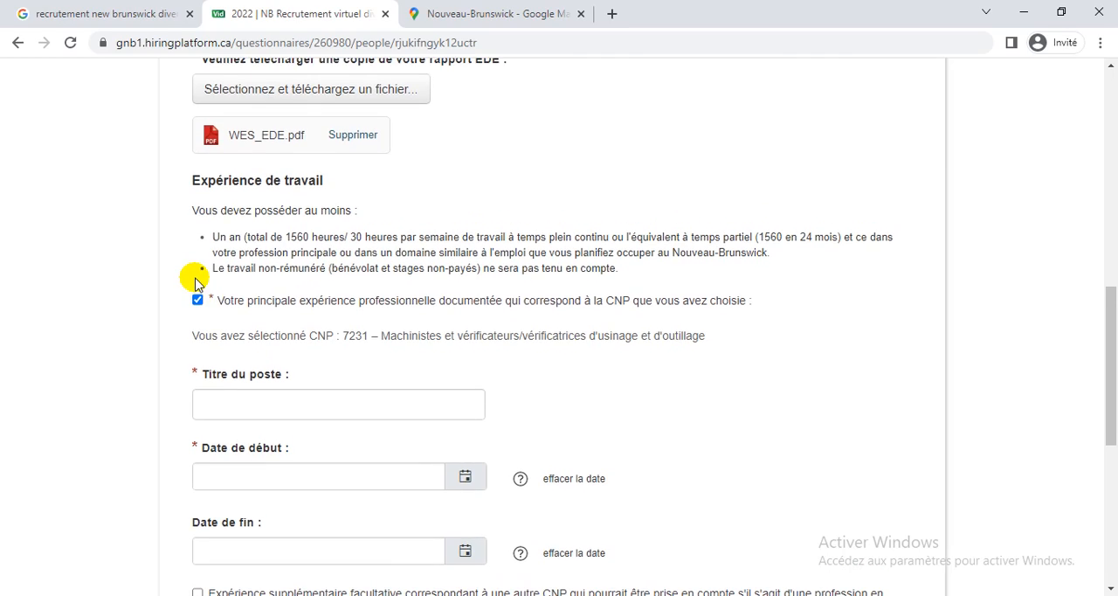
{"action": "scroll", "coordinate": [195, 281], "scroll_direction": "up", "scroll_amount": 10}
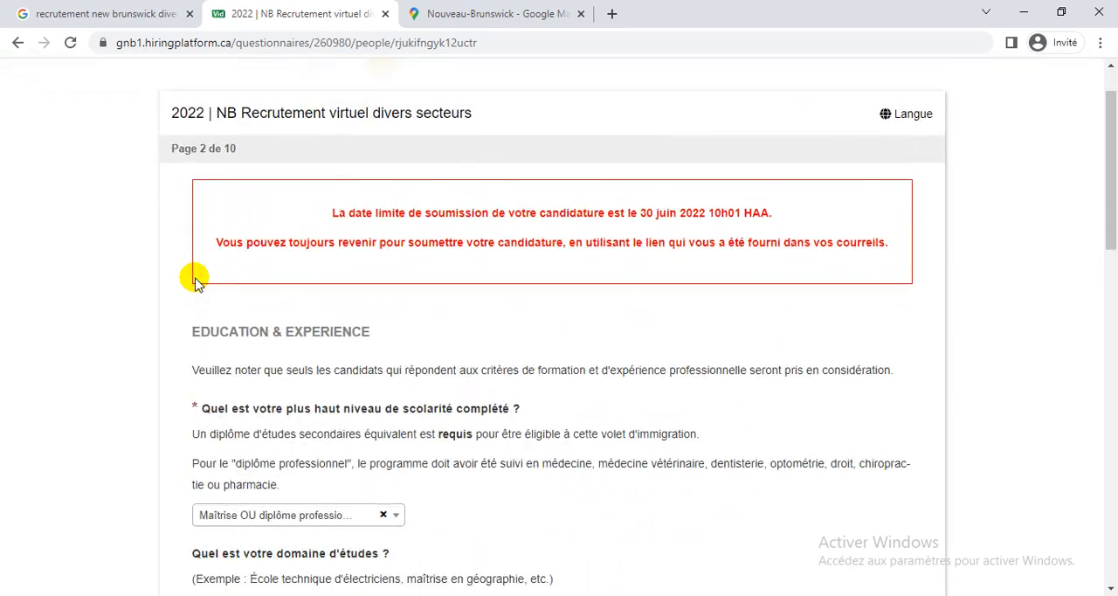
{"action": "scroll", "coordinate": [196, 282], "scroll_direction": "down", "scroll_amount": 4}
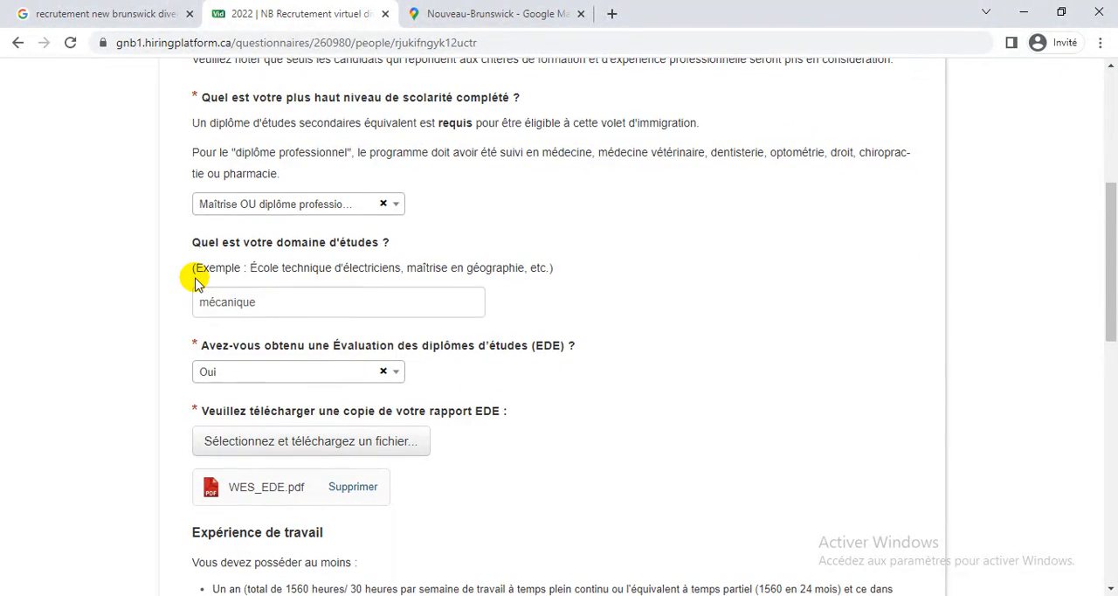
{"action": "scroll", "coordinate": [196, 282], "scroll_direction": "down", "scroll_amount": 4}
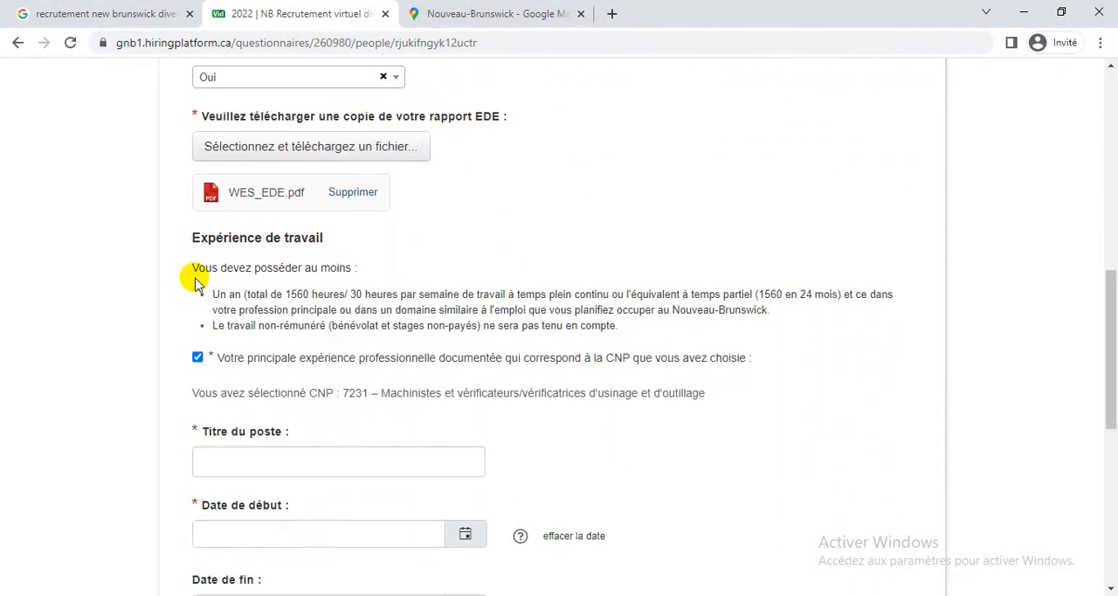
{"action": "left_click", "coordinate": [197, 285]}
{"action": "scroll", "coordinate": [197, 281], "scroll_direction": "down", "scroll_amount": 2}
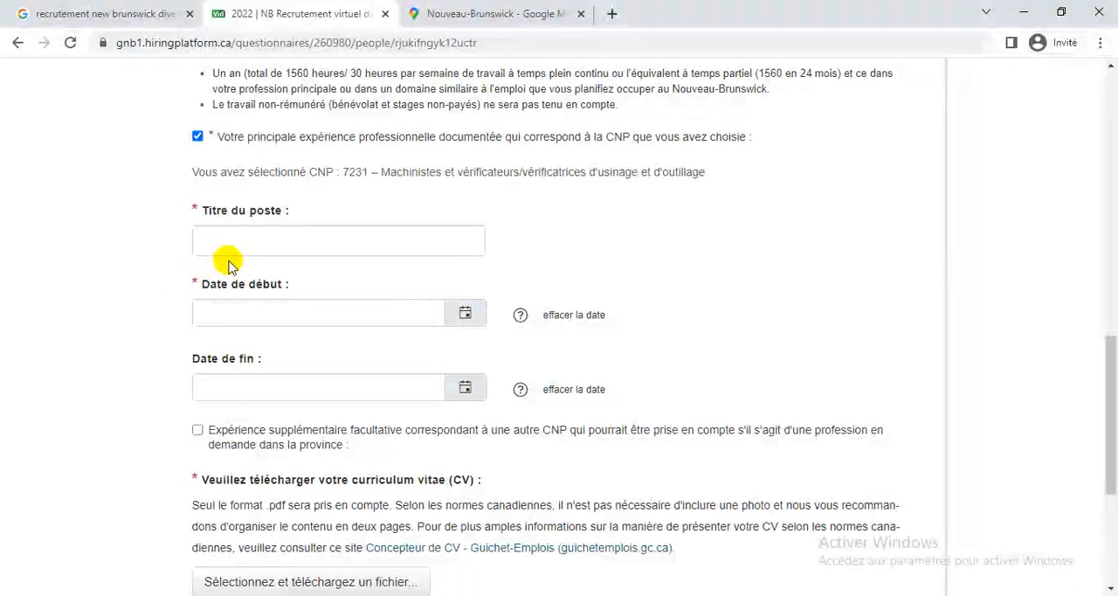
{"action": "left_click", "coordinate": [249, 253]}
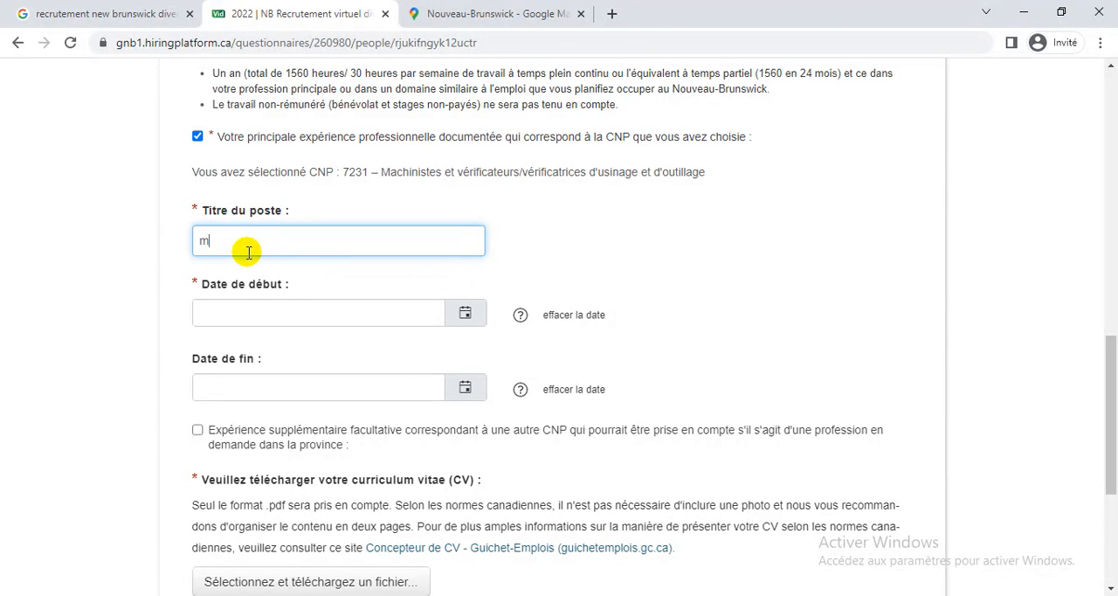
{"action": "type", "text": "hiniste"}
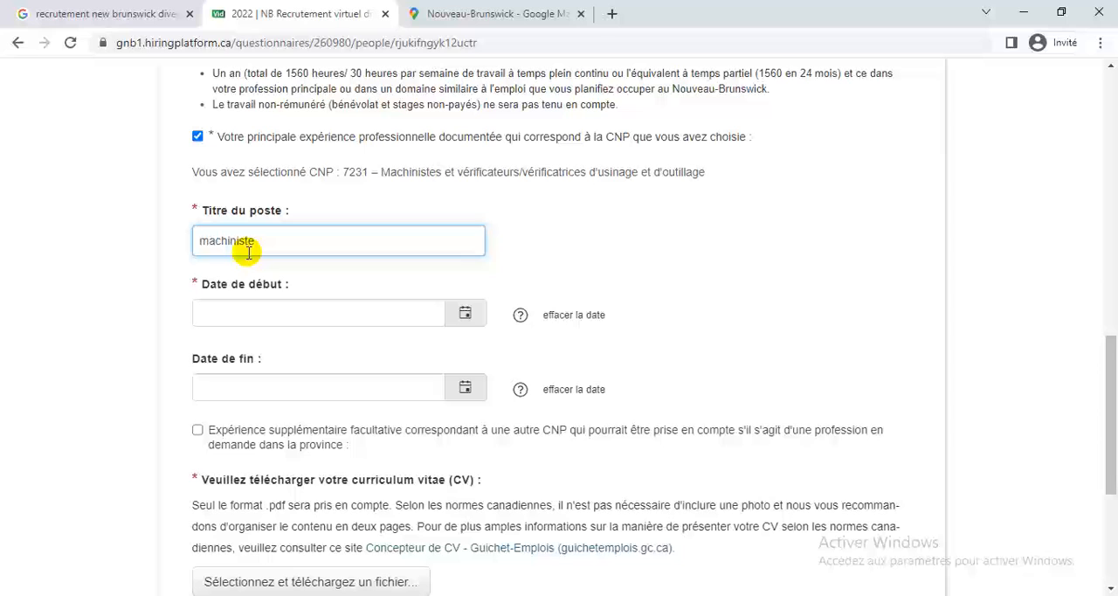
{"action": "left_click", "coordinate": [469, 320]}
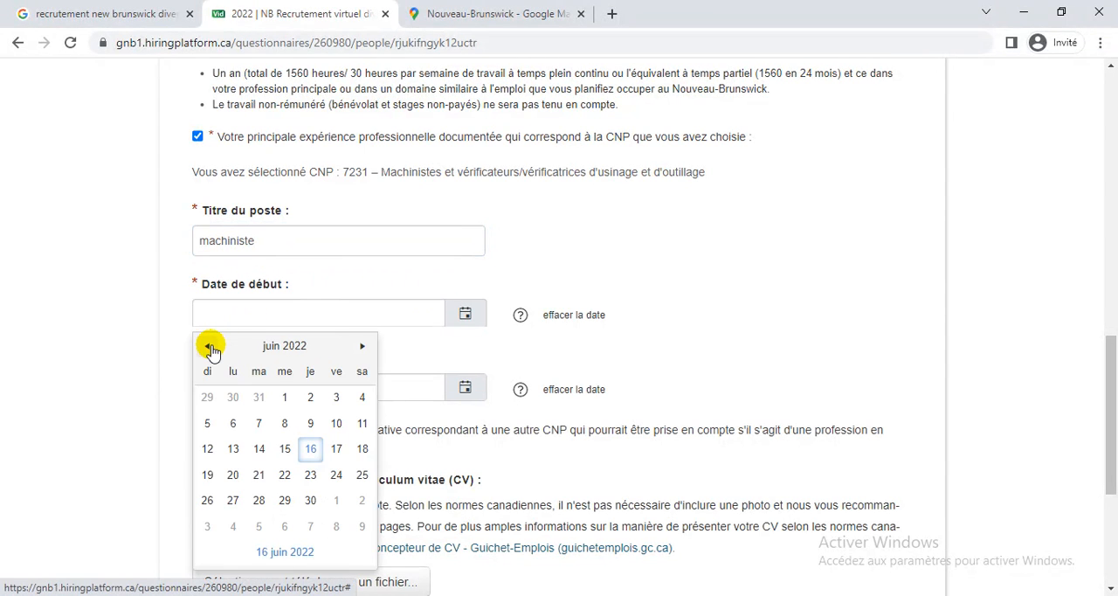
{"action": "scroll", "coordinate": [361, 219], "scroll_direction": "up", "scroll_amount": 6}
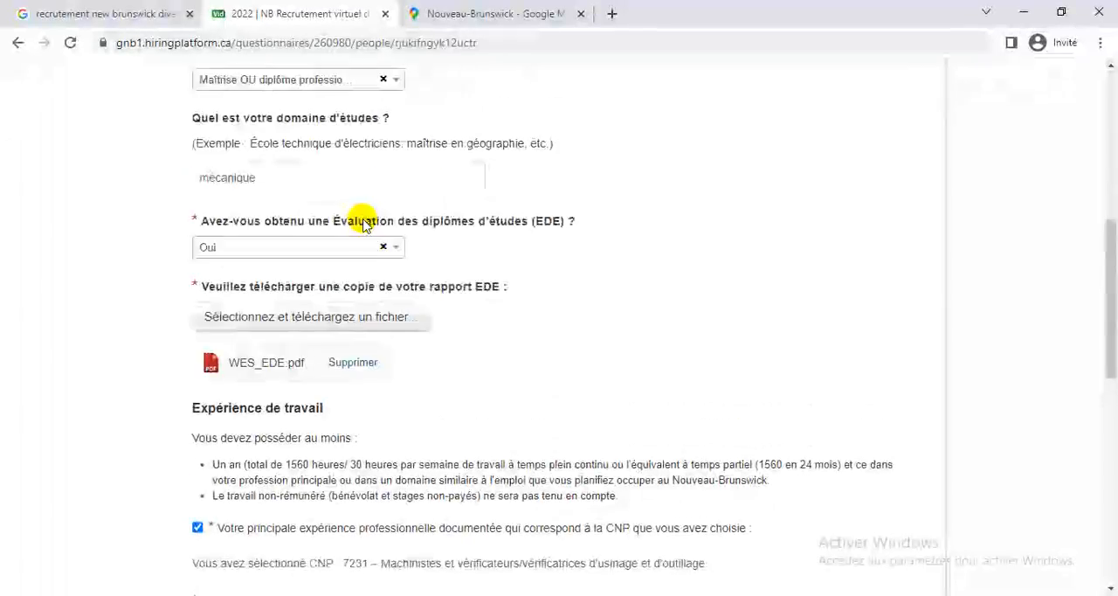
{"action": "scroll", "coordinate": [361, 222], "scroll_direction": "down", "scroll_amount": 12}
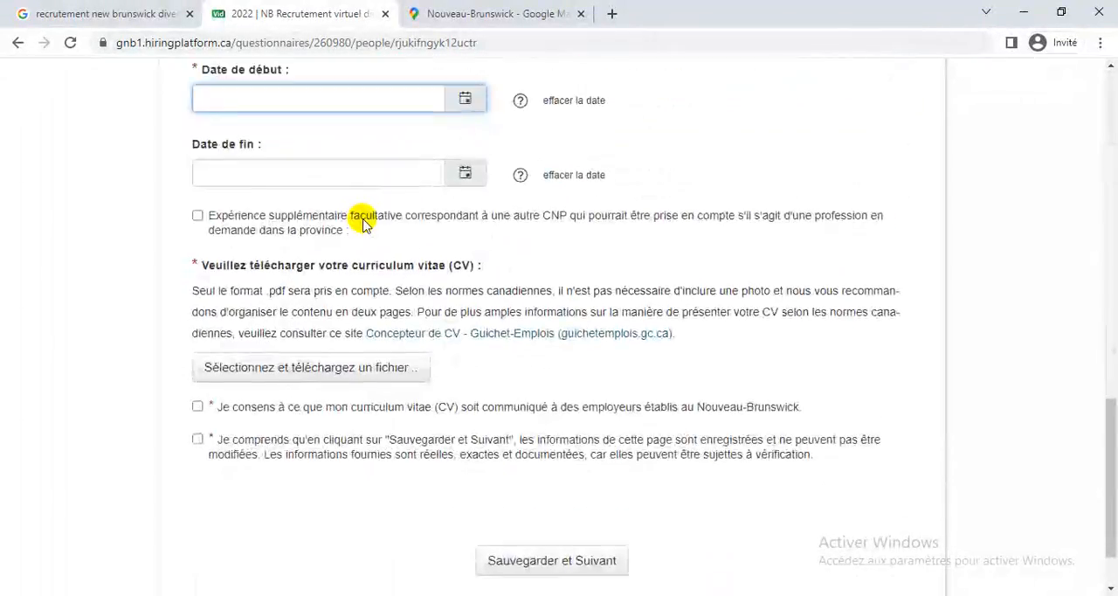
{"action": "scroll", "coordinate": [362, 223], "scroll_direction": "up", "scroll_amount": 5}
{"action": "scroll", "coordinate": [361, 225], "scroll_direction": "down", "scroll_amount": 3}
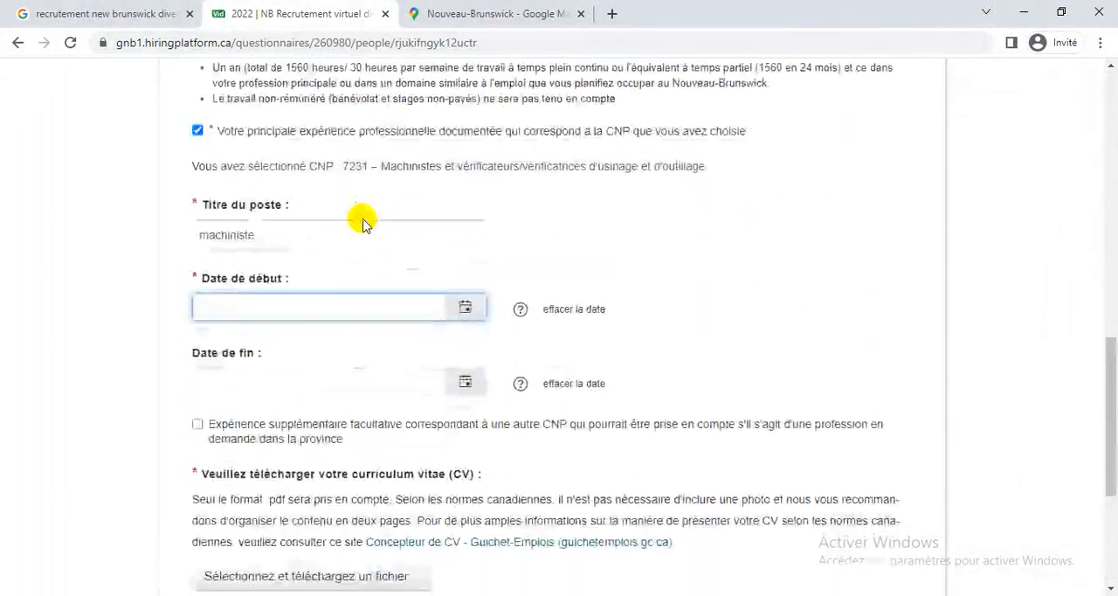
Set the start date of the machiniste experience to 09 janvier 2014.
{"action": "left_click", "coordinate": [467, 265]}
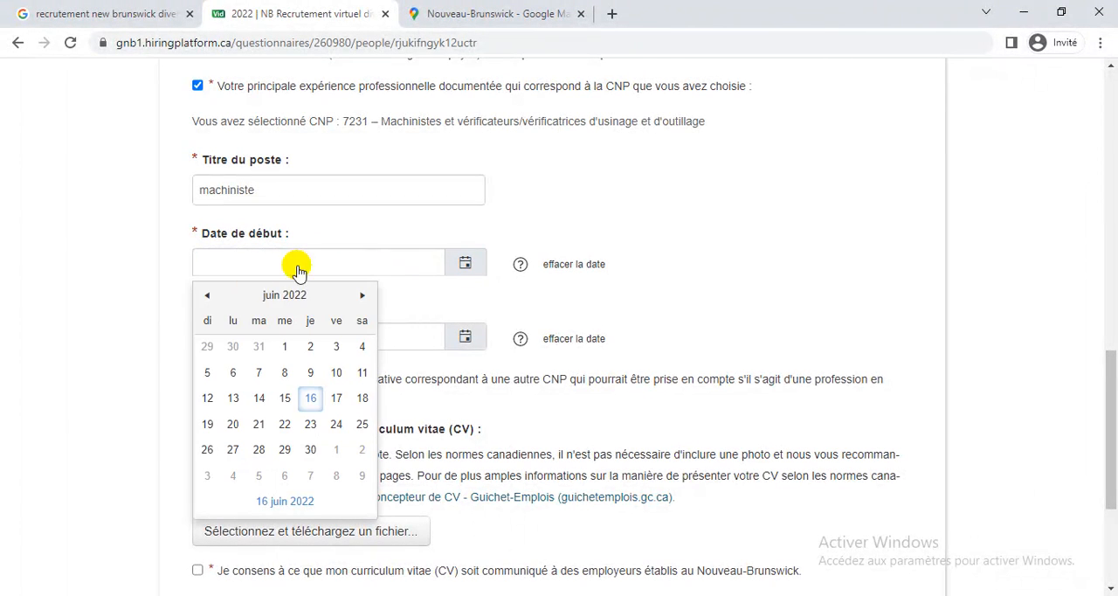
{"action": "left_click", "coordinate": [210, 297]}
{"action": "left_click", "coordinate": [281, 297]}
{"action": "left_click", "coordinate": [280, 299]}
{"action": "left_click", "coordinate": [280, 299]}
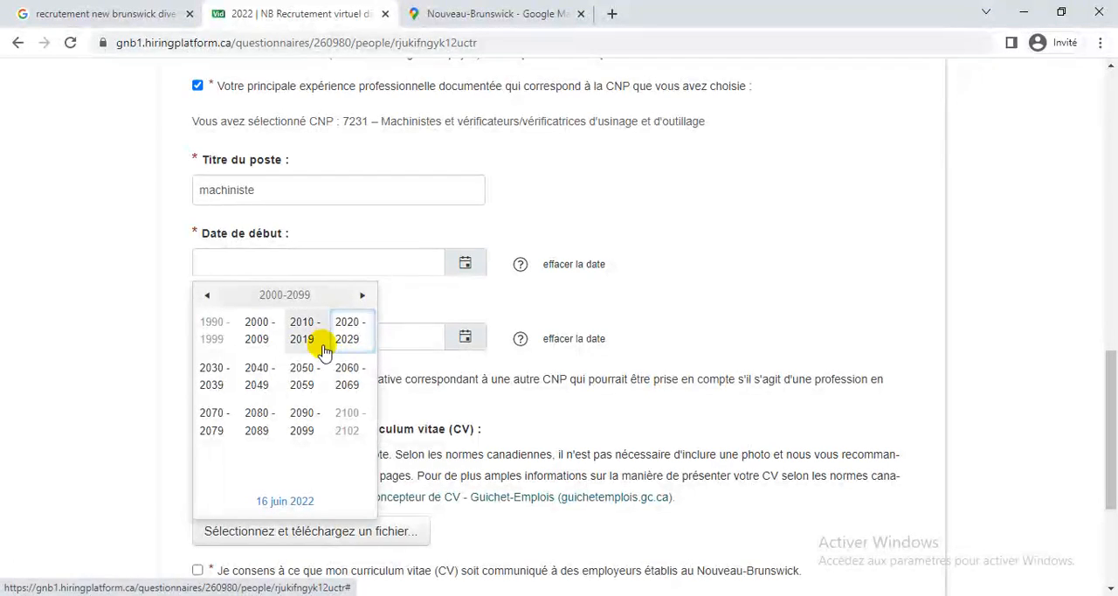
{"action": "left_click", "coordinate": [317, 339]}
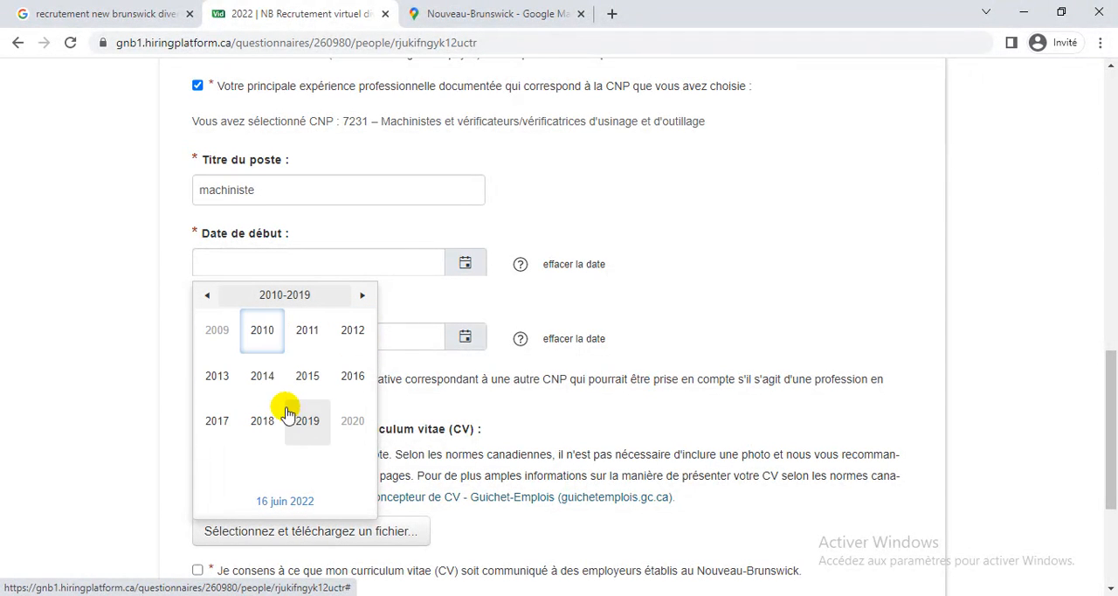
{"action": "left_click", "coordinate": [264, 377]}
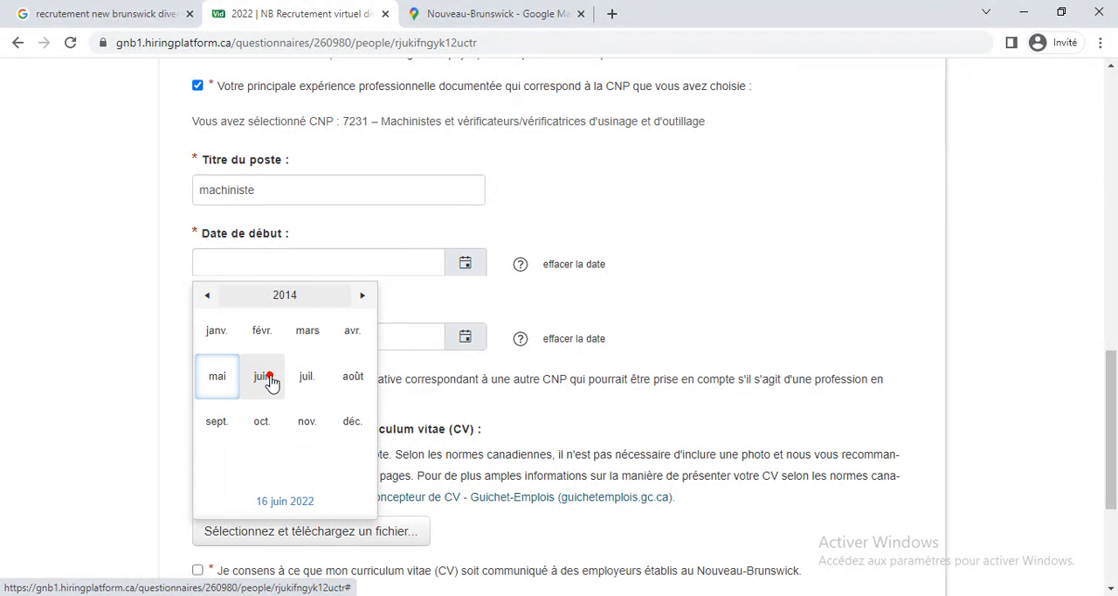
{"action": "left_click", "coordinate": [217, 336]}
{"action": "left_click", "coordinate": [310, 373]}
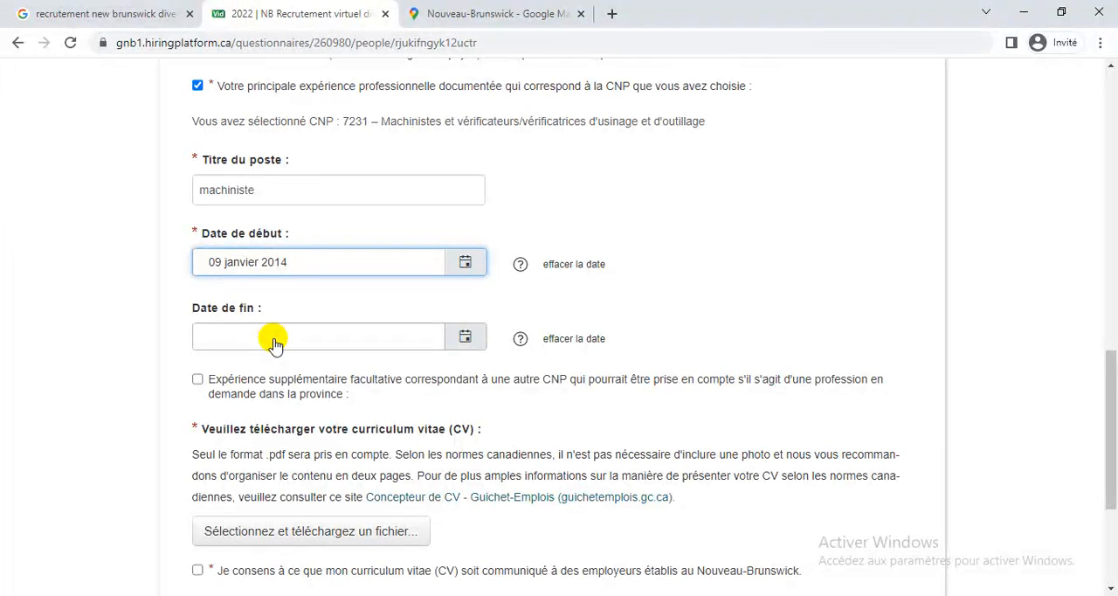
Upload CV-Canada.pdf as the curriculum vitae for the candidate profile.
{"action": "left_click", "coordinate": [707, 330]}
{"action": "scroll", "coordinate": [704, 333], "scroll_direction": "down", "scroll_amount": 2}
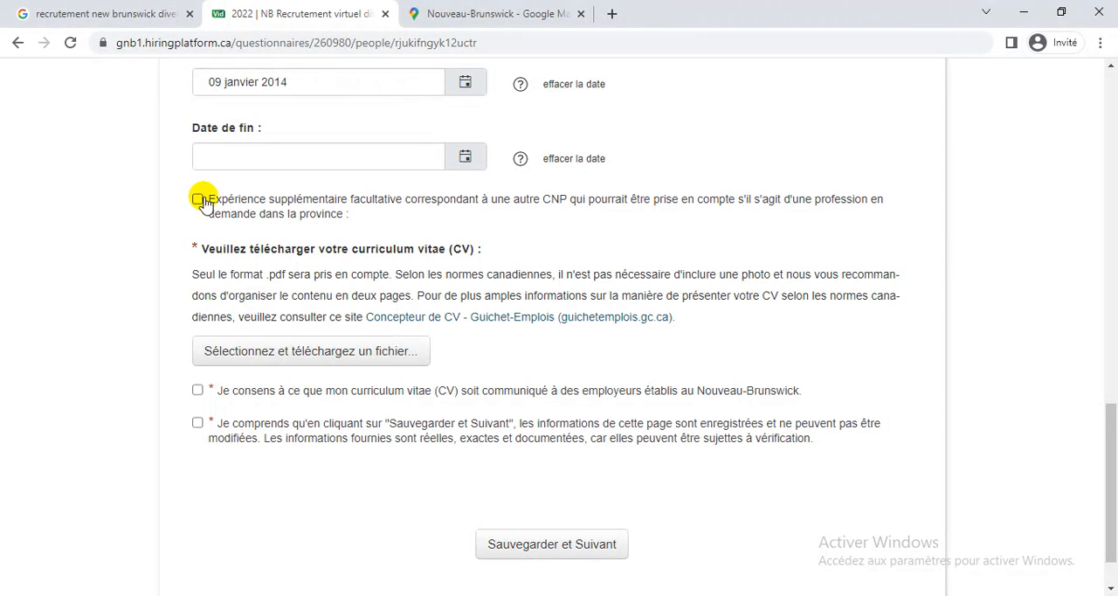
{"action": "scroll", "coordinate": [677, 288], "scroll_direction": "up", "scroll_amount": 2}
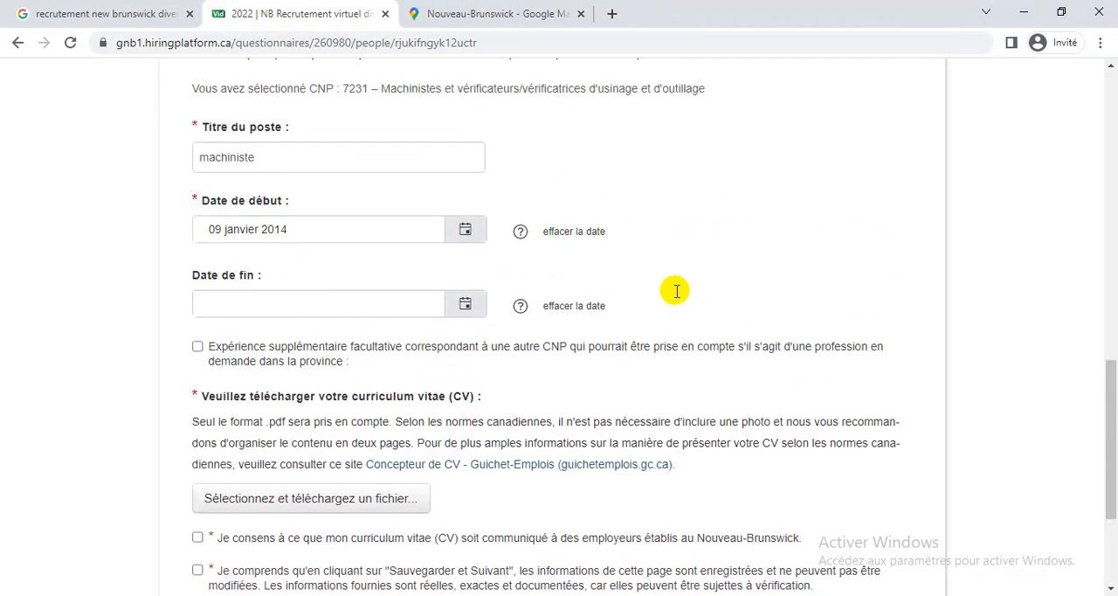
{"action": "scroll", "coordinate": [836, 462], "scroll_direction": "down", "scroll_amount": 2}
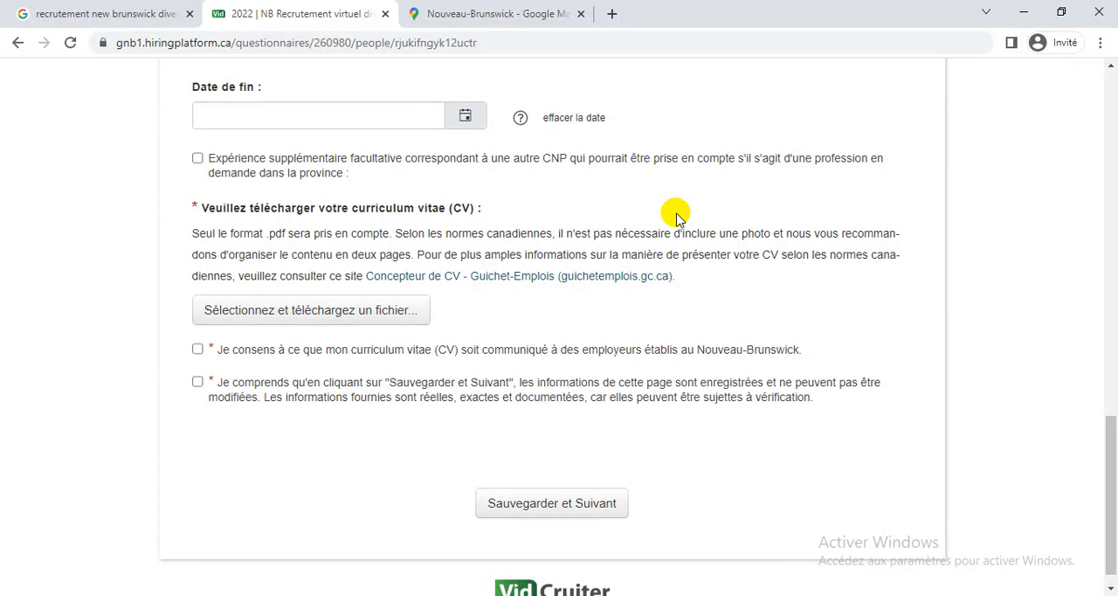
{"action": "left_click", "coordinate": [337, 317]}
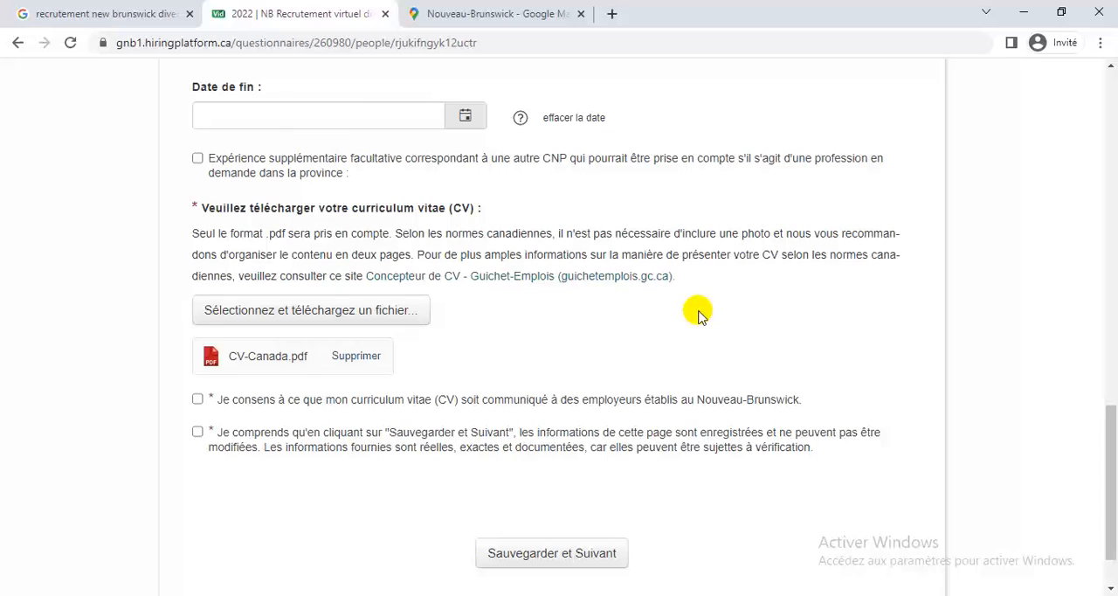
{"action": "scroll", "coordinate": [661, 327], "scroll_direction": "down", "scroll_amount": 1}
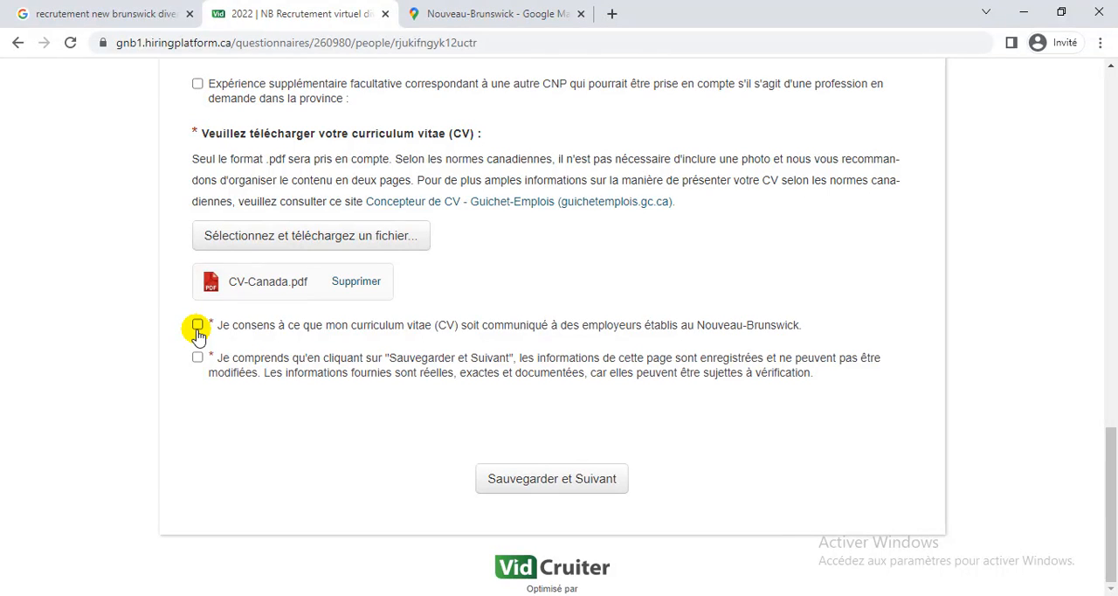
Consent to sharing the CV with New Brunswick employers, accept the accuracy declaration, and save the page to continue.
{"action": "left_click", "coordinate": [197, 325]}
{"action": "left_click", "coordinate": [198, 358]}
{"action": "left_click", "coordinate": [551, 496]}
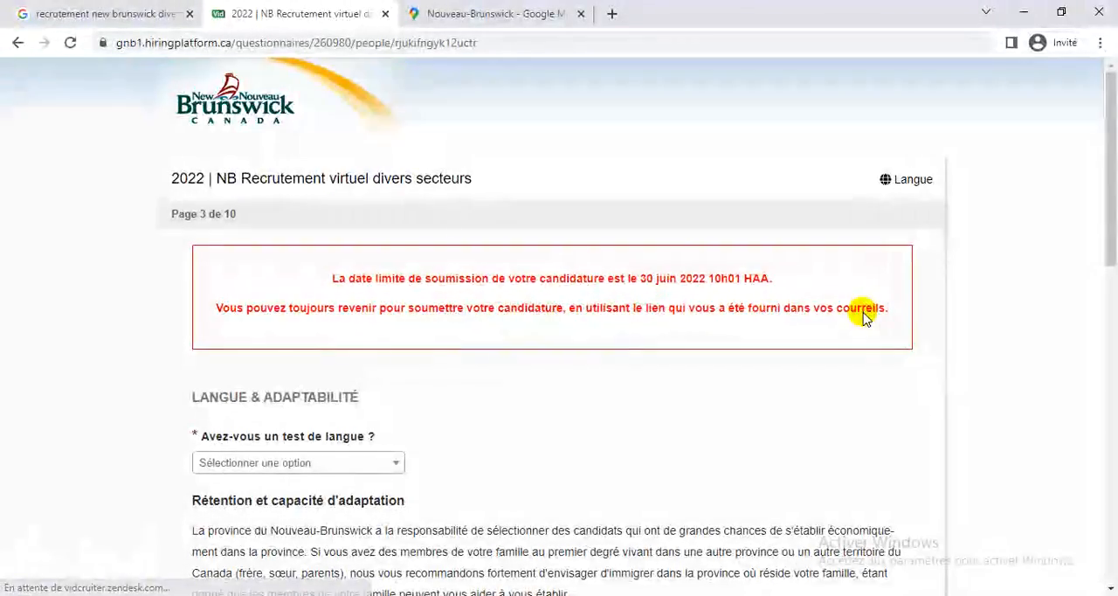
Answer Oui to having a language test and choose TCF Canada as the test taken for Canadian immigration.
{"action": "scroll", "coordinate": [863, 316], "scroll_direction": "down", "scroll_amount": 3}
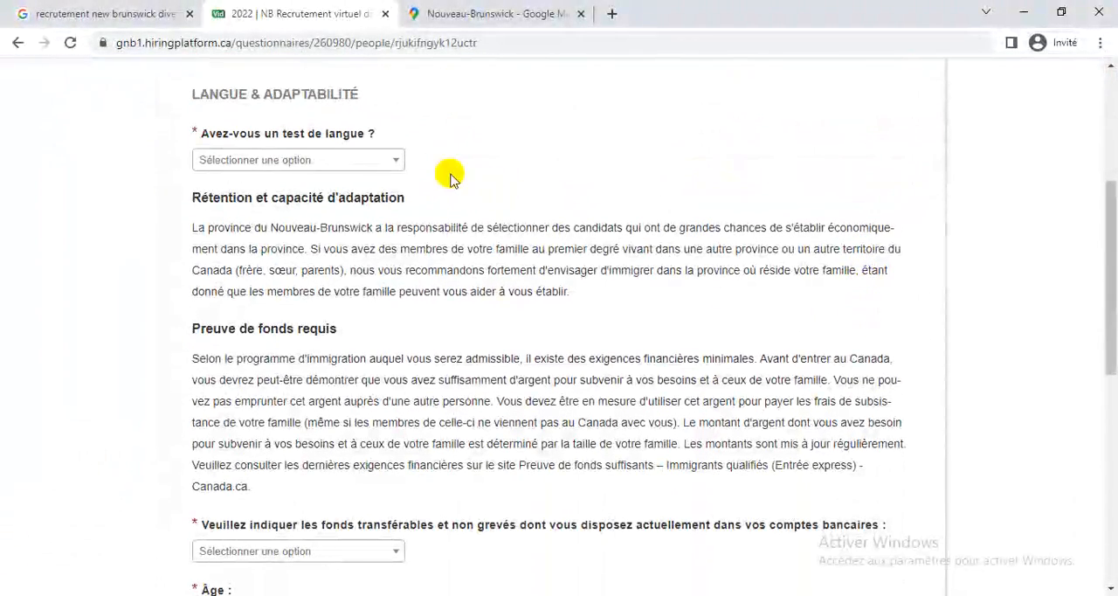
{"action": "left_click", "coordinate": [397, 160]}
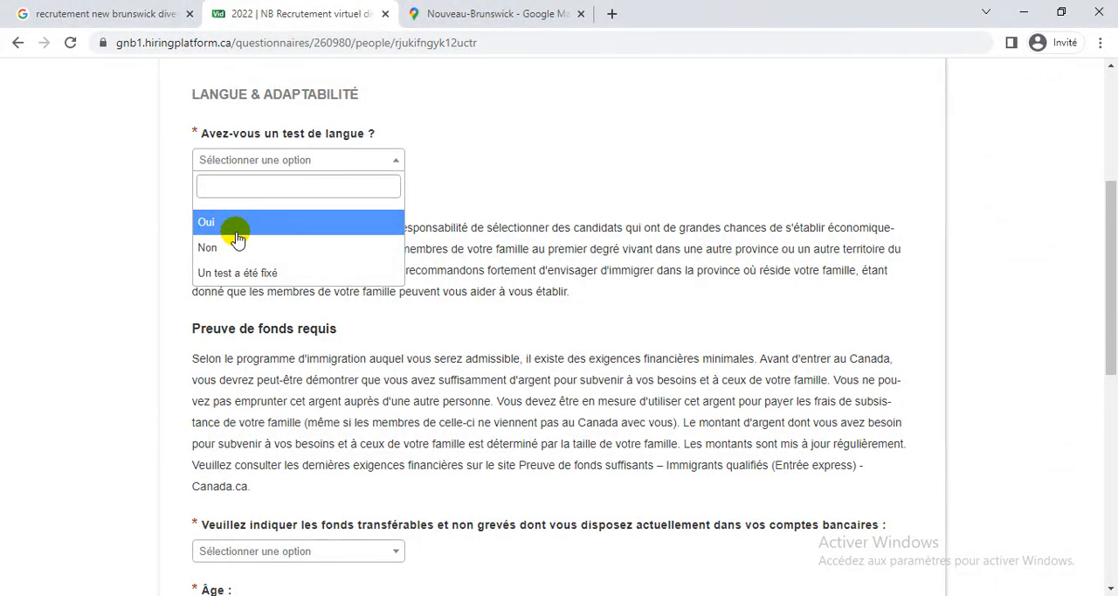
{"action": "left_click", "coordinate": [236, 232]}
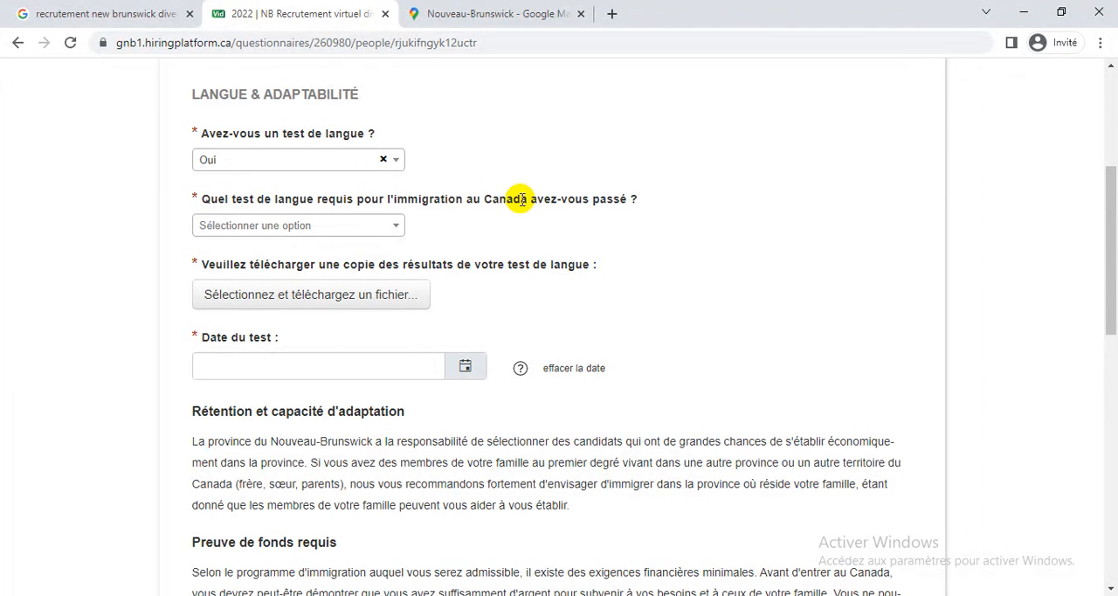
{"action": "left_click_drag", "start_coordinate": [320, 199], "coordinate": [446, 195]}
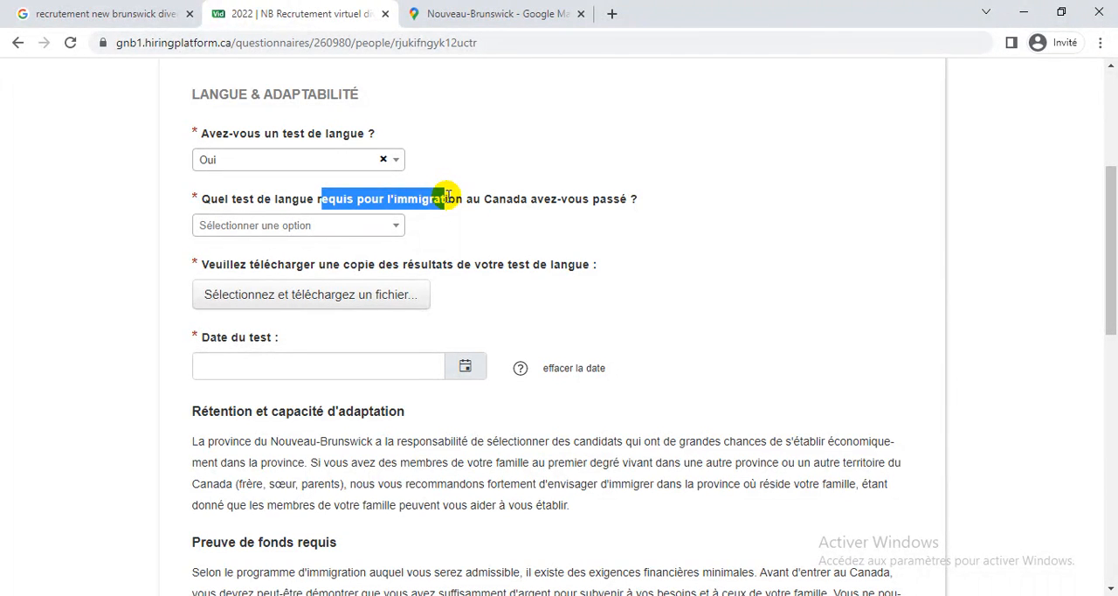
{"action": "left_click", "coordinate": [502, 201]}
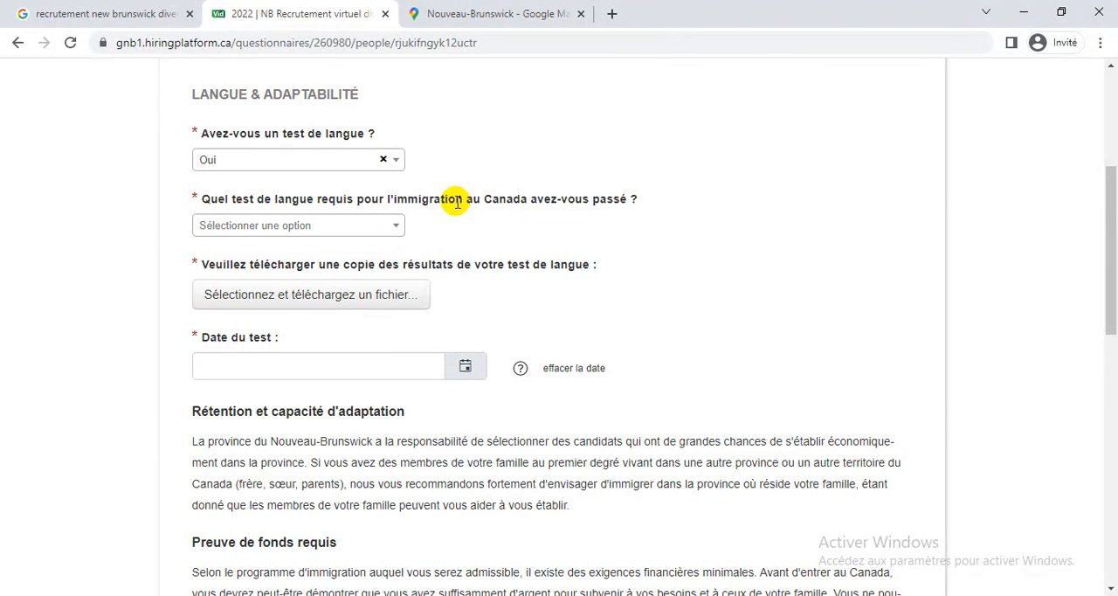
{"action": "left_click", "coordinate": [389, 225]}
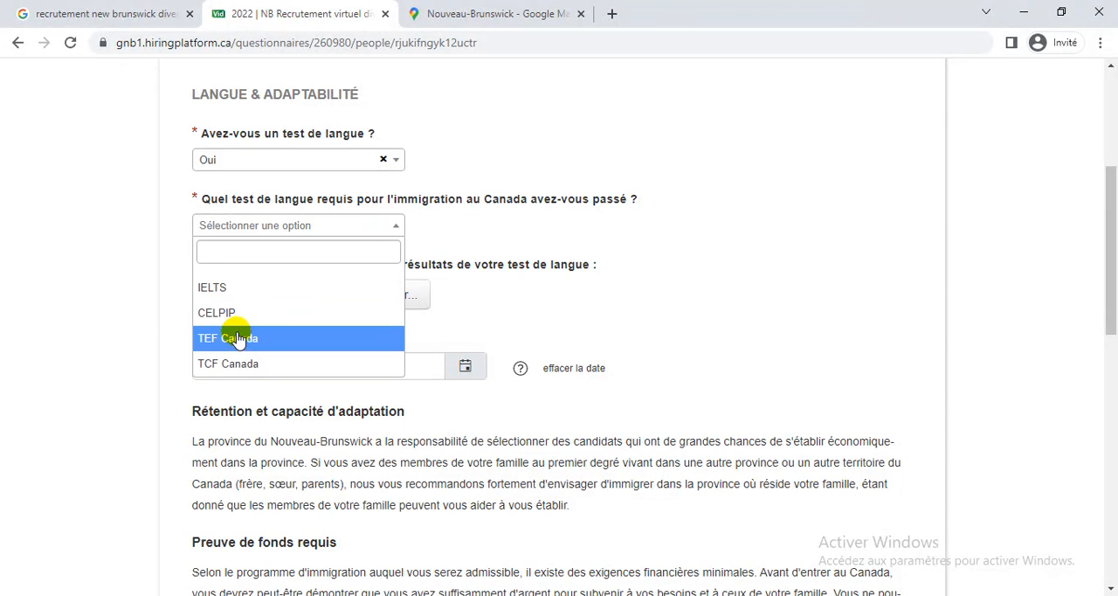
{"action": "left_click", "coordinate": [310, 370]}
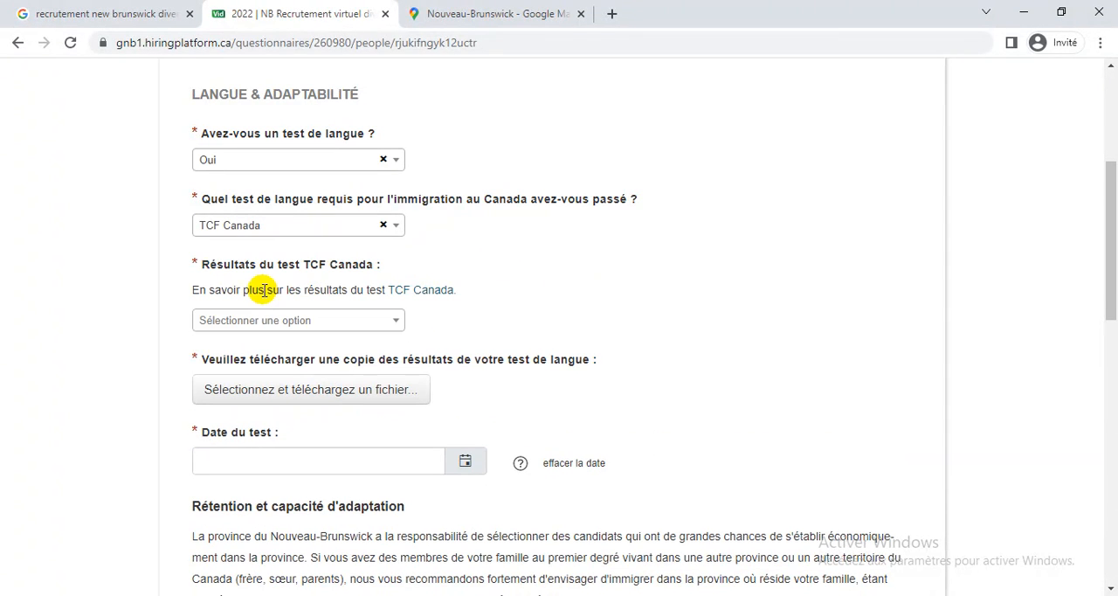
Open the linked TCF Canada results page and examine the score ranges for each French level.
{"action": "left_click", "coordinate": [332, 322]}
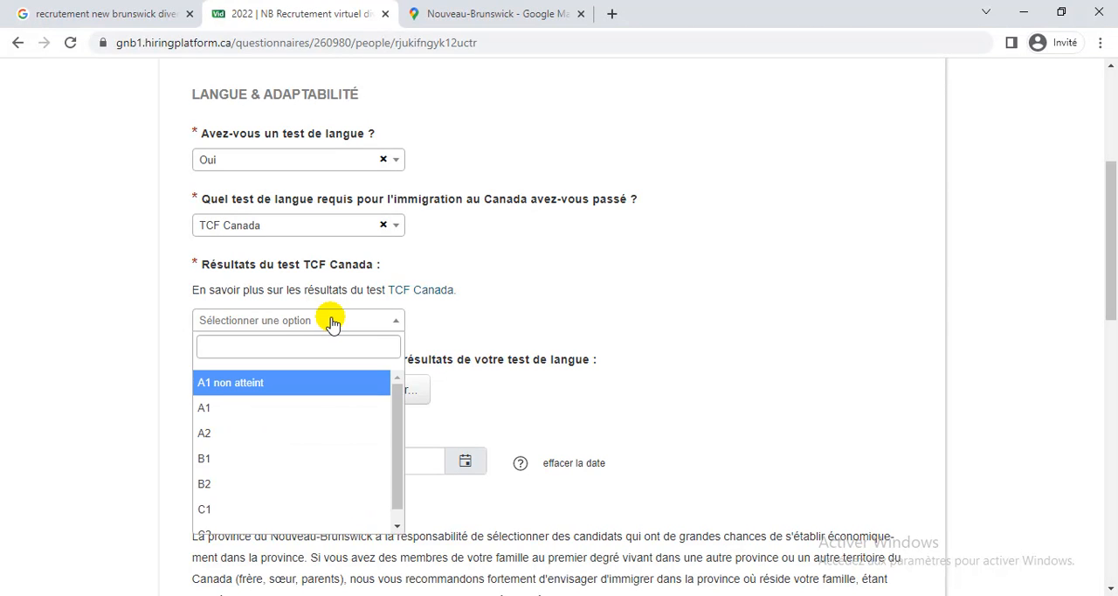
{"action": "left_click_drag", "start_coordinate": [488, 297], "coordinate": [441, 297]}
{"action": "left_click", "coordinate": [439, 293]}
{"action": "right_click", "coordinate": [439, 295]}
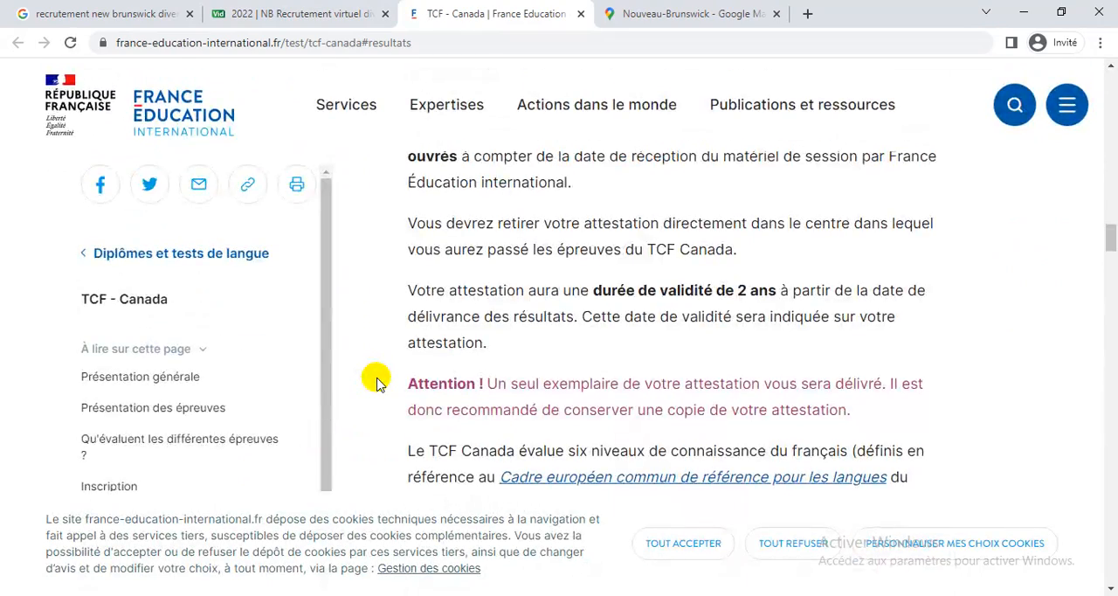
{"action": "scroll", "coordinate": [376, 377], "scroll_direction": "down", "scroll_amount": 3}
{"action": "scroll", "coordinate": [377, 382], "scroll_direction": "down", "scroll_amount": 1}
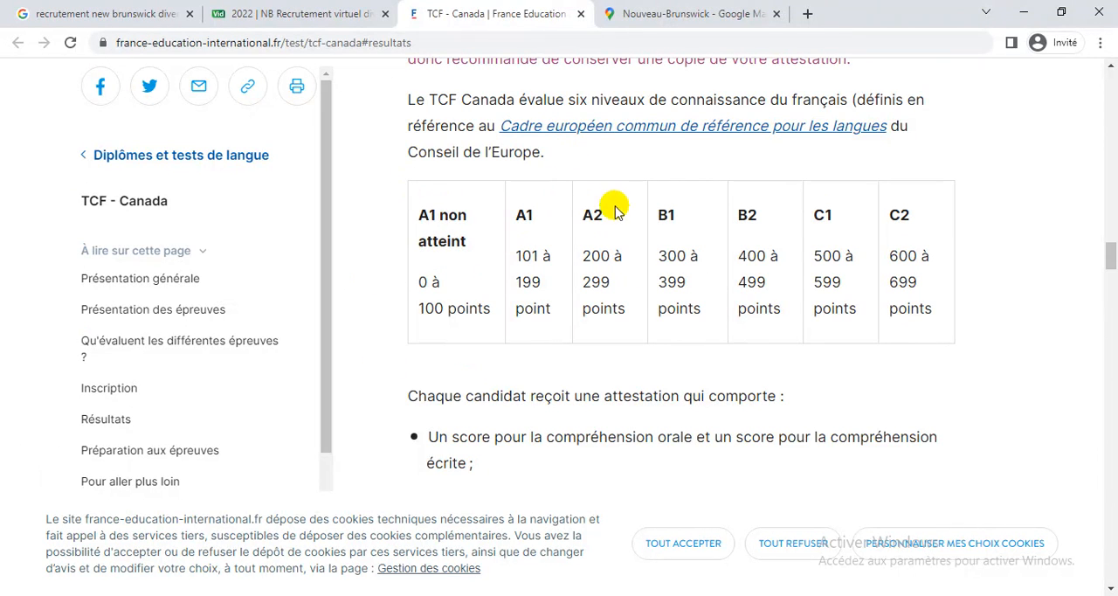
{"action": "scroll", "coordinate": [1020, 348], "scroll_direction": "down", "scroll_amount": 3}
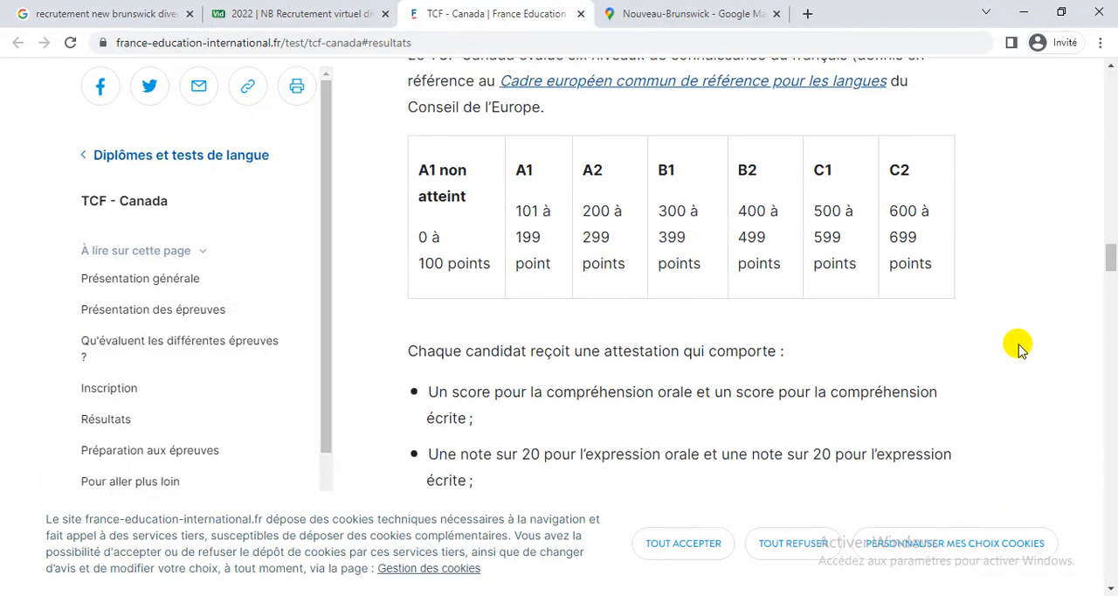
{"action": "scroll", "coordinate": [1020, 348], "scroll_direction": "down", "scroll_amount": 1}
{"action": "scroll", "coordinate": [1020, 348], "scroll_direction": "up", "scroll_amount": 1}
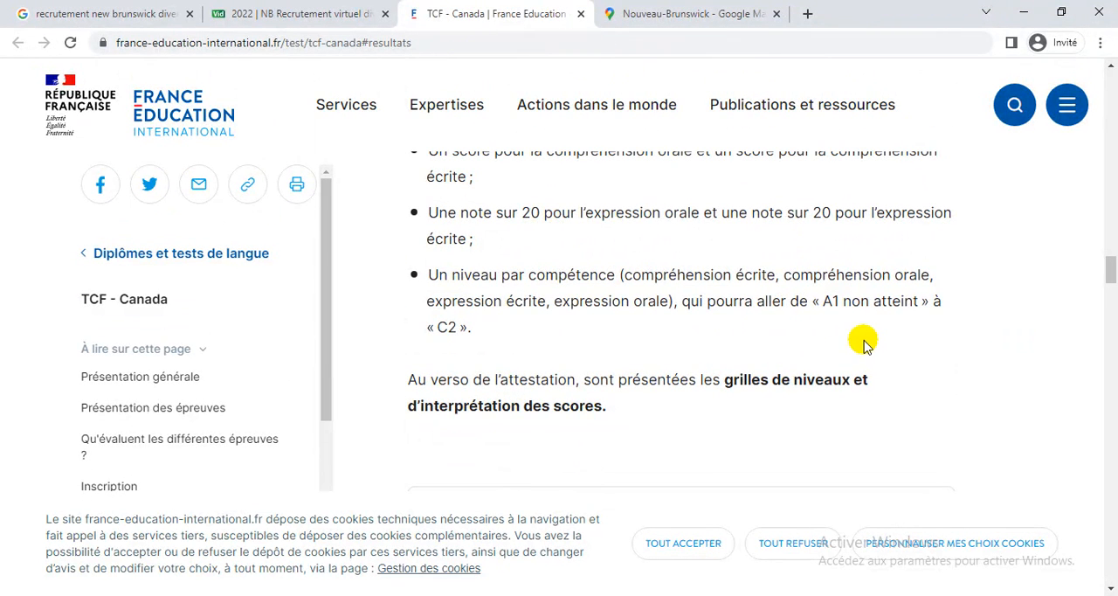
{"action": "scroll", "coordinate": [840, 432], "scroll_direction": "down", "scroll_amount": 3}
{"action": "scroll", "coordinate": [841, 434], "scroll_direction": "up", "scroll_amount": 5}
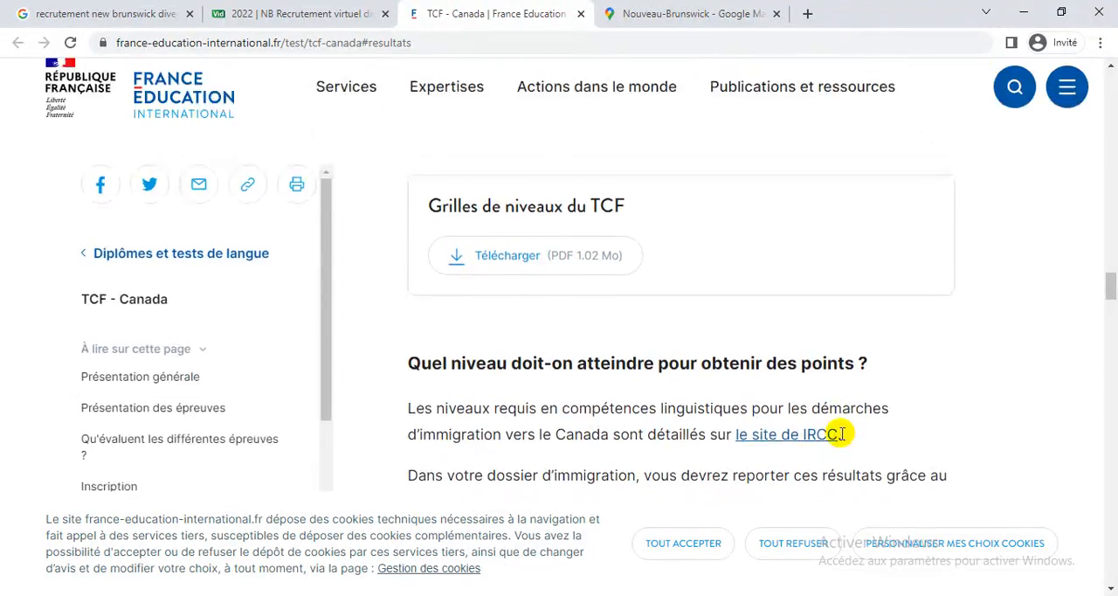
{"action": "scroll", "coordinate": [840, 435], "scroll_direction": "up", "scroll_amount": 3}
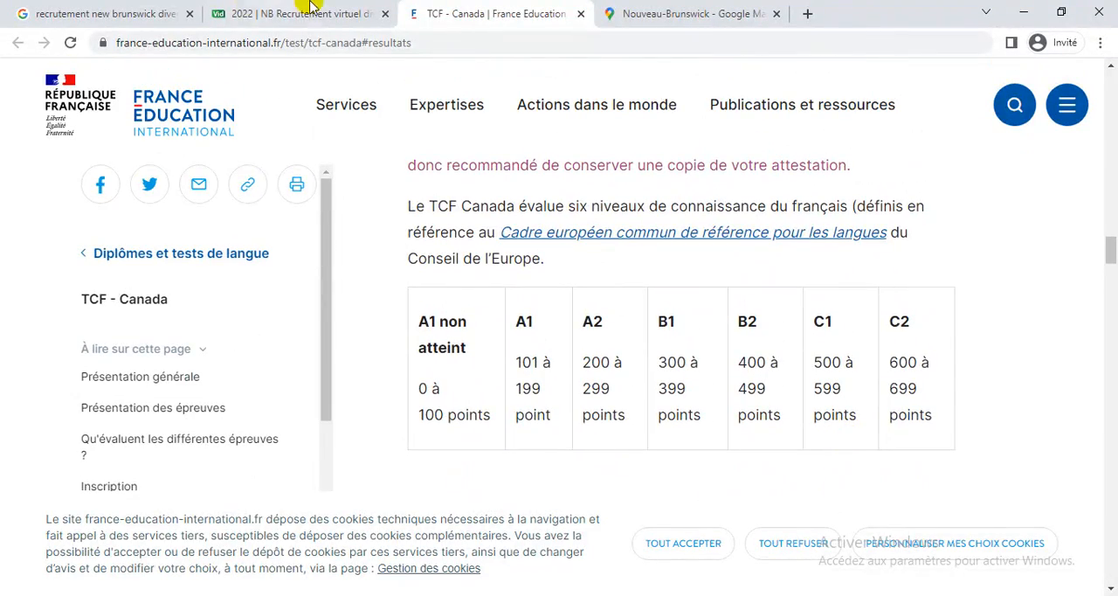
Back in the questionnaire, set the TCF Canada result to C1 and upload TCF_CANADA.pdf as the copy of the test results.
{"action": "left_click", "coordinate": [249, 11]}
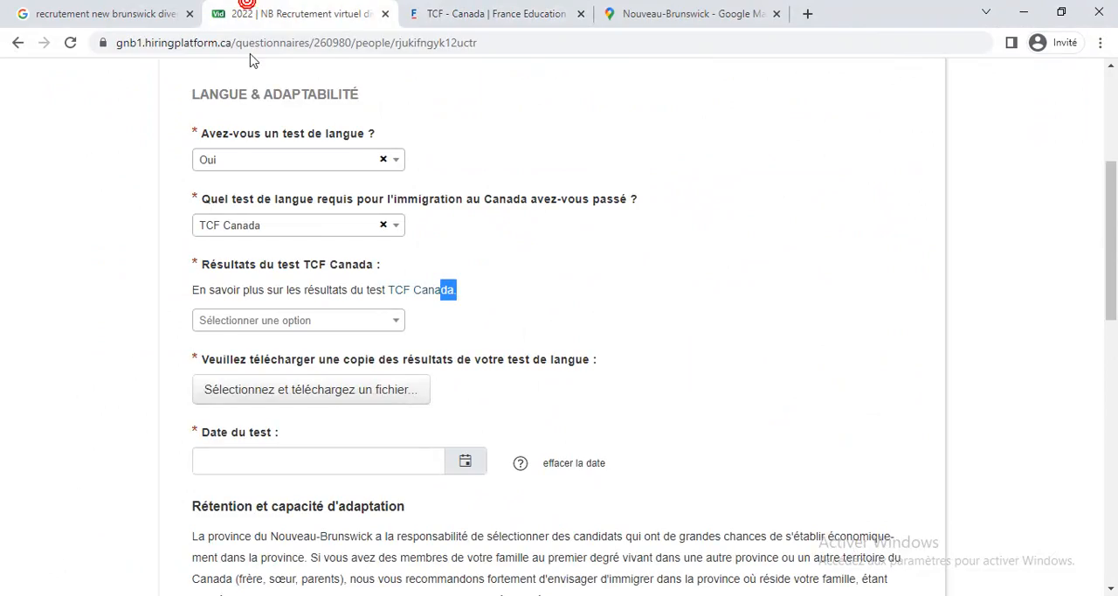
{"action": "left_click", "coordinate": [363, 321]}
{"action": "scroll", "coordinate": [352, 489], "scroll_direction": "down", "scroll_amount": 1}
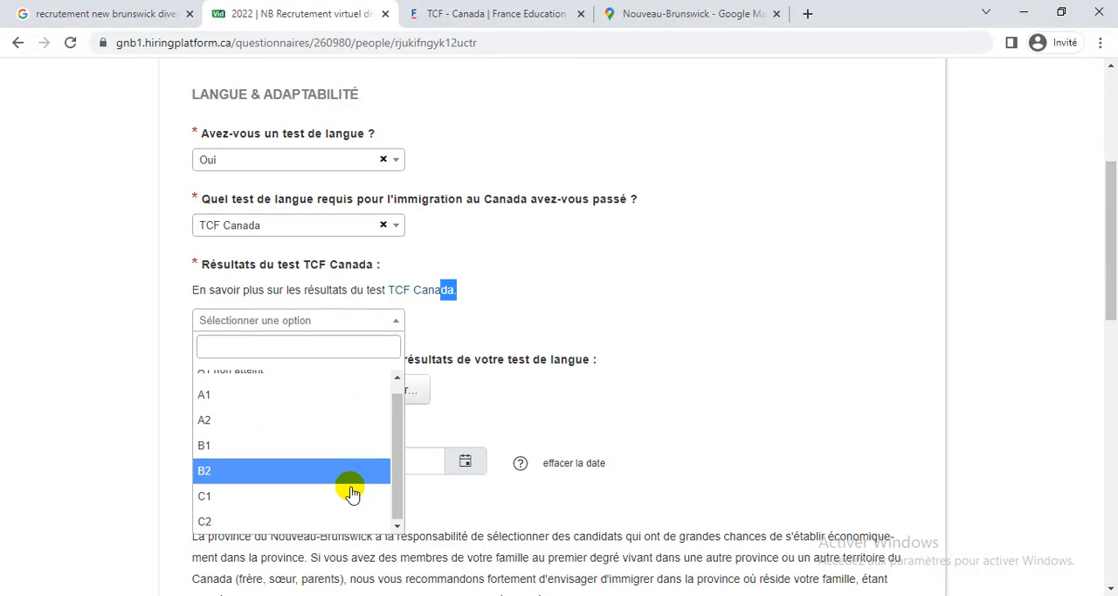
{"action": "left_click", "coordinate": [270, 495]}
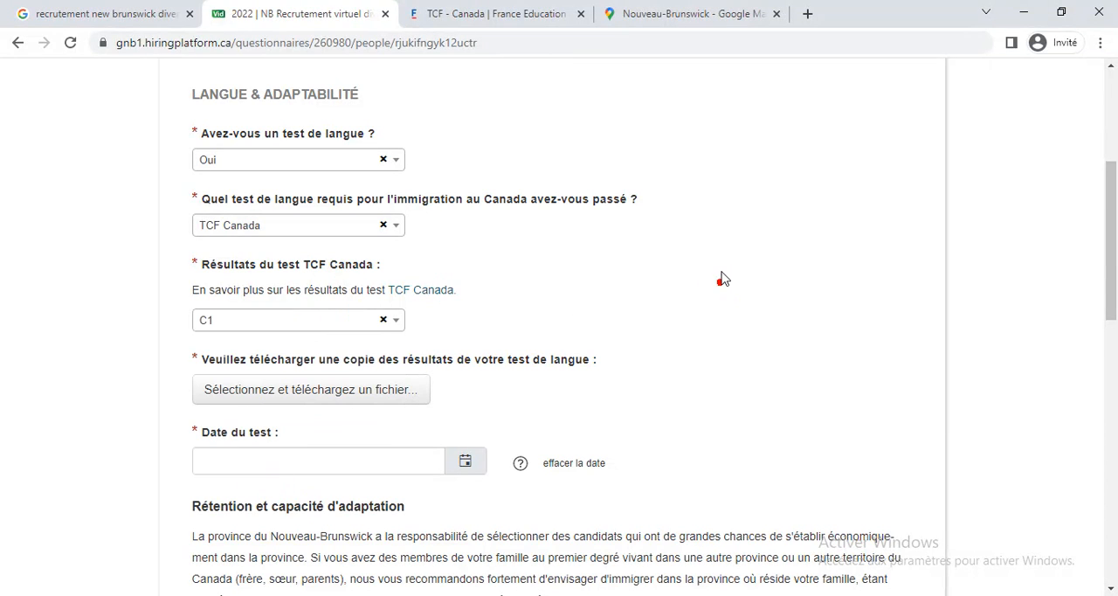
{"action": "scroll", "coordinate": [722, 273], "scroll_direction": "down", "scroll_amount": 2}
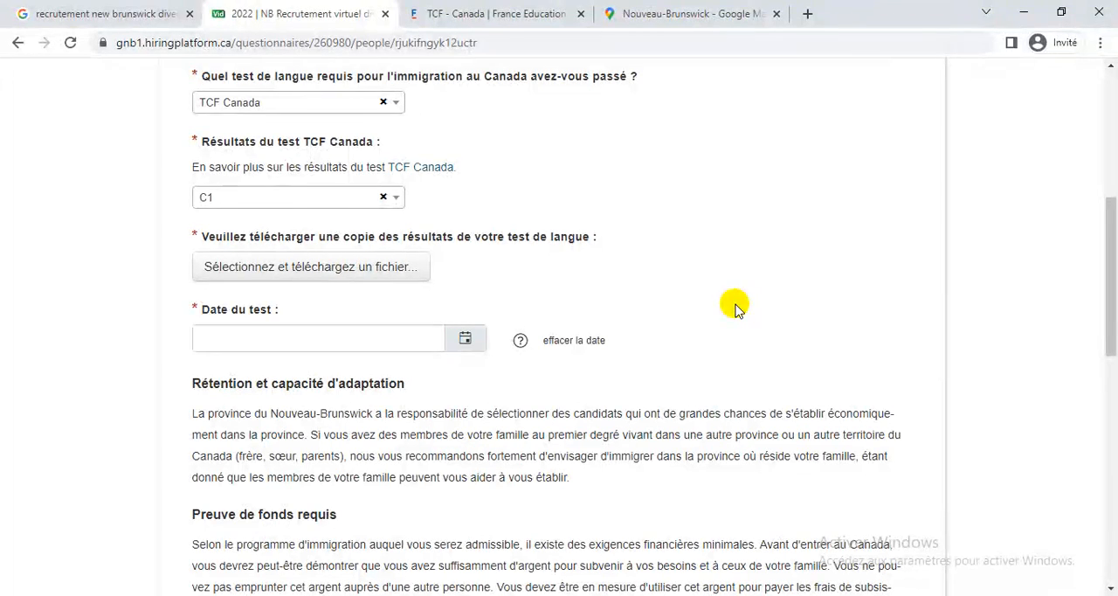
{"action": "left_click", "coordinate": [382, 270]}
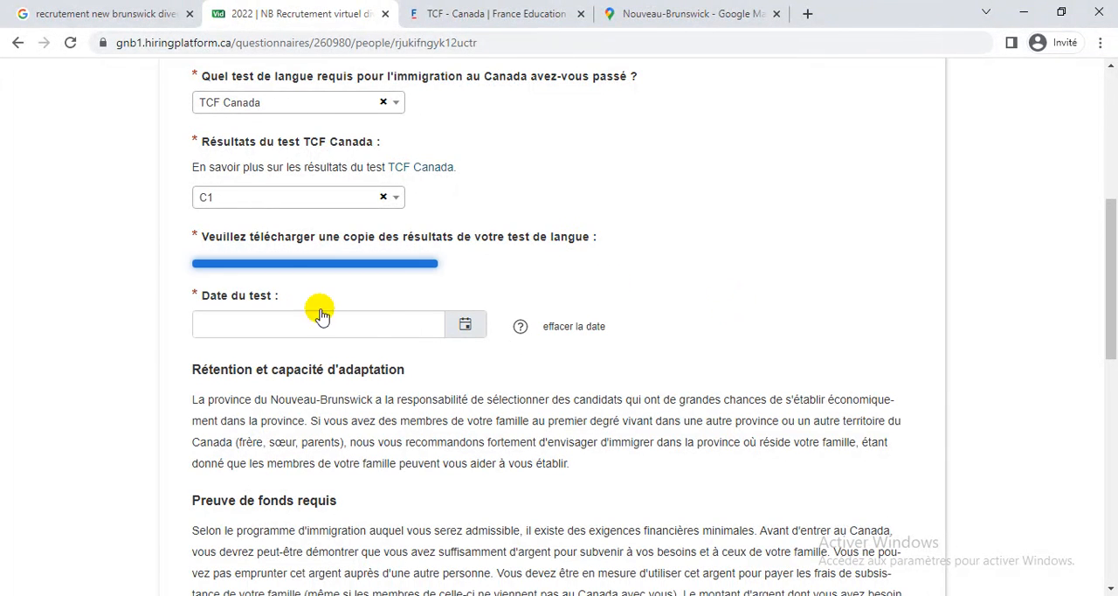
Set the language test date to 21 juillet 2021.
{"action": "left_click", "coordinate": [466, 390]}
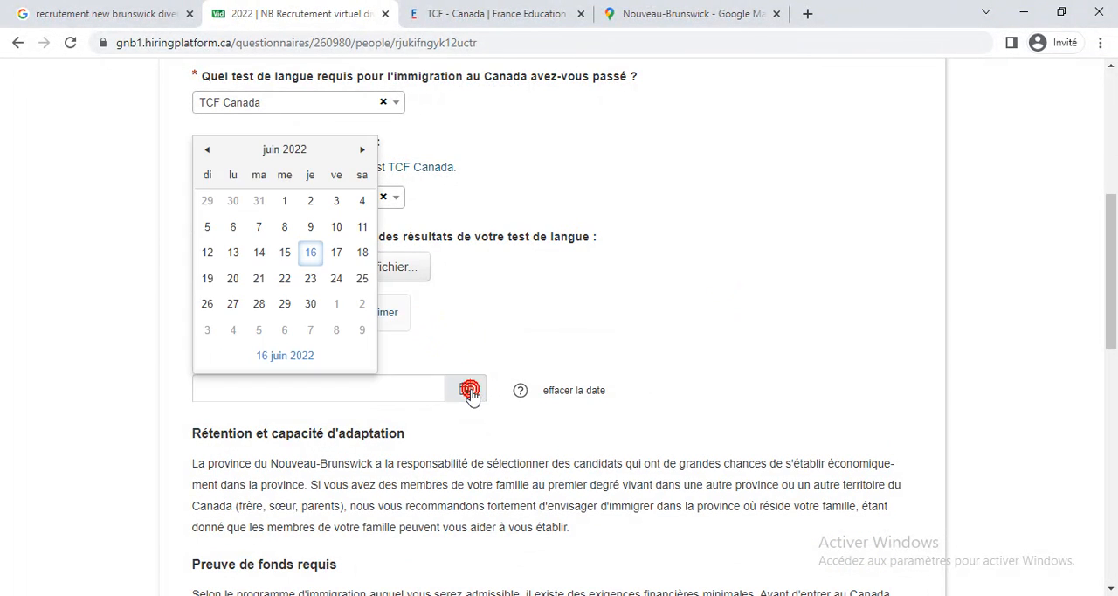
{"action": "left_click", "coordinate": [268, 159]}
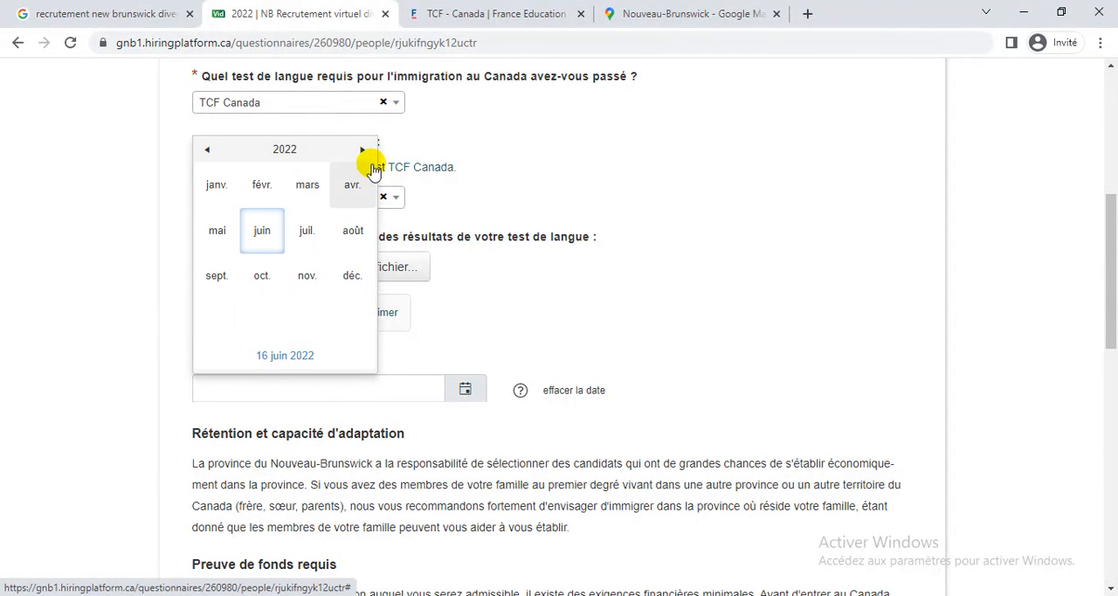
{"action": "left_click", "coordinate": [208, 150]}
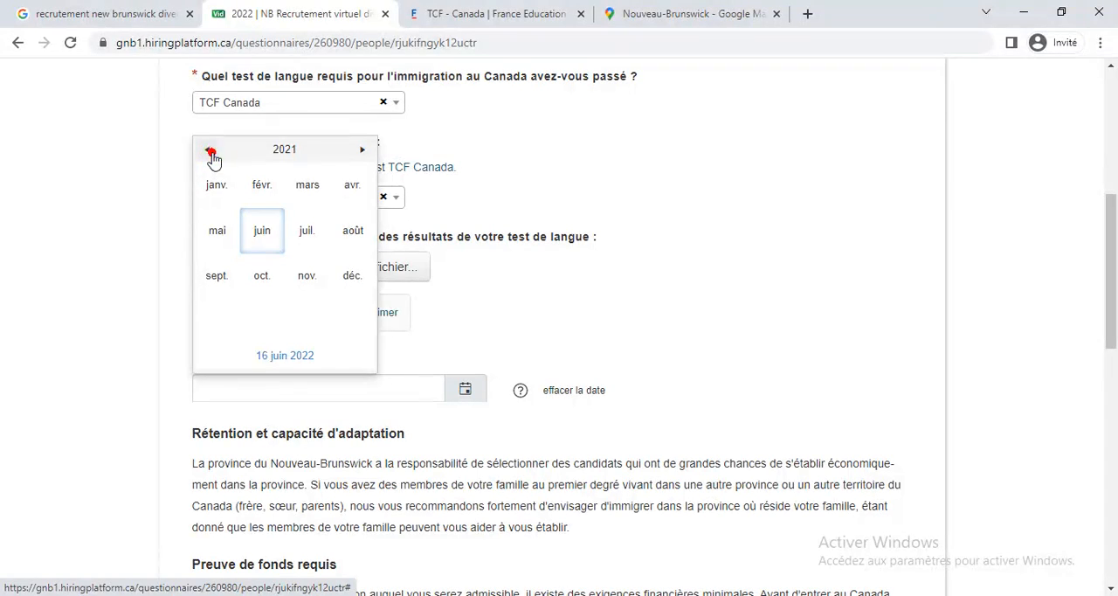
{"action": "left_click", "coordinate": [308, 234]}
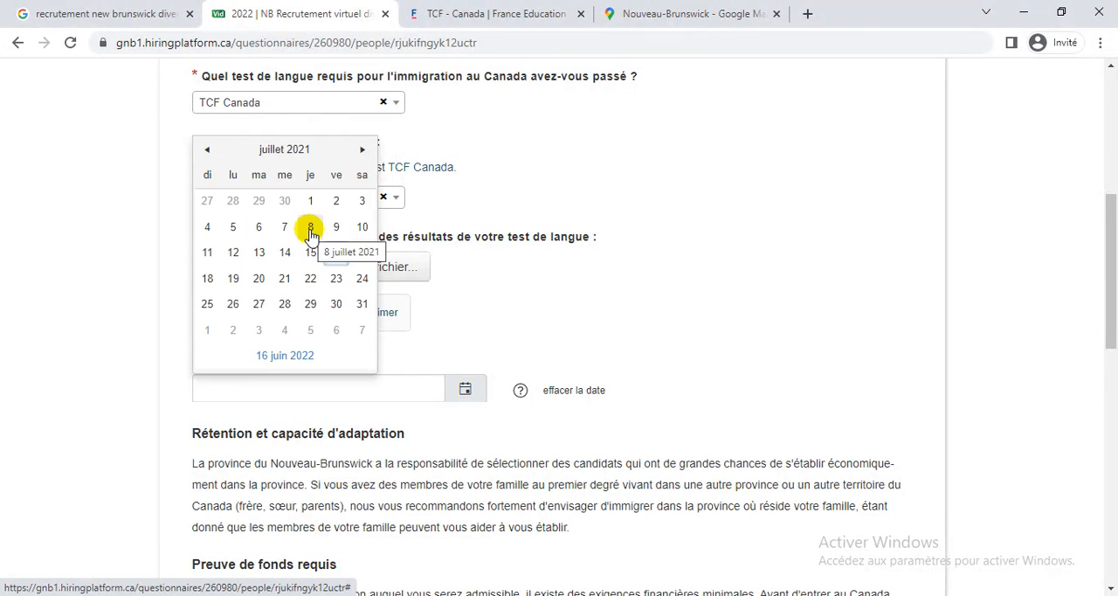
{"action": "left_click", "coordinate": [285, 279]}
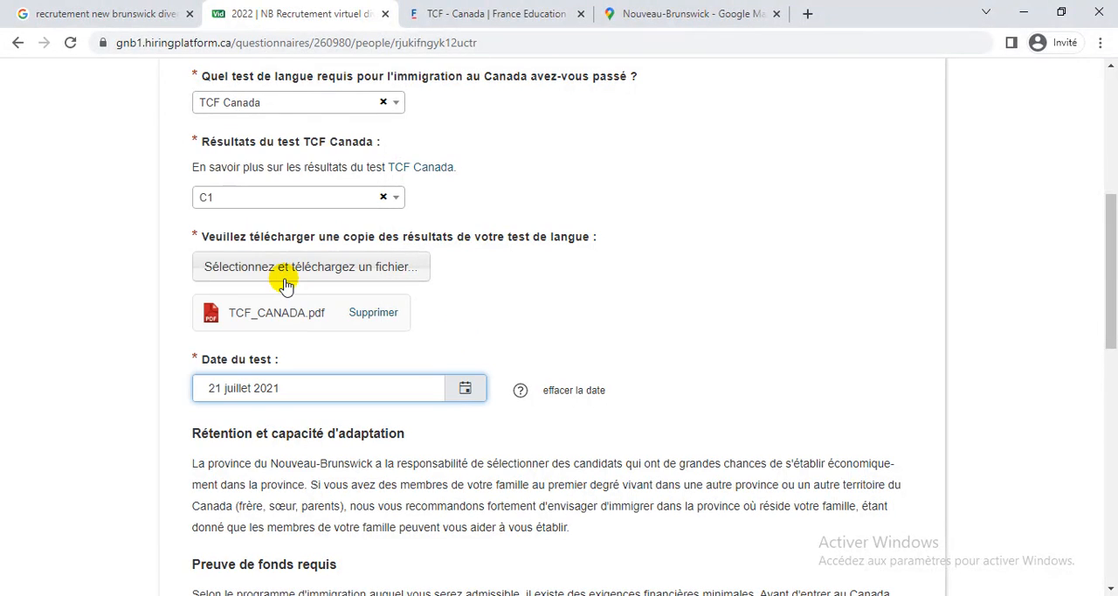
Declare transferable funds of $20,000 to $25,000 dollars canadiens and enter 35 as the age.
{"action": "scroll", "coordinate": [663, 359], "scroll_direction": "down", "scroll_amount": 3}
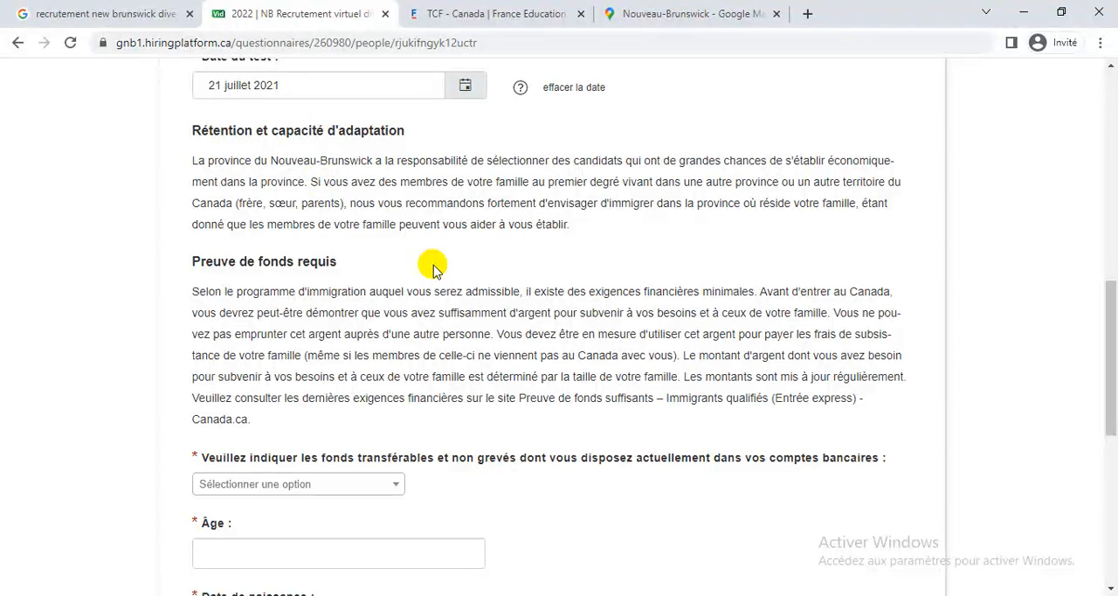
{"action": "scroll", "coordinate": [434, 269], "scroll_direction": "down", "scroll_amount": 1}
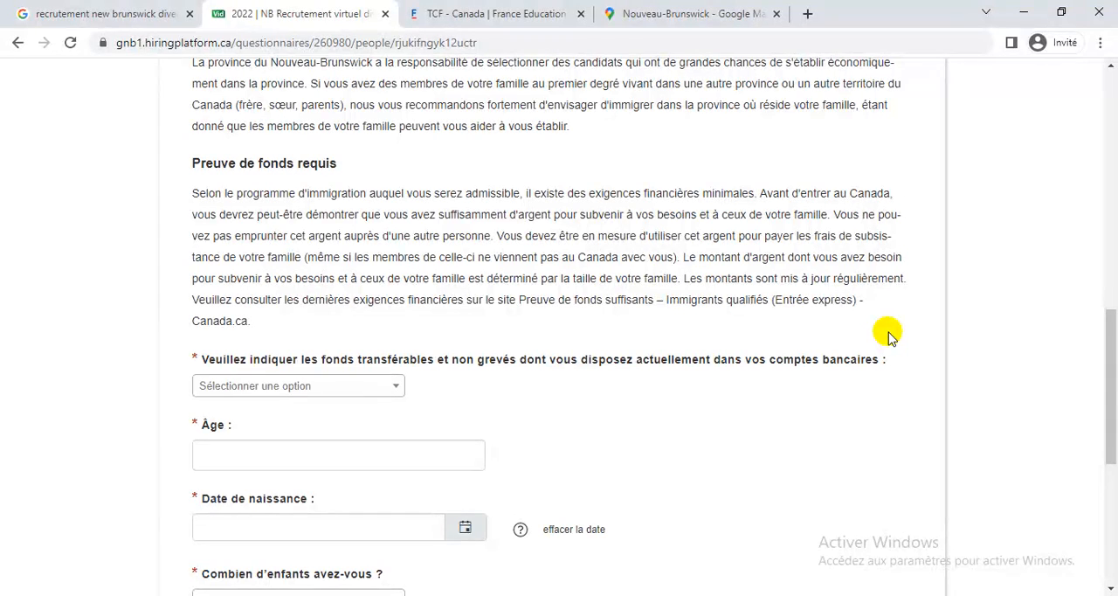
{"action": "scroll", "coordinate": [887, 336], "scroll_direction": "down", "scroll_amount": 2}
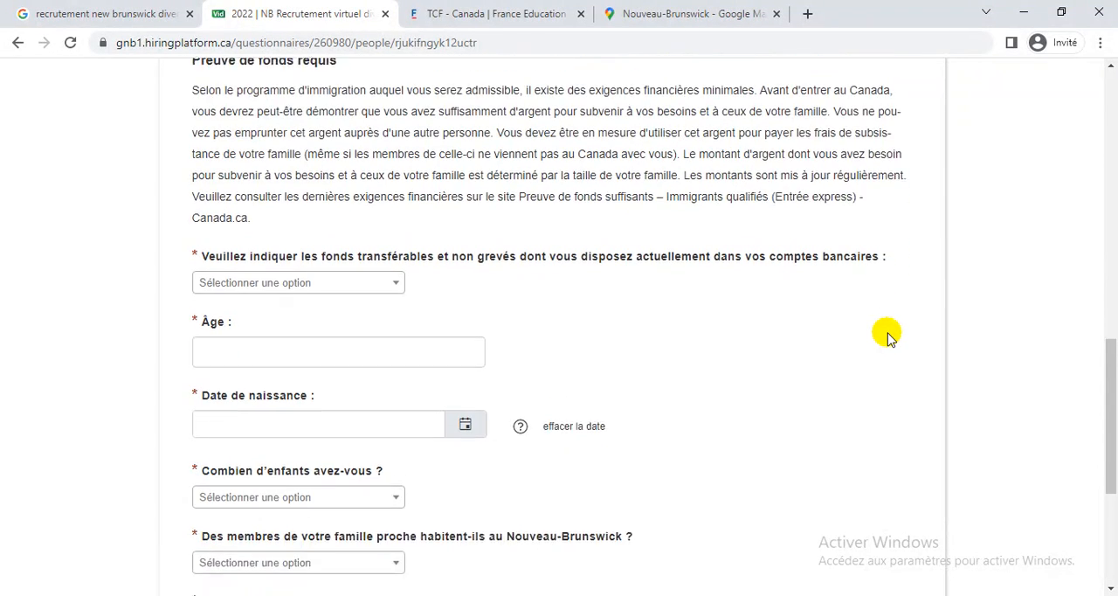
{"action": "left_click", "coordinate": [371, 244]}
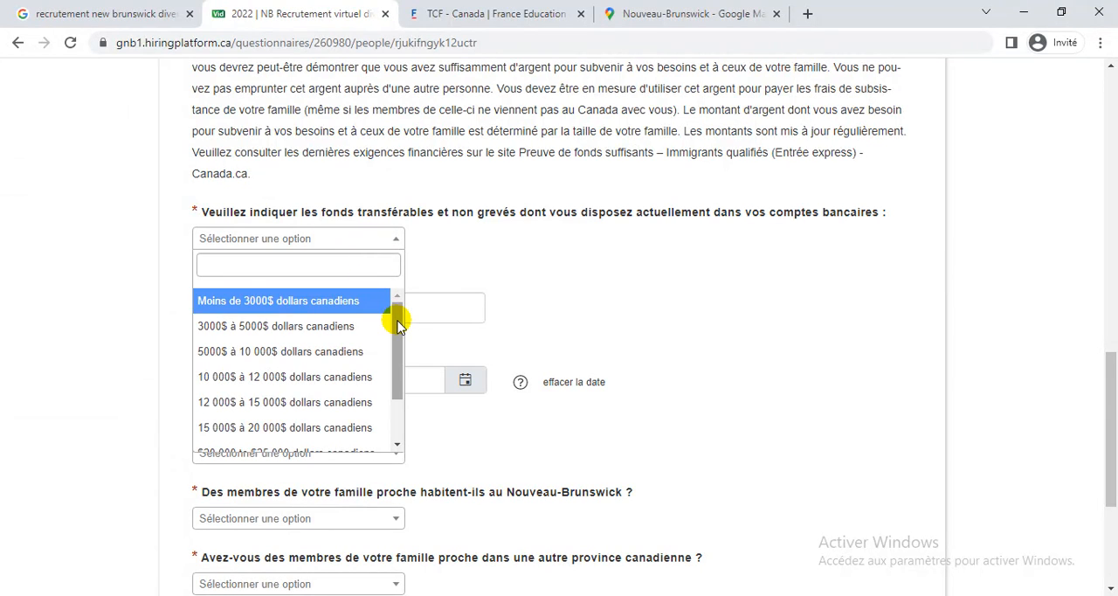
{"action": "left_click_drag", "start_coordinate": [398, 325], "coordinate": [398, 373]}
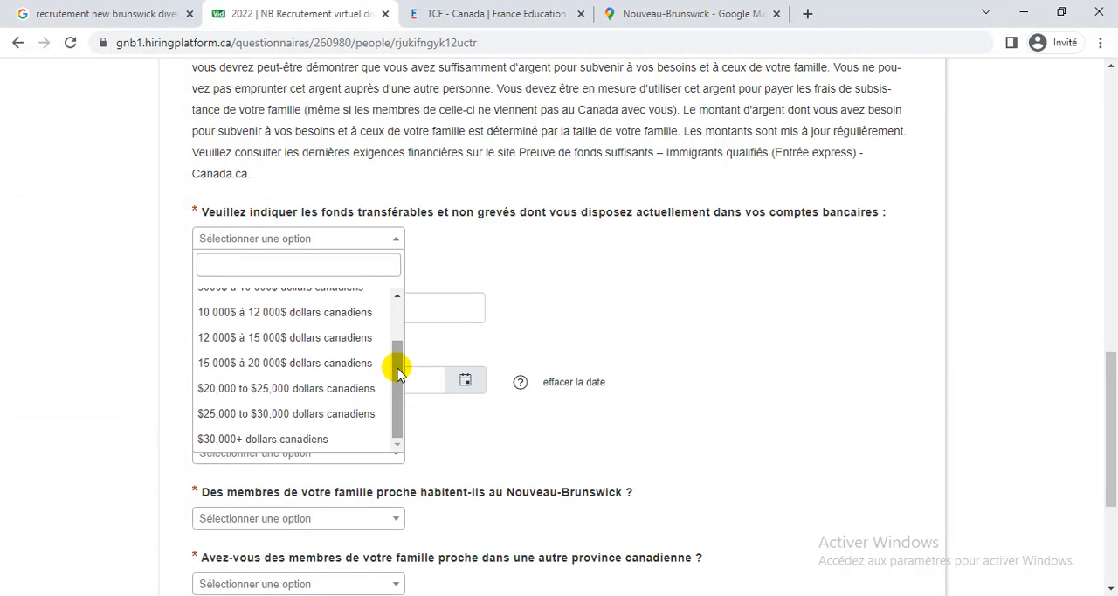
{"action": "left_click", "coordinate": [303, 390]}
{"action": "left_click", "coordinate": [419, 300]}
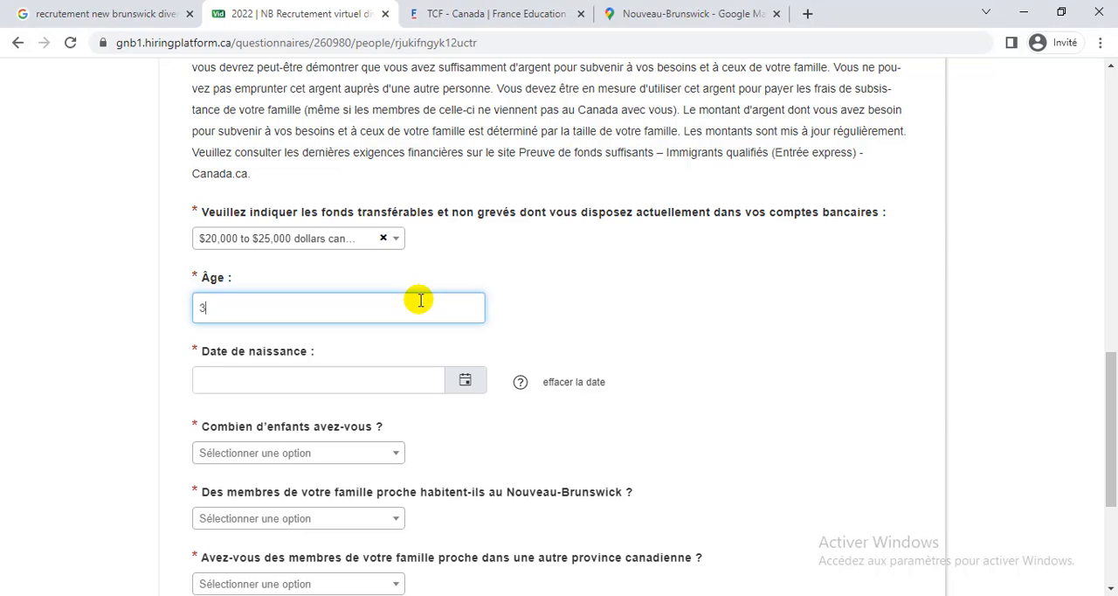
Fill in the candidate's date of birth by picking its year, month and day in the calendar.
{"action": "left_click", "coordinate": [462, 391]}
{"action": "left_click", "coordinate": [288, 146]}
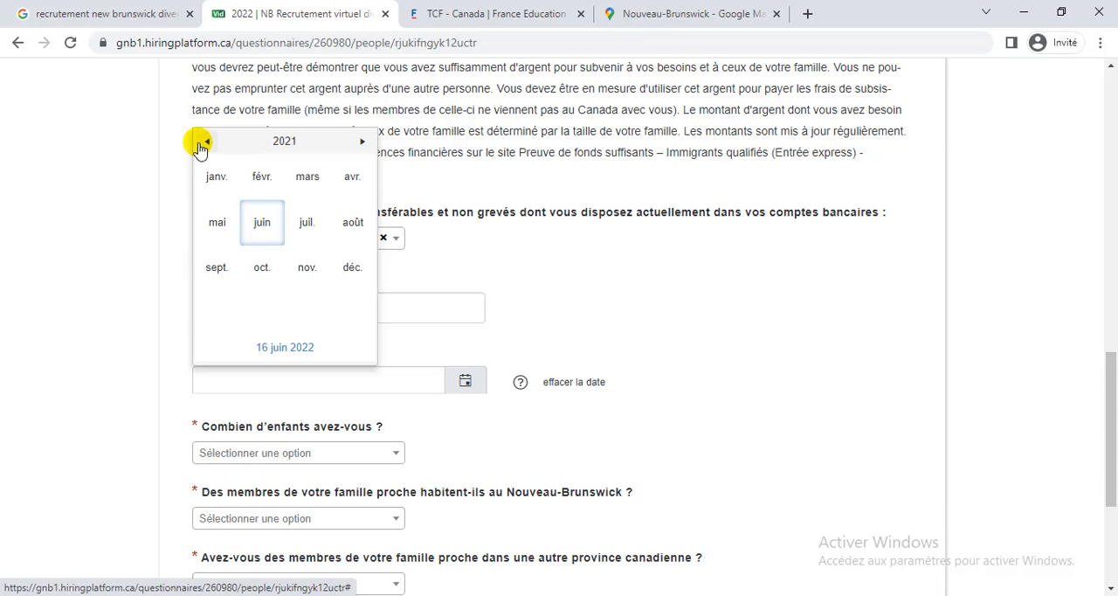
{"action": "left_click", "coordinate": [281, 142]}
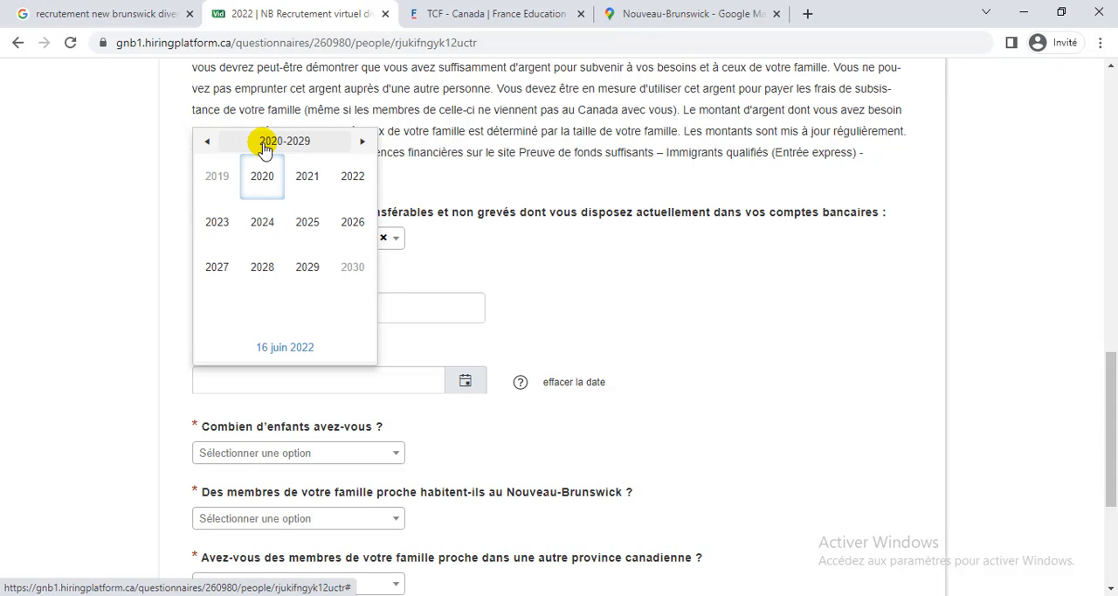
{"action": "left_click", "coordinate": [206, 141]}
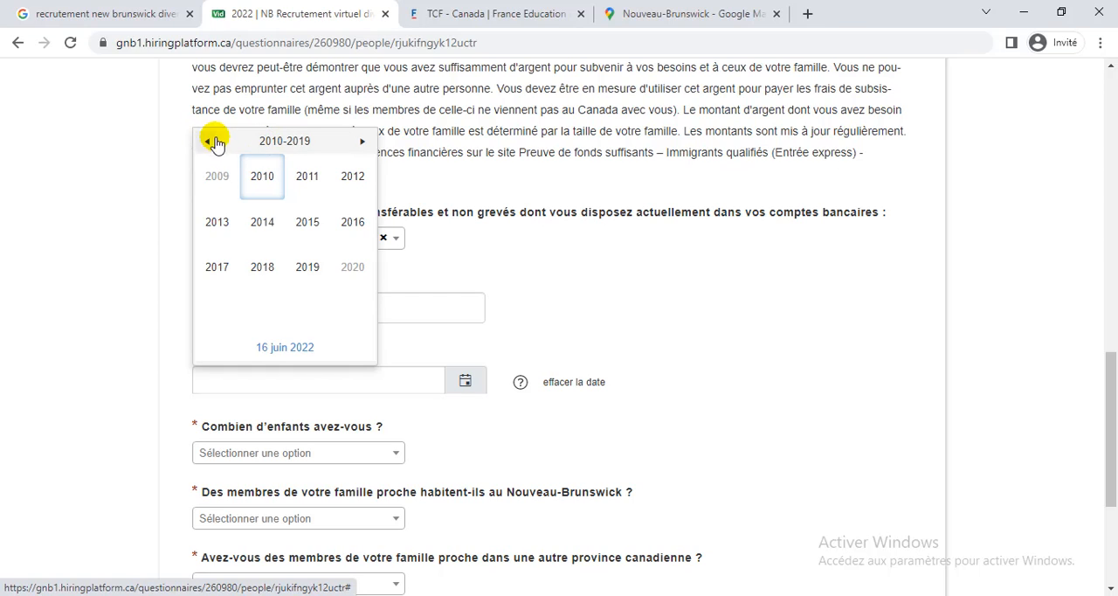
{"action": "left_click", "coordinate": [208, 141]}
{"action": "left_click", "coordinate": [208, 141]}
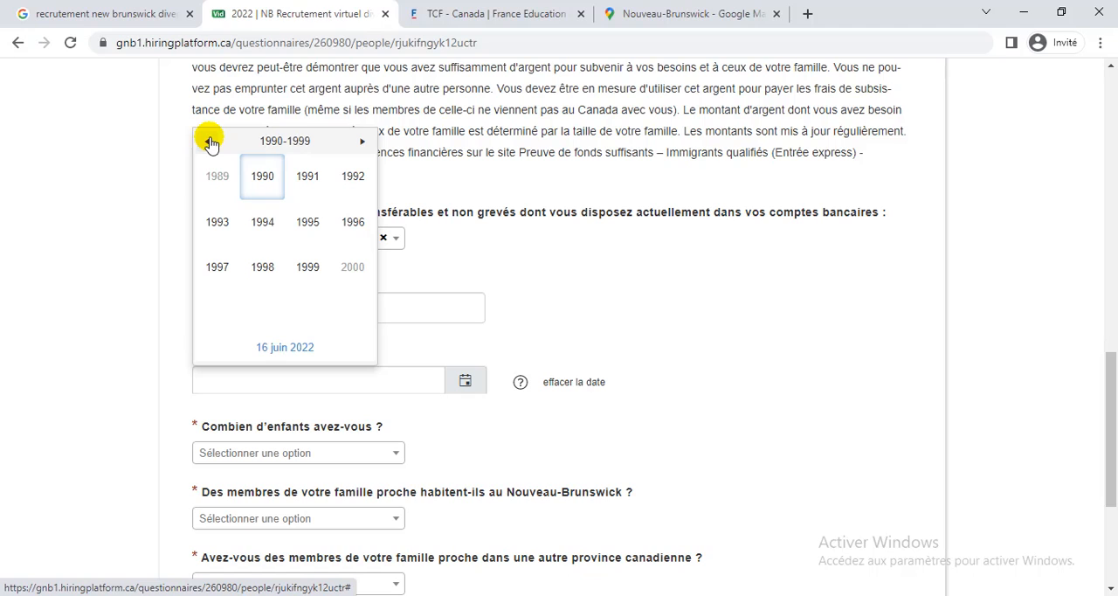
{"action": "left_click", "coordinate": [209, 140]}
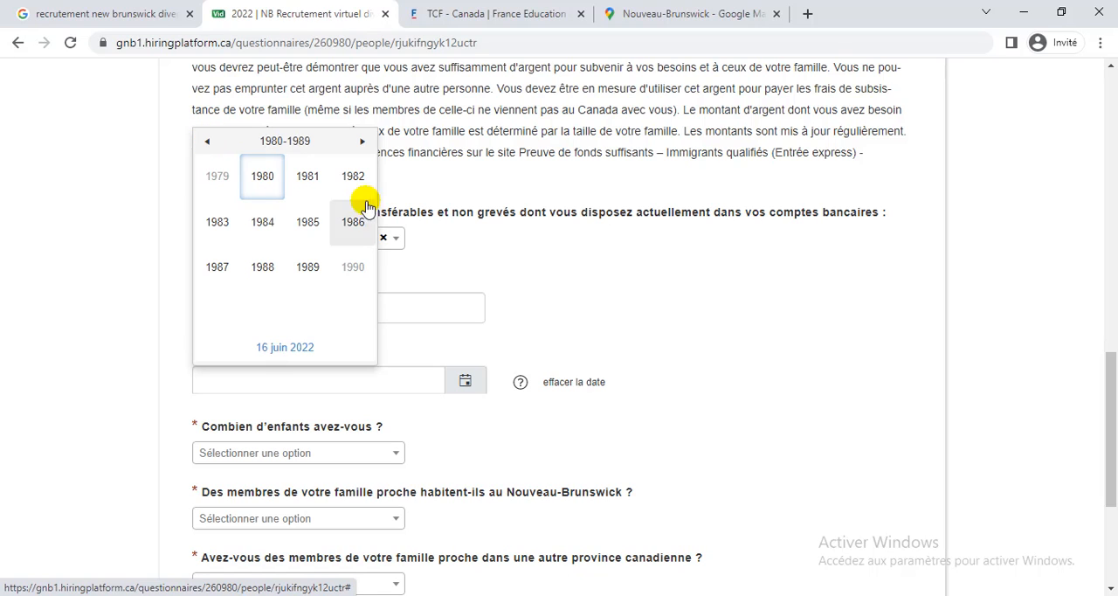
{"action": "left_click", "coordinate": [485, 382]}
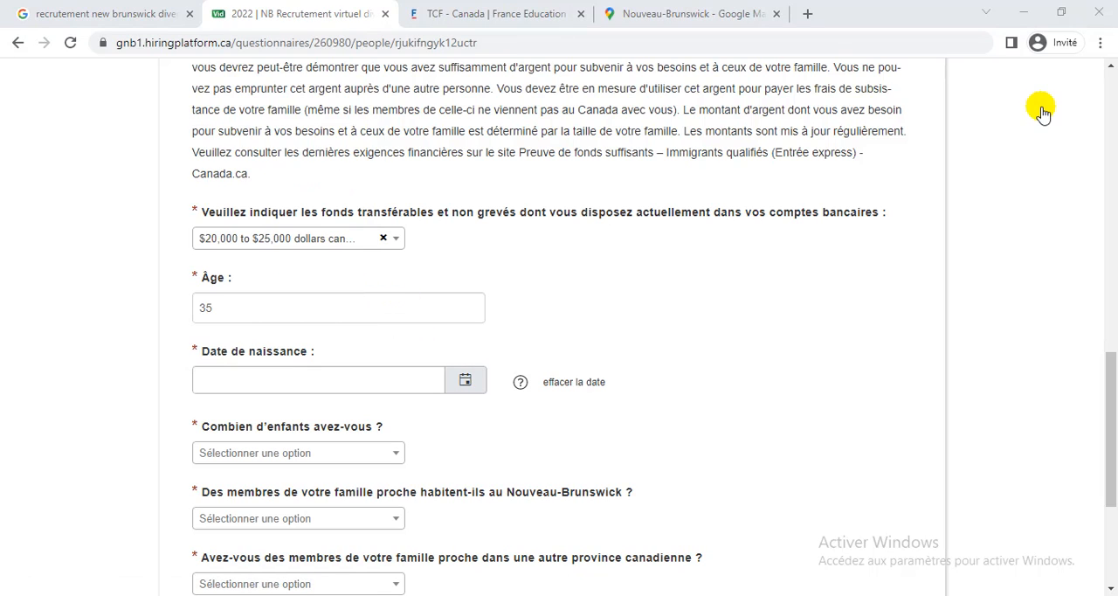
{"action": "left_click", "coordinate": [464, 381]}
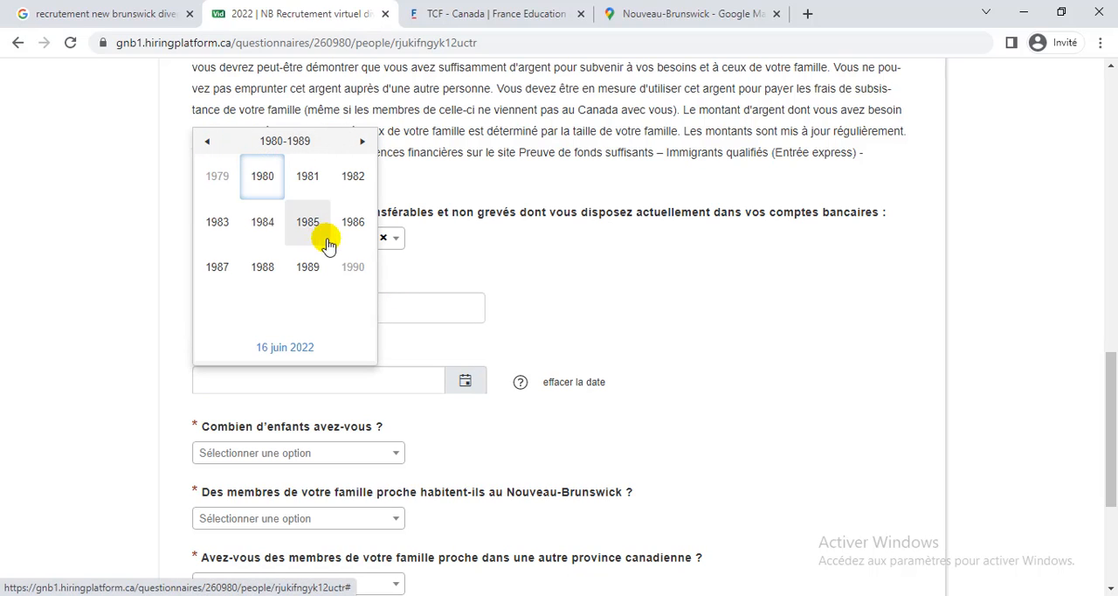
{"action": "left_click", "coordinate": [217, 268]}
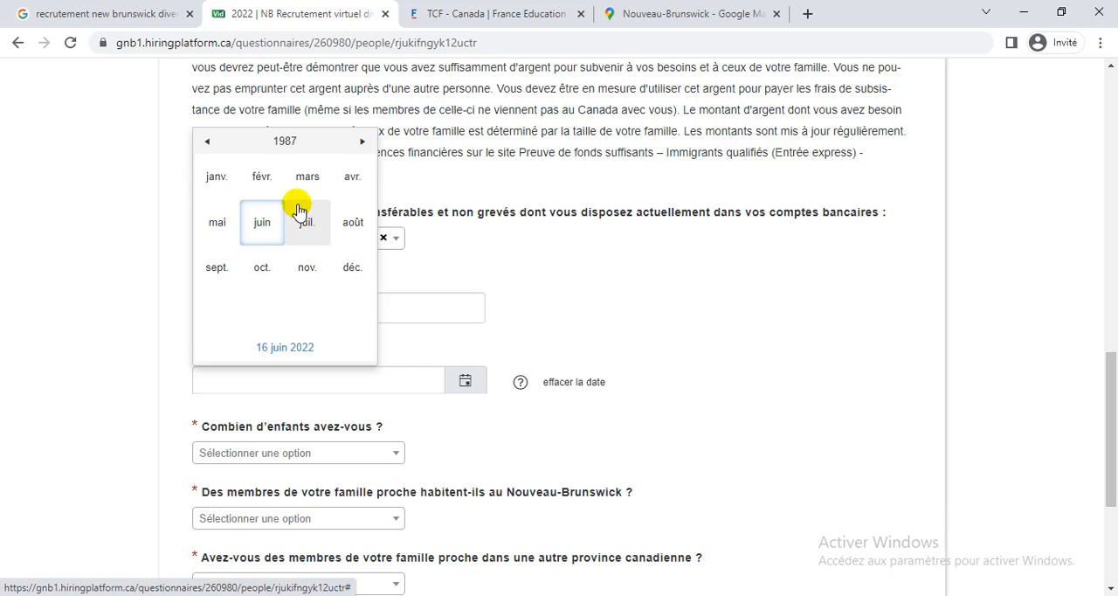
{"action": "left_click", "coordinate": [350, 178]}
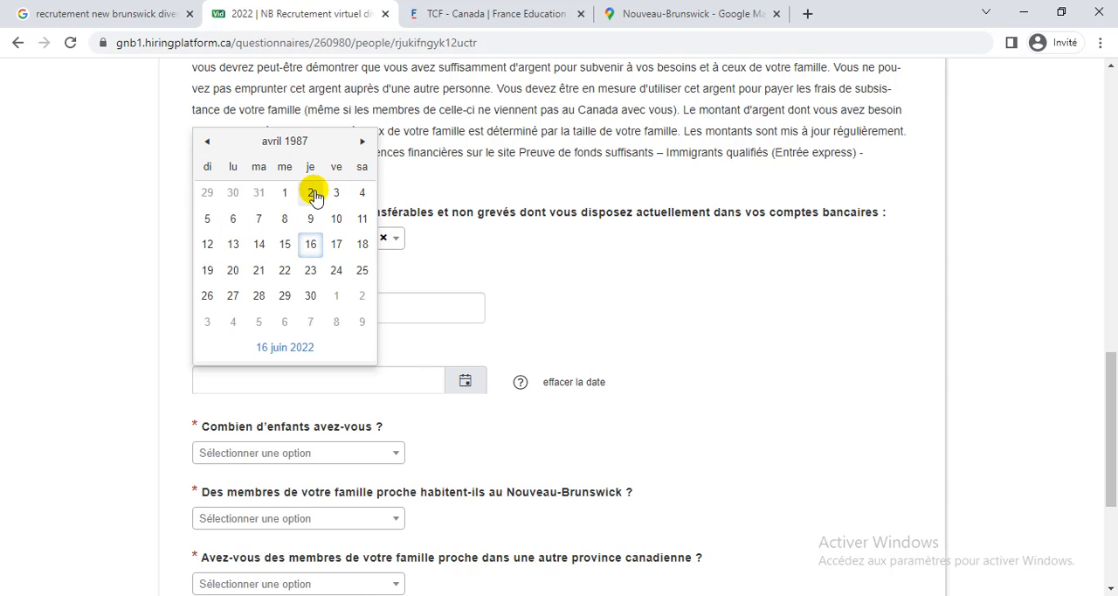
{"action": "left_click", "coordinate": [310, 192]}
Set the number of children to 1 and answer Non for close family in Nouveau-Brunswick and in another Canadian province.
{"action": "scroll", "coordinate": [699, 359], "scroll_direction": "down", "scroll_amount": 3}
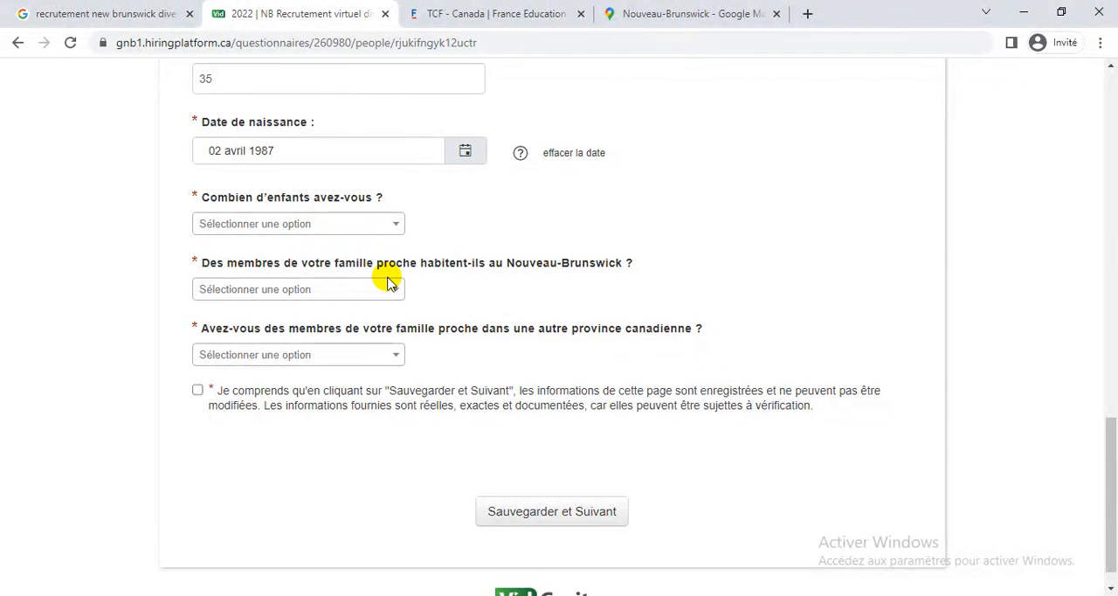
{"action": "left_click", "coordinate": [385, 234]}
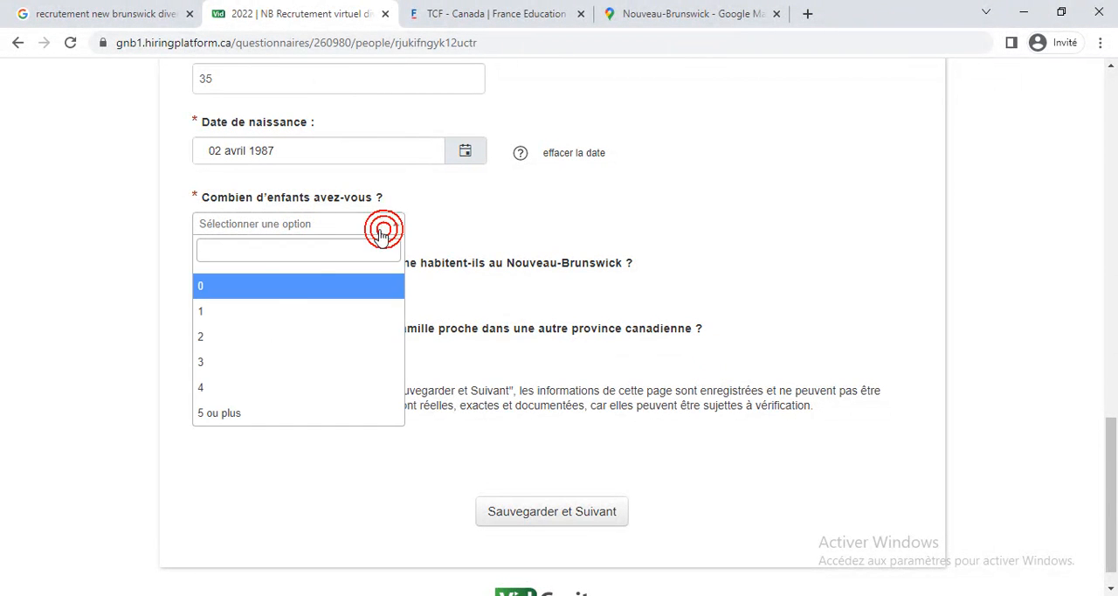
{"action": "left_click", "coordinate": [265, 309]}
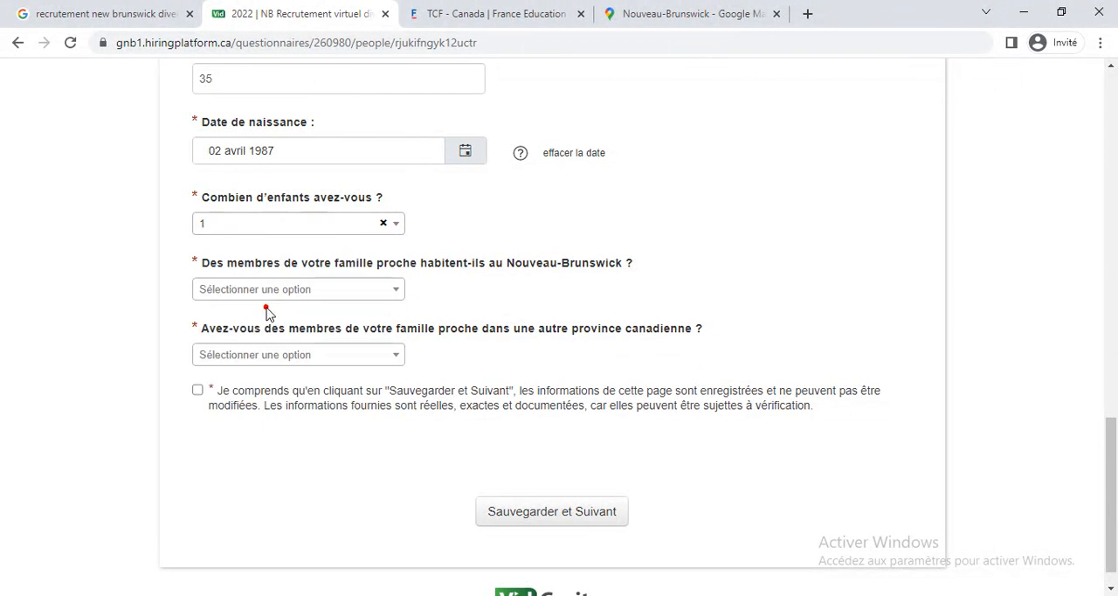
{"action": "left_click", "coordinate": [336, 291]}
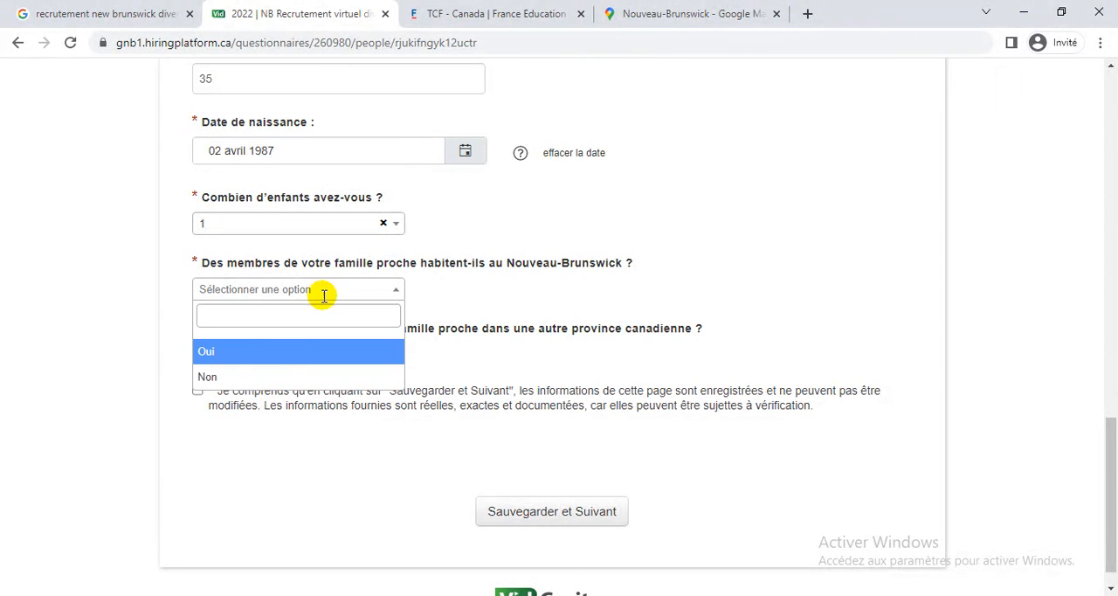
{"action": "left_click", "coordinate": [271, 378]}
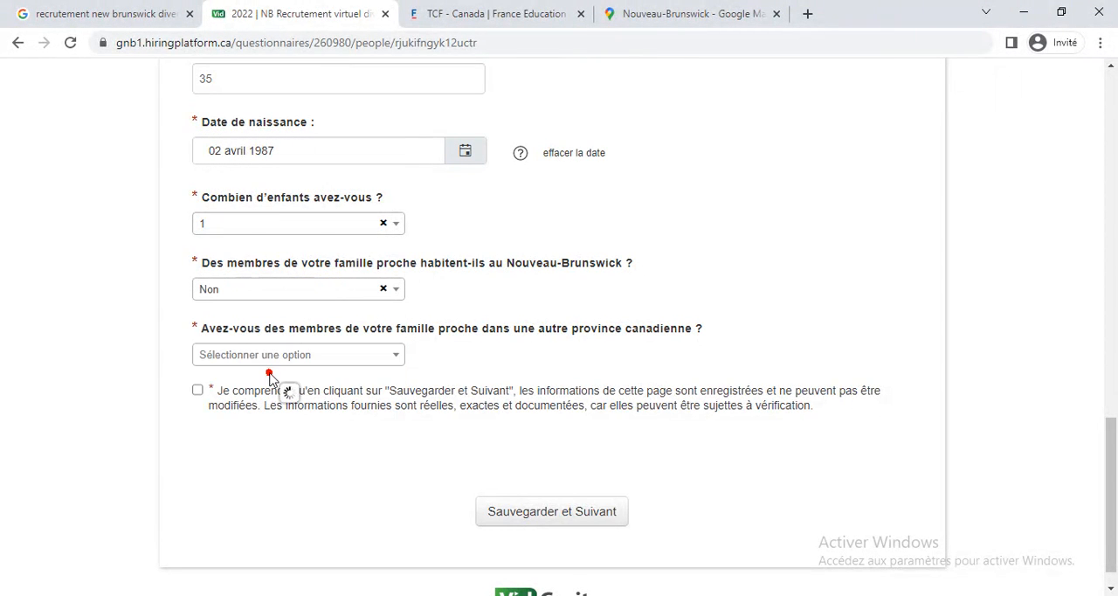
{"action": "left_click", "coordinate": [385, 359]}
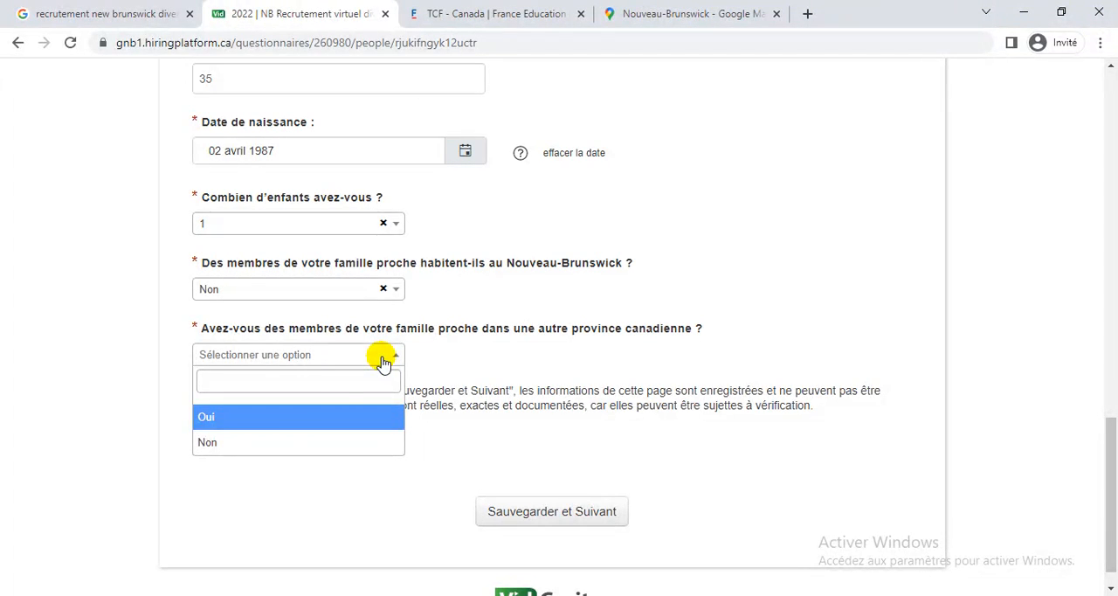
{"action": "left_click", "coordinate": [261, 448]}
Accept the declaration that the page's information is accurate and final, and save to continue to page 4.
{"action": "left_click_drag", "start_coordinate": [258, 407], "coordinate": [201, 398]}
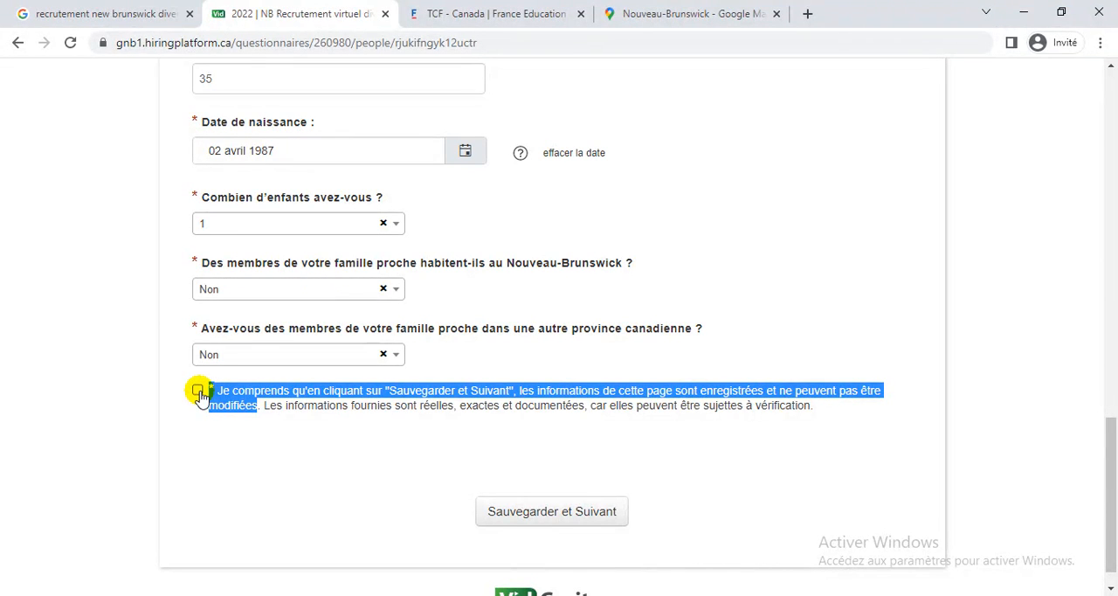
{"action": "left_click", "coordinate": [197, 391]}
{"action": "left_click", "coordinate": [587, 513]}
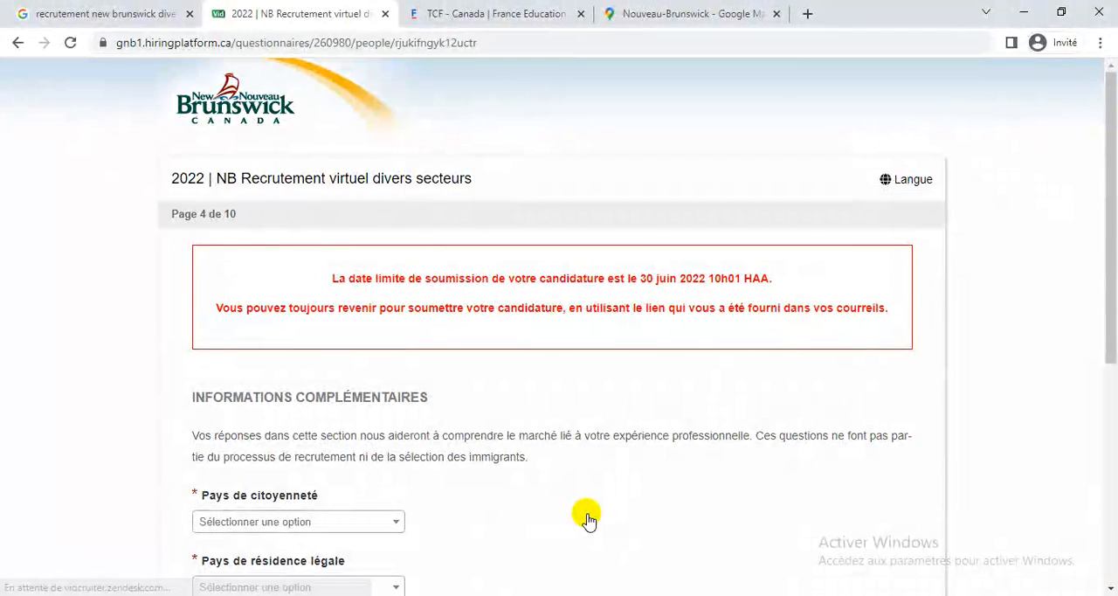
Set both the country of citizenship and the country of legal residence to Algérie, and enter ORAN as the current location.
{"action": "scroll", "coordinate": [587, 517], "scroll_direction": "down", "scroll_amount": 3}
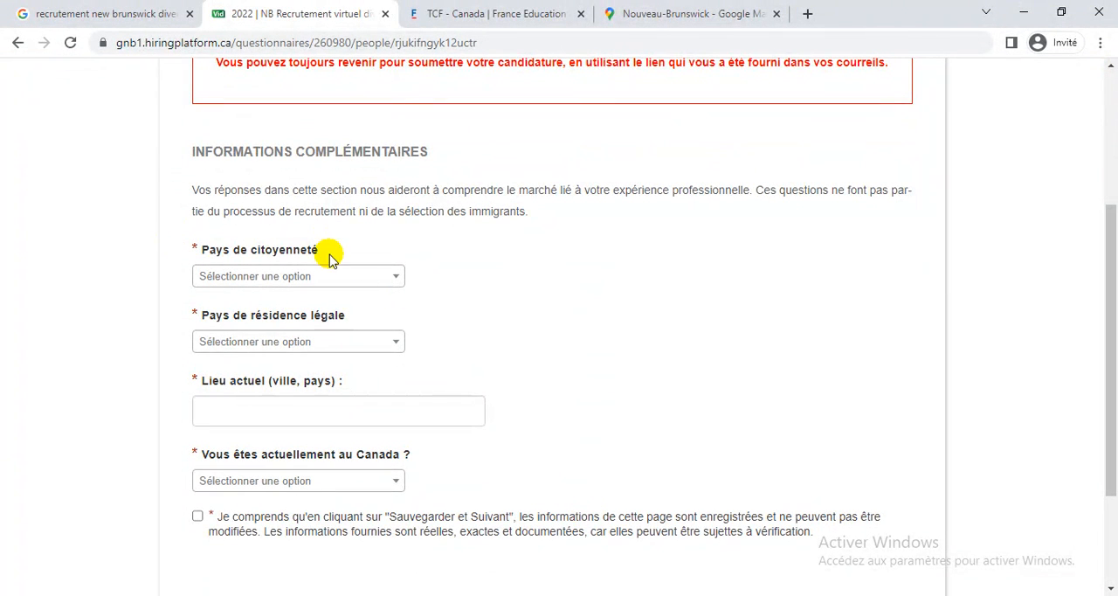
{"action": "left_click", "coordinate": [398, 278]}
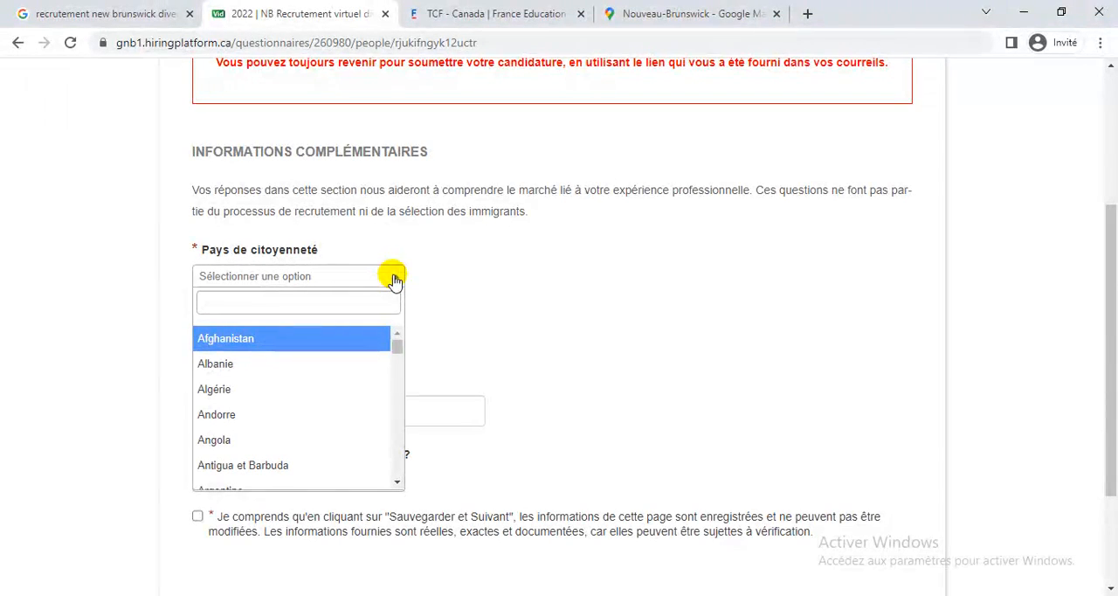
{"action": "left_click", "coordinate": [321, 391]}
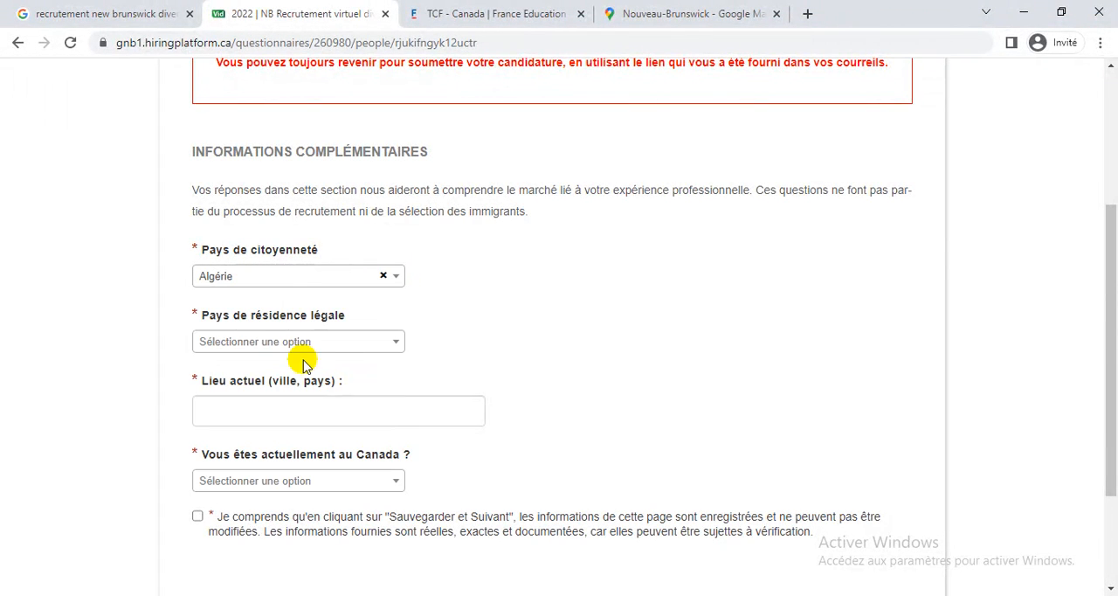
{"action": "left_click", "coordinate": [398, 343]}
{"action": "left_click", "coordinate": [270, 452]}
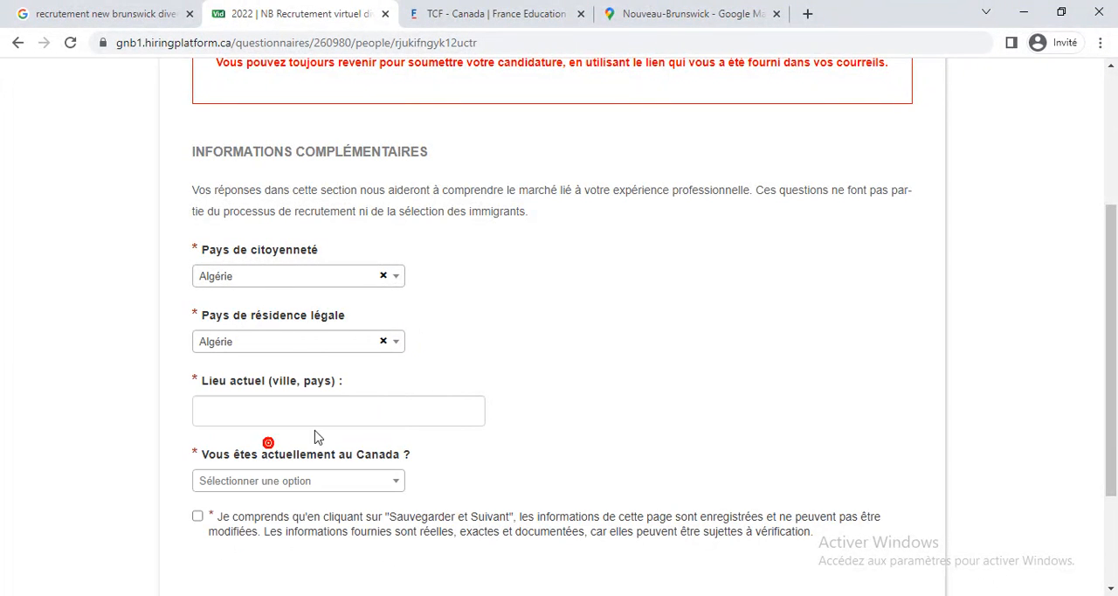
{"action": "scroll", "coordinate": [612, 404], "scroll_direction": "down", "scroll_amount": 2}
{"action": "left_click", "coordinate": [355, 257]}
{"action": "type", "text": "ORAN"}
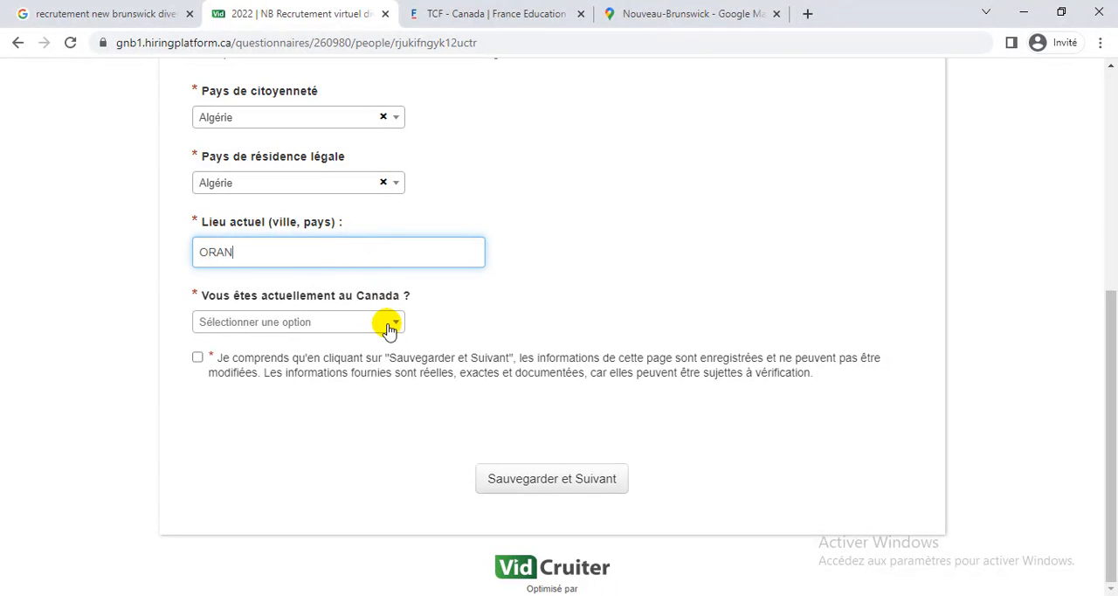
Answer Non to currently being in Canada, then accept the declaration and save the supplementary information page.
{"action": "left_click", "coordinate": [387, 325]}
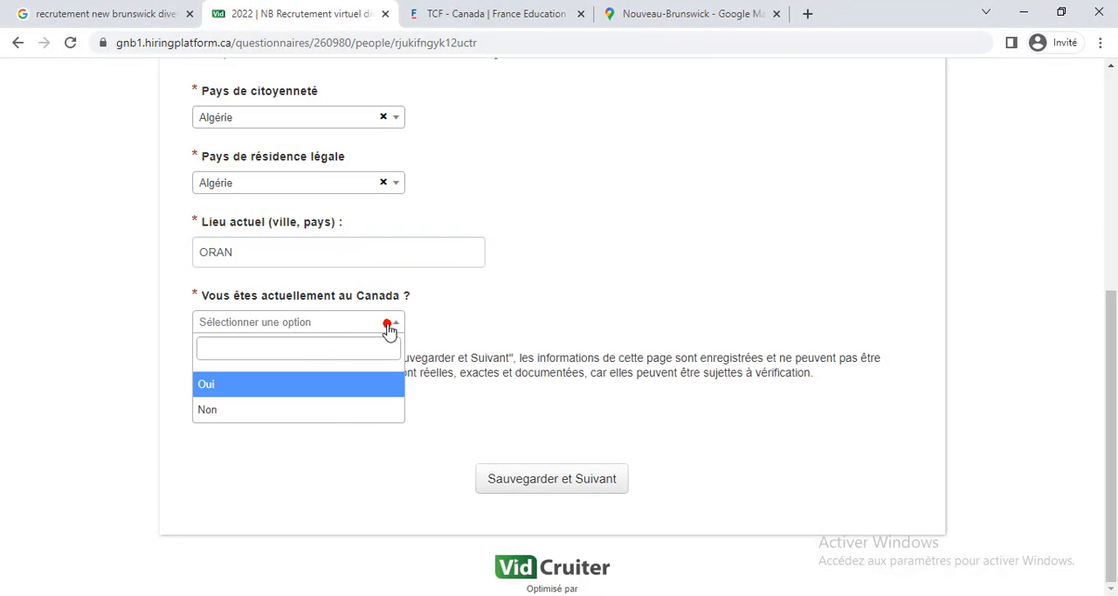
{"action": "left_click", "coordinate": [236, 412]}
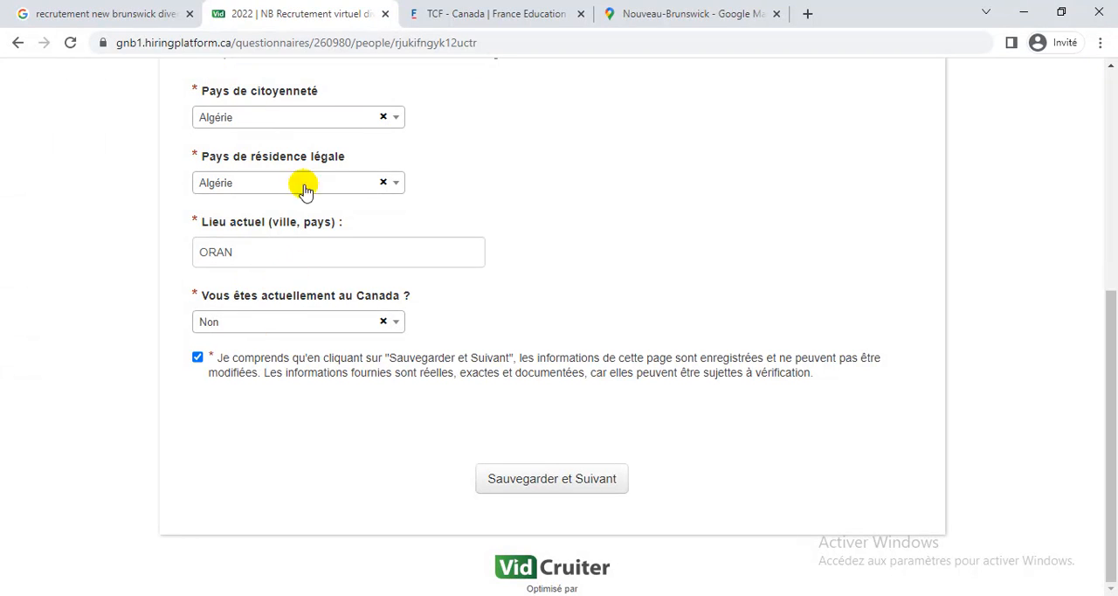
{"action": "left_click", "coordinate": [593, 479]}
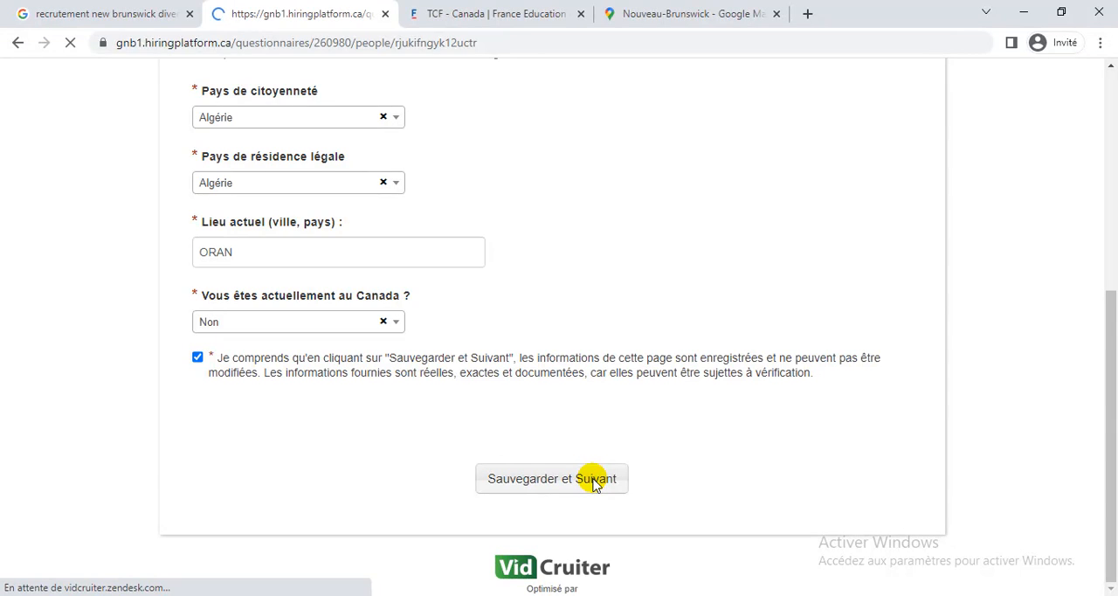
Answer Non to providing additional spouse or partner information, accept the declaration and save the page.
{"action": "scroll", "coordinate": [909, 341], "scroll_direction": "down", "scroll_amount": 3}
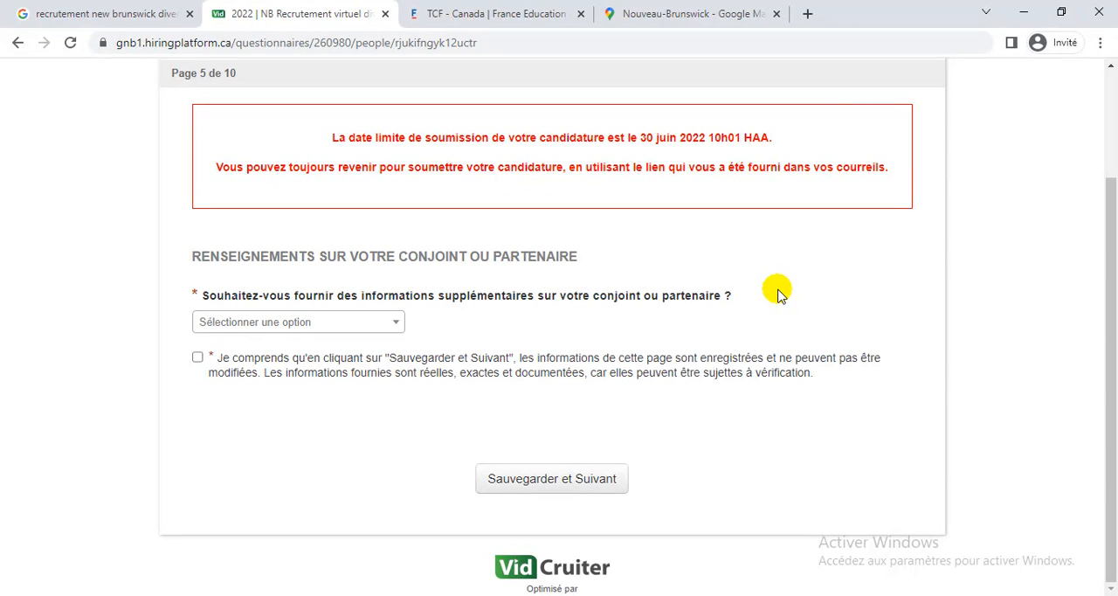
{"action": "left_click", "coordinate": [381, 334]}
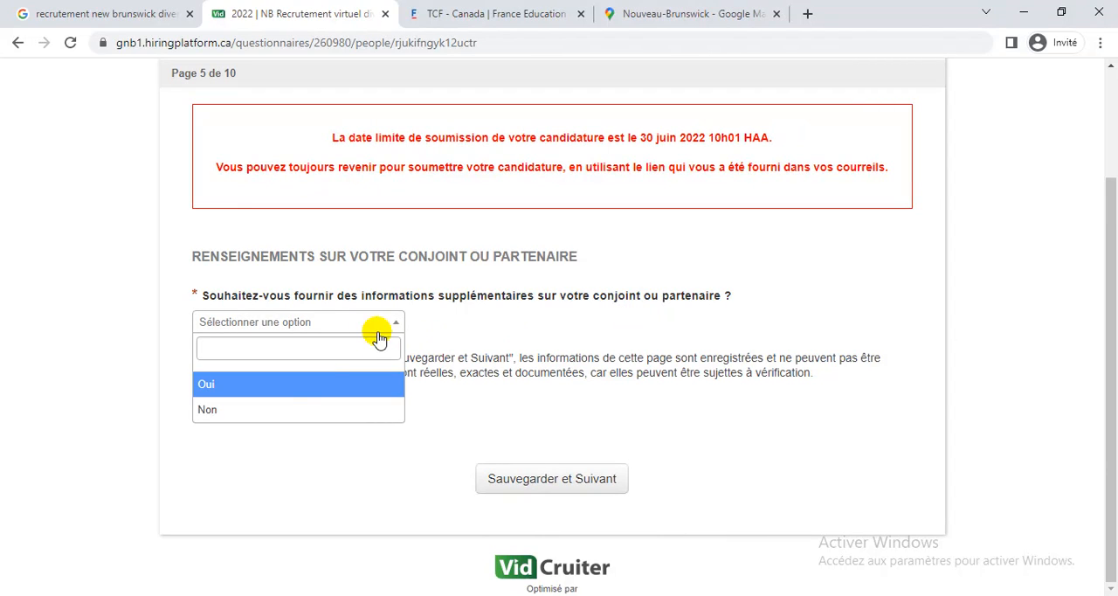
{"action": "left_click", "coordinate": [490, 308]}
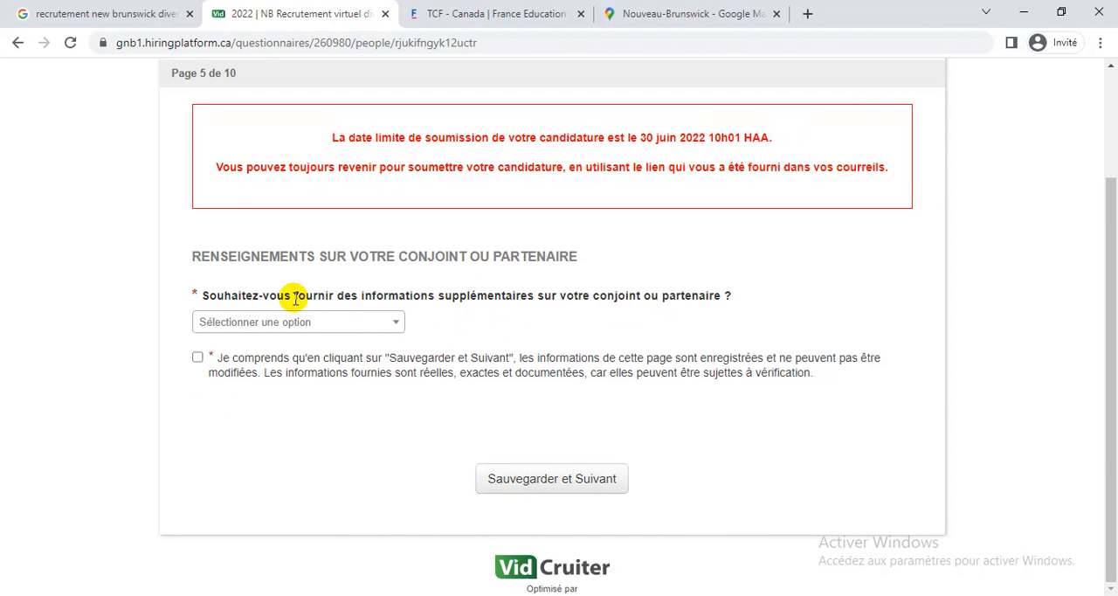
{"action": "left_click", "coordinate": [378, 325]}
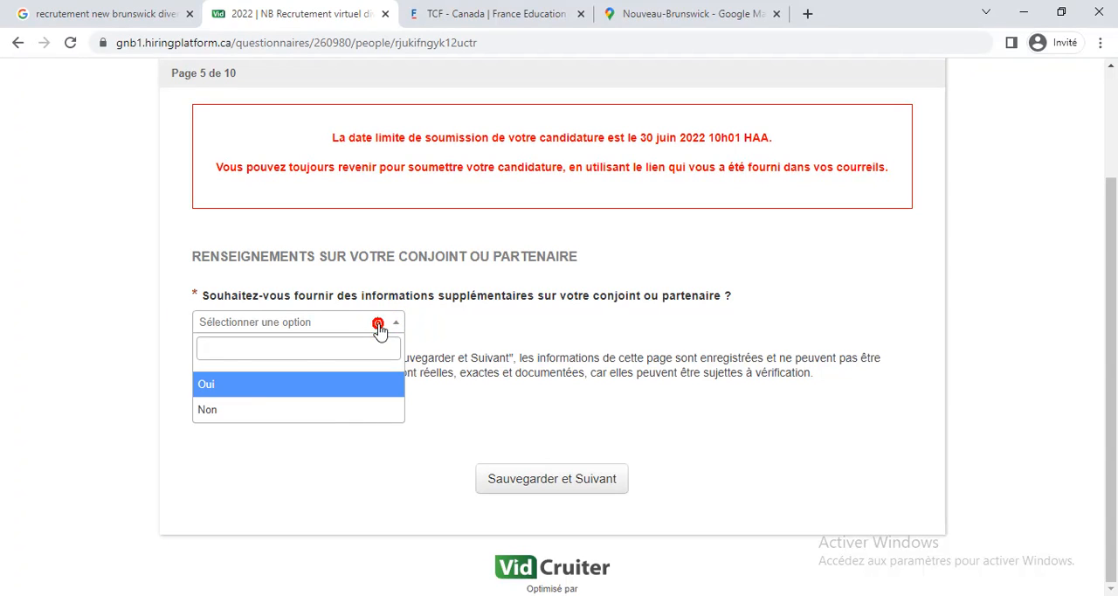
{"action": "left_click", "coordinate": [236, 409]}
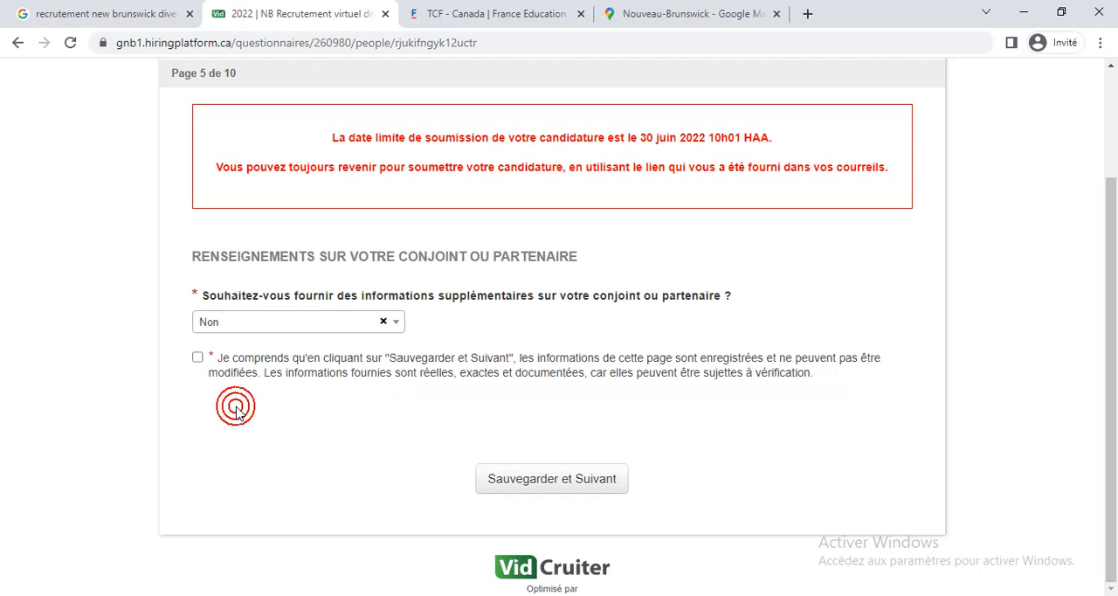
{"action": "left_click", "coordinate": [198, 357]}
{"action": "left_click", "coordinate": [586, 484]}
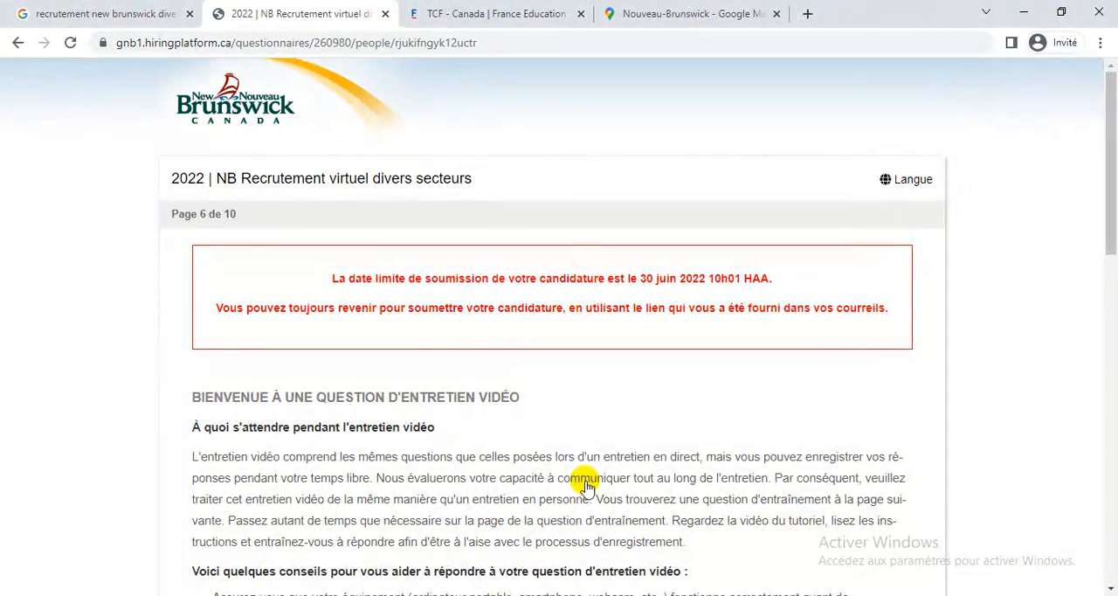
Read through the video interview instructions, covering the answering tips, camera and microphone, and Internet connection.
{"action": "scroll", "coordinate": [583, 421], "scroll_direction": "down", "scroll_amount": 3}
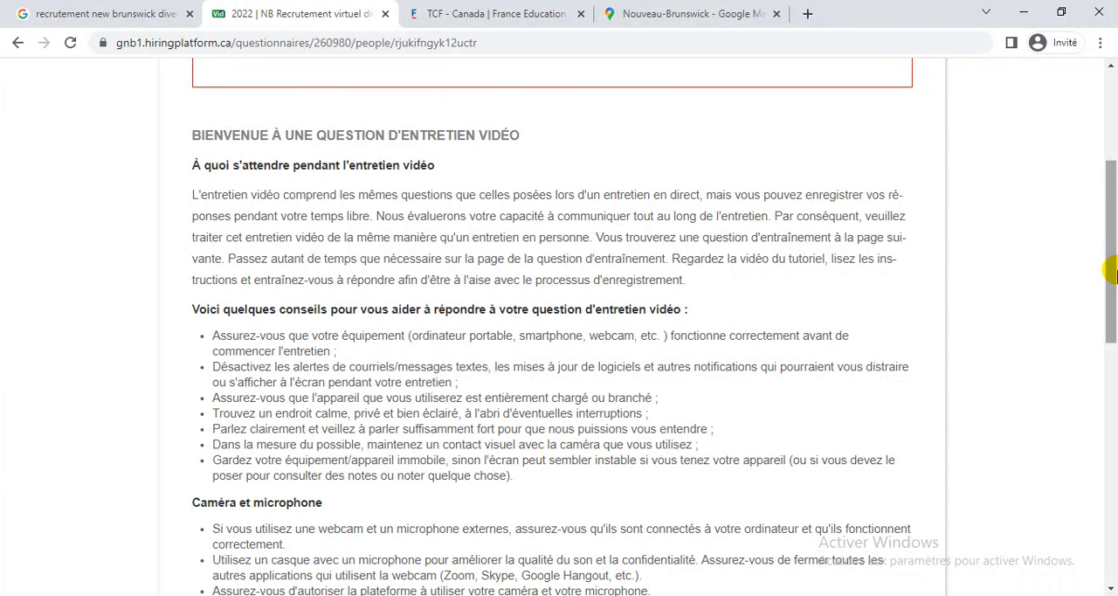
{"action": "left_click_drag", "start_coordinate": [1114, 273], "coordinate": [1112, 340]}
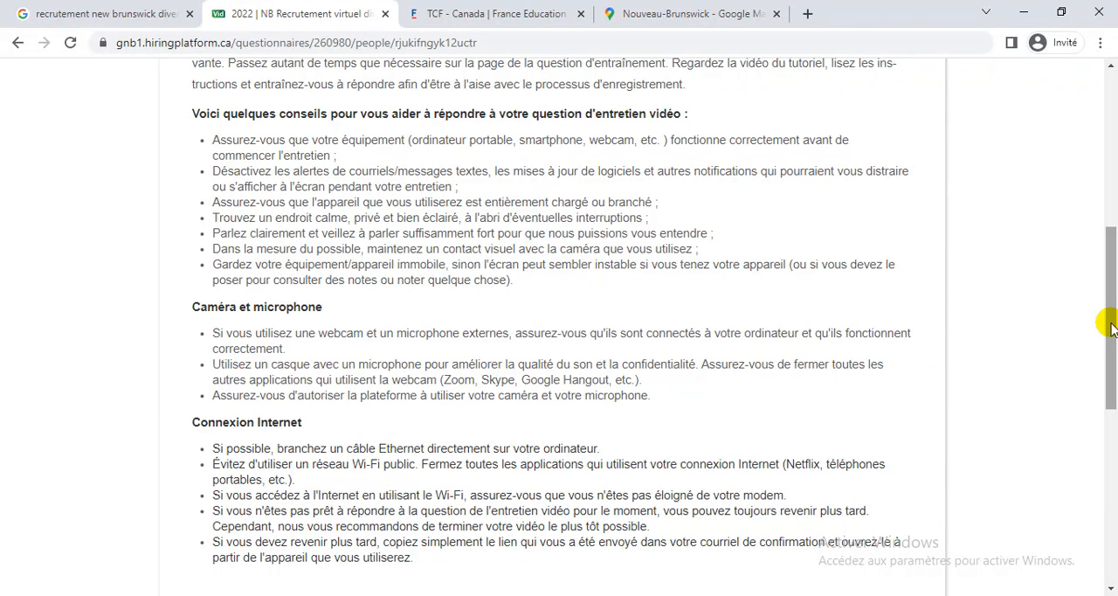
{"action": "left_click_drag", "start_coordinate": [1110, 325], "coordinate": [1104, 378]}
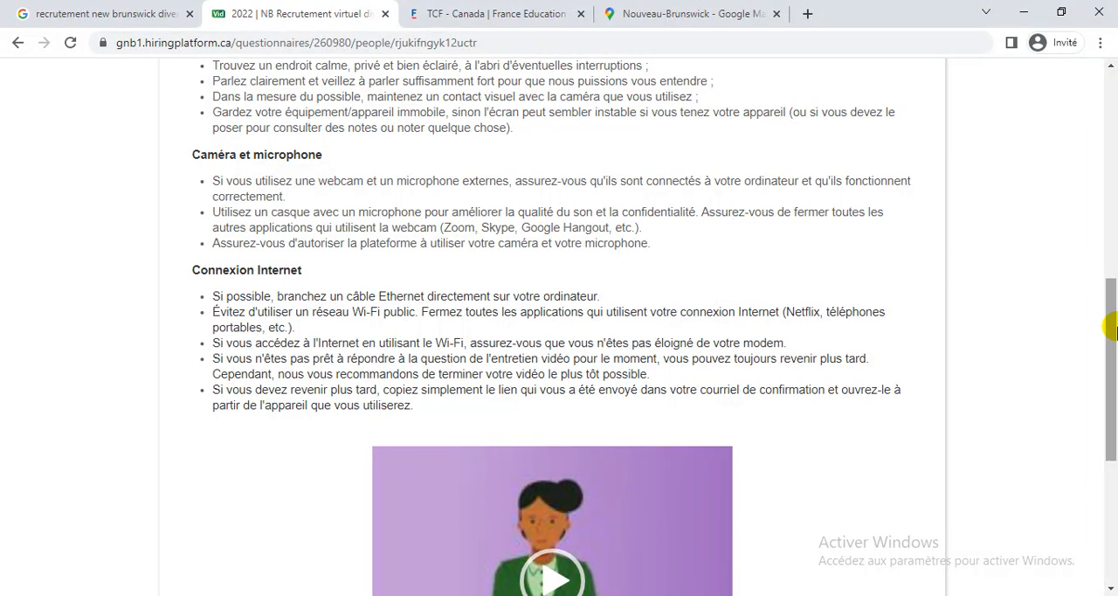
{"action": "left_click_drag", "start_coordinate": [1111, 328], "coordinate": [1110, 359]}
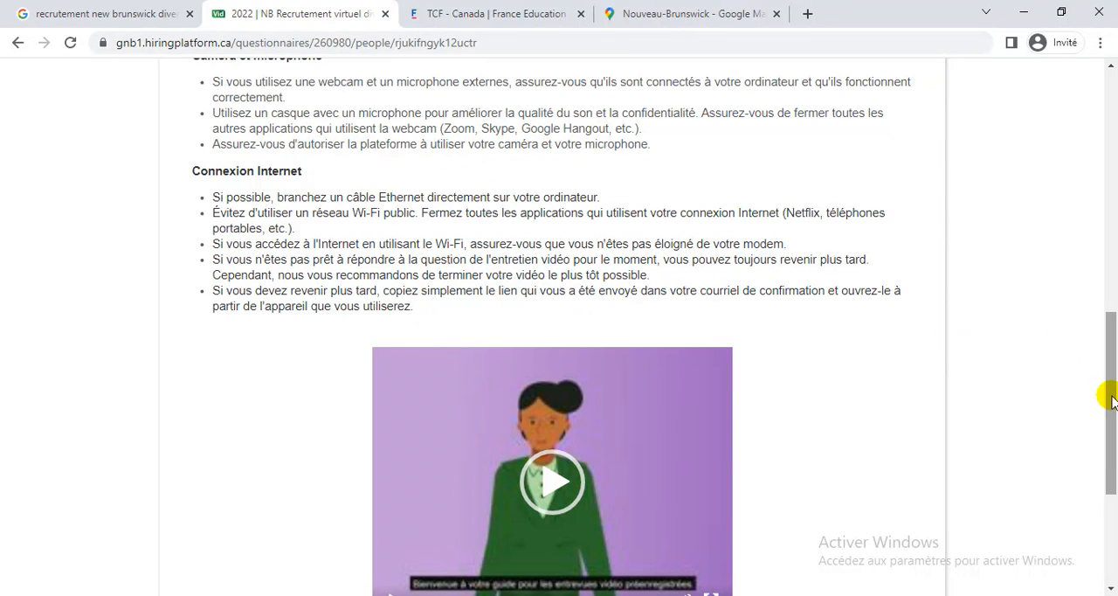
Play the opening of the pre-recorded interview guide video, pause it, and save the video interview introduction page.
{"action": "left_click_drag", "start_coordinate": [1111, 399], "coordinate": [1113, 426]}
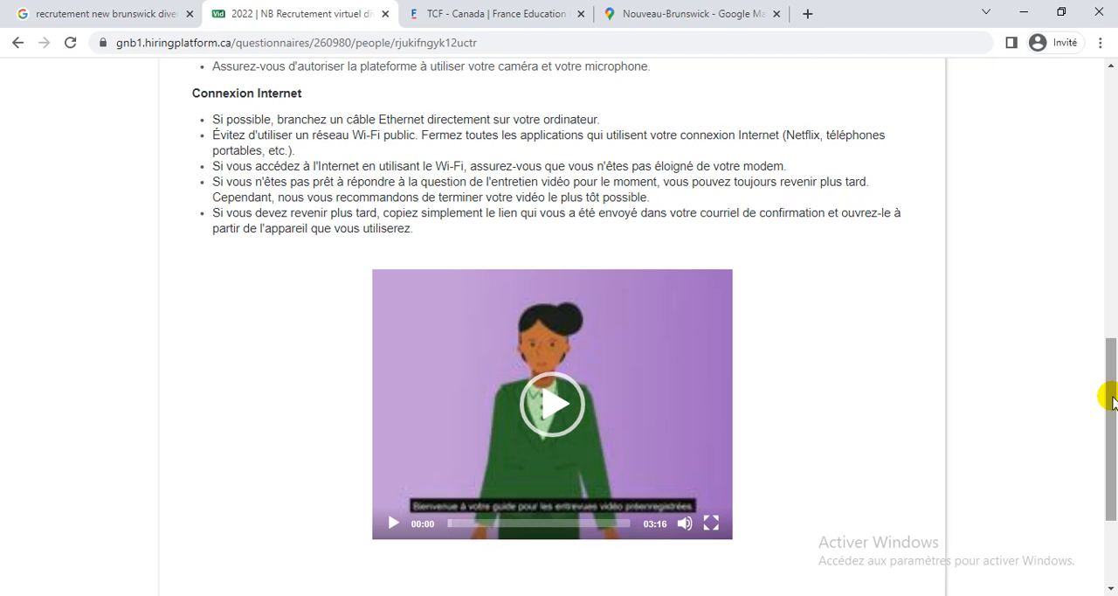
{"action": "left_click_drag", "start_coordinate": [1113, 401], "coordinate": [1114, 426]}
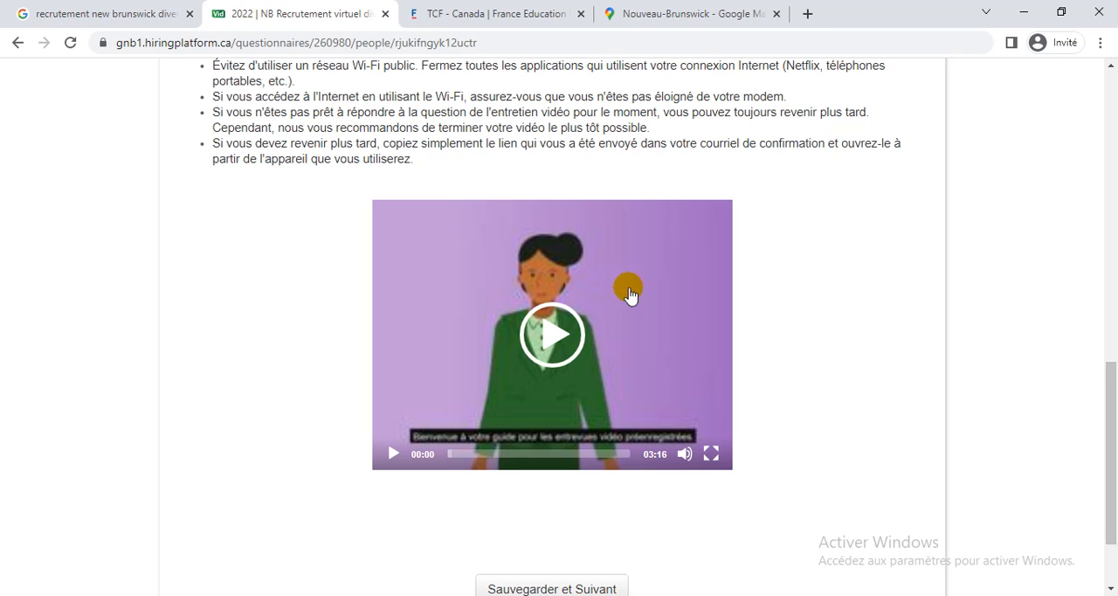
{"action": "left_click", "coordinate": [566, 350]}
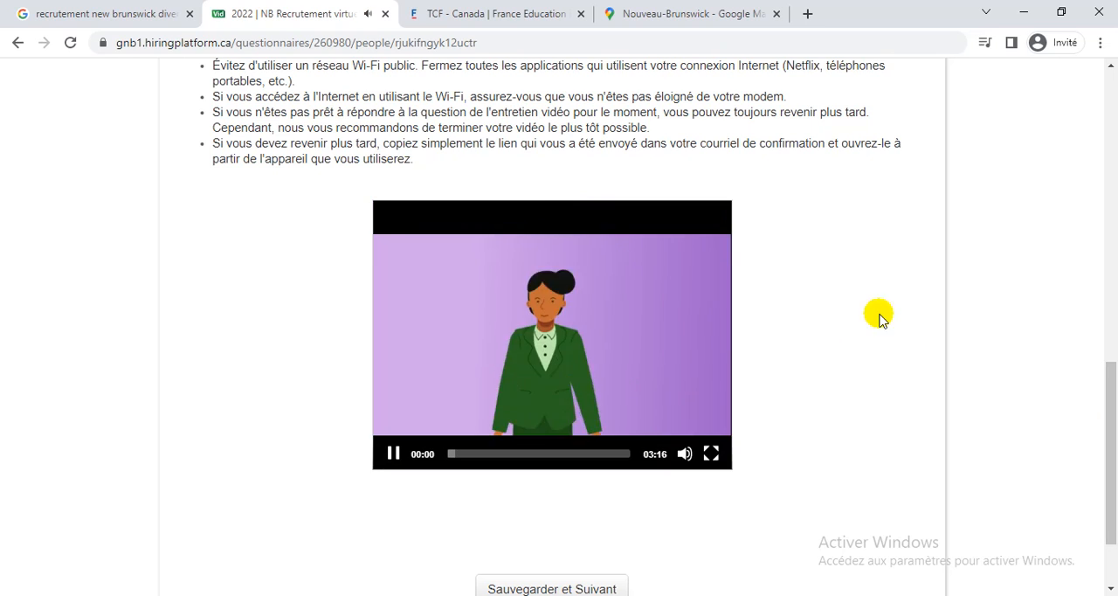
{"action": "scroll", "coordinate": [1041, 277], "scroll_direction": "up", "scroll_amount": 7}
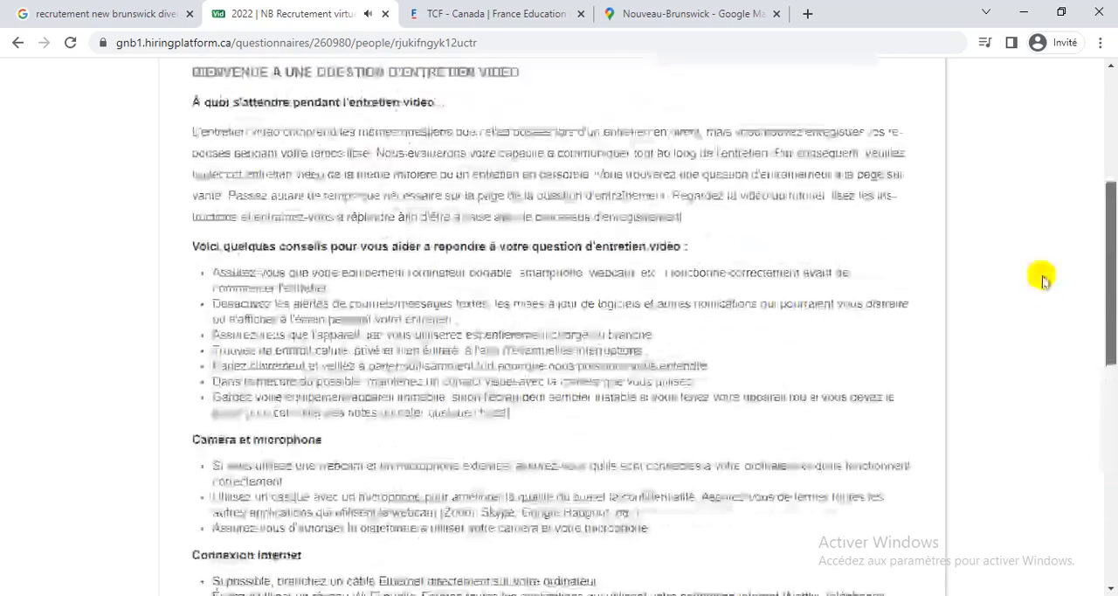
{"action": "scroll", "coordinate": [1042, 288], "scroll_direction": "down", "scroll_amount": 6}
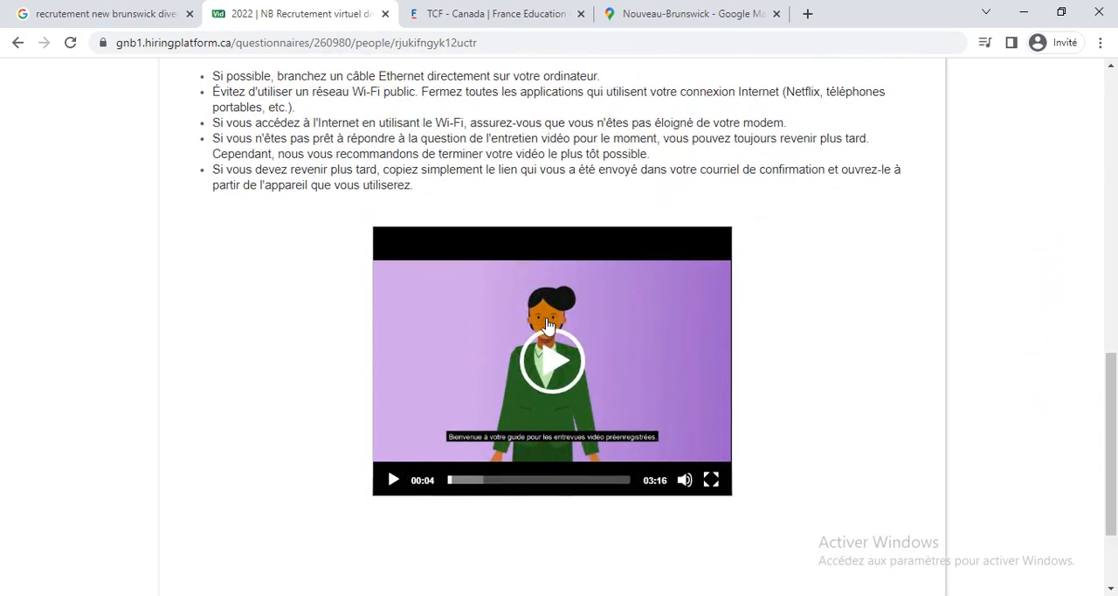
{"action": "left_click", "coordinate": [548, 363]}
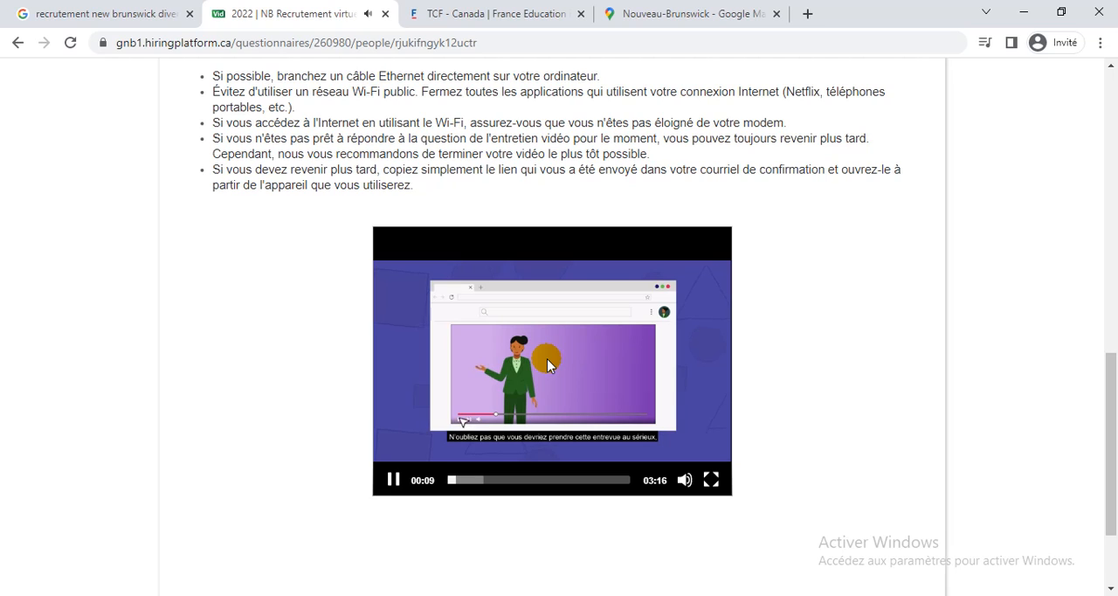
{"action": "left_click", "coordinate": [391, 482]}
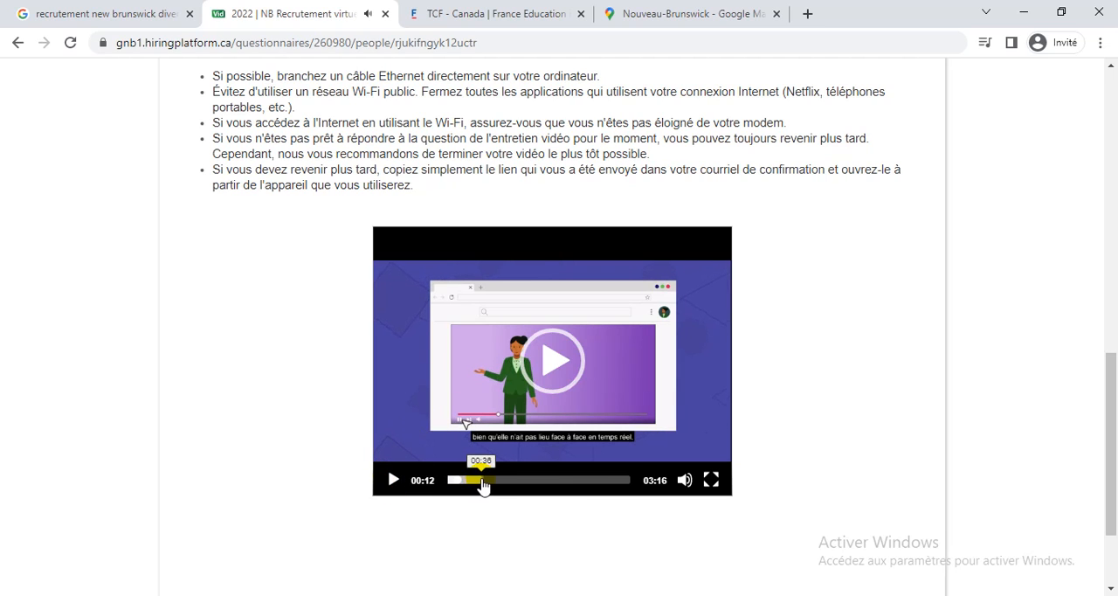
{"action": "left_click_drag", "start_coordinate": [1109, 487], "coordinate": [1110, 533]}
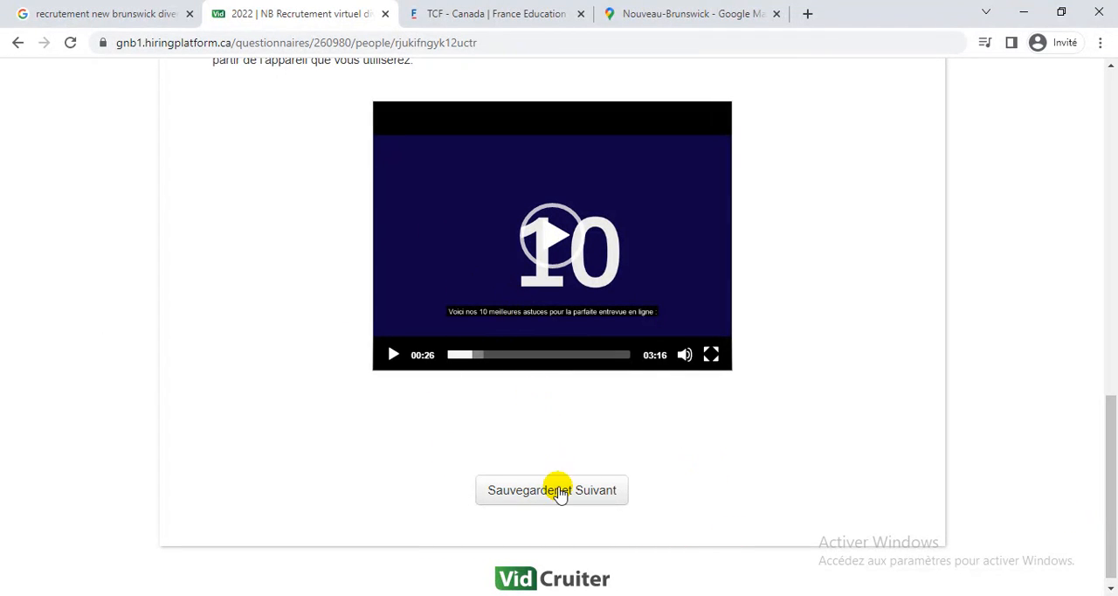
{"action": "left_click", "coordinate": [557, 494]}
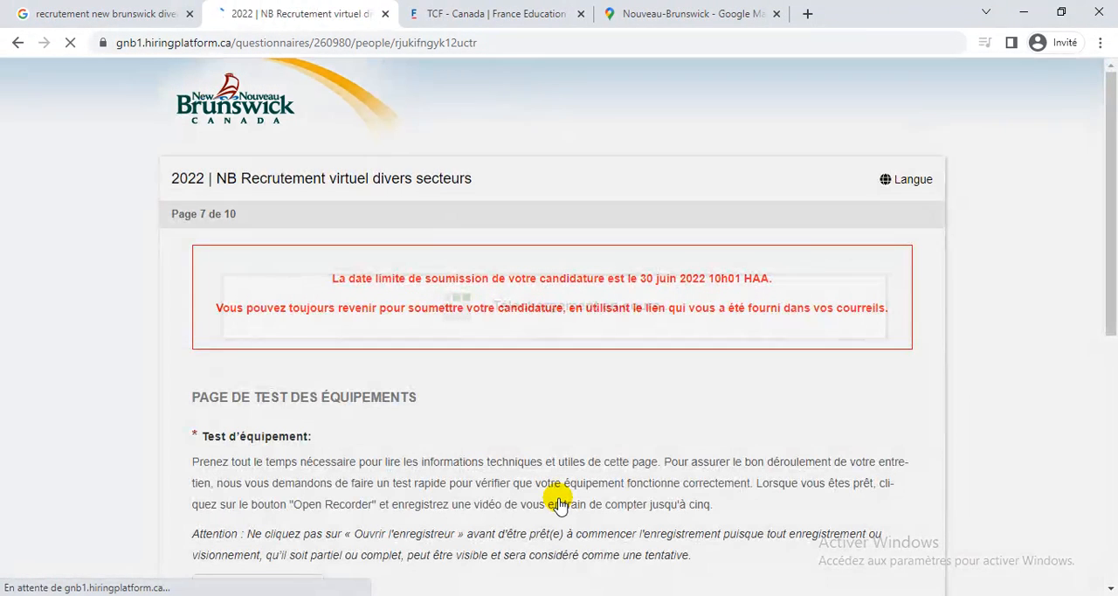
Open the video recorder for the equipment test and allow the site to use the camera and microphone.
{"action": "scroll", "coordinate": [730, 405], "scroll_direction": "down", "scroll_amount": 1}
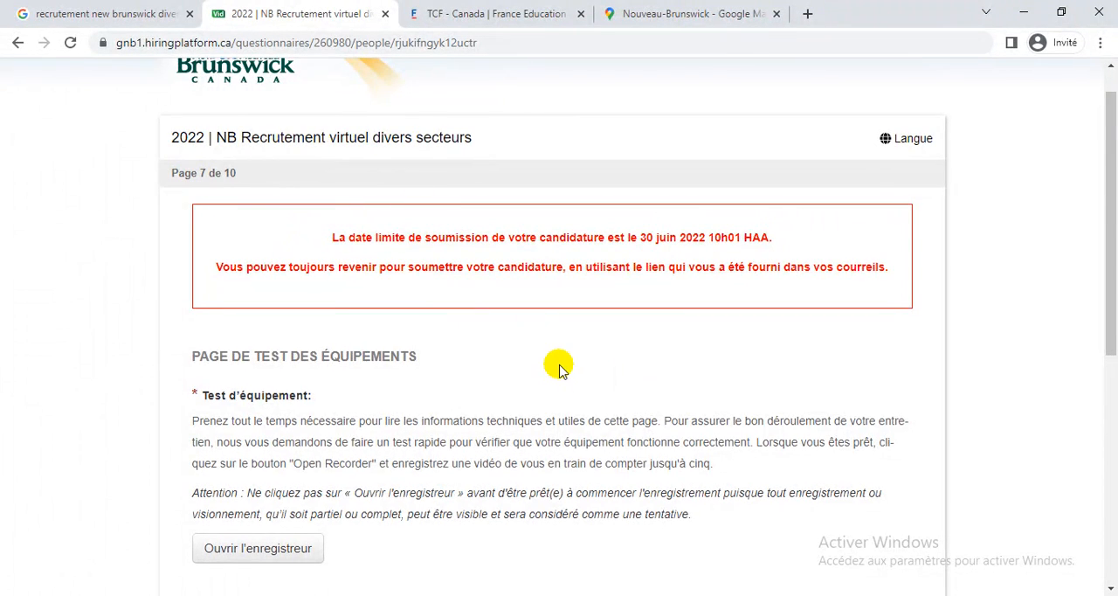
{"action": "scroll", "coordinate": [559, 367], "scroll_direction": "down", "scroll_amount": 5}
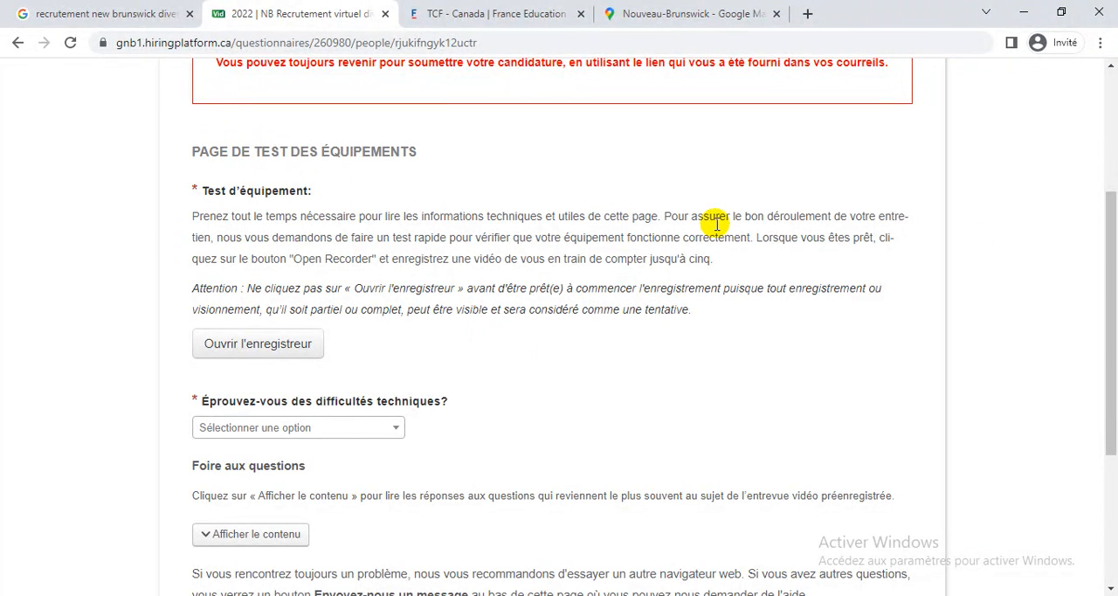
{"action": "scroll", "coordinate": [1112, 332], "scroll_direction": "down", "scroll_amount": 2}
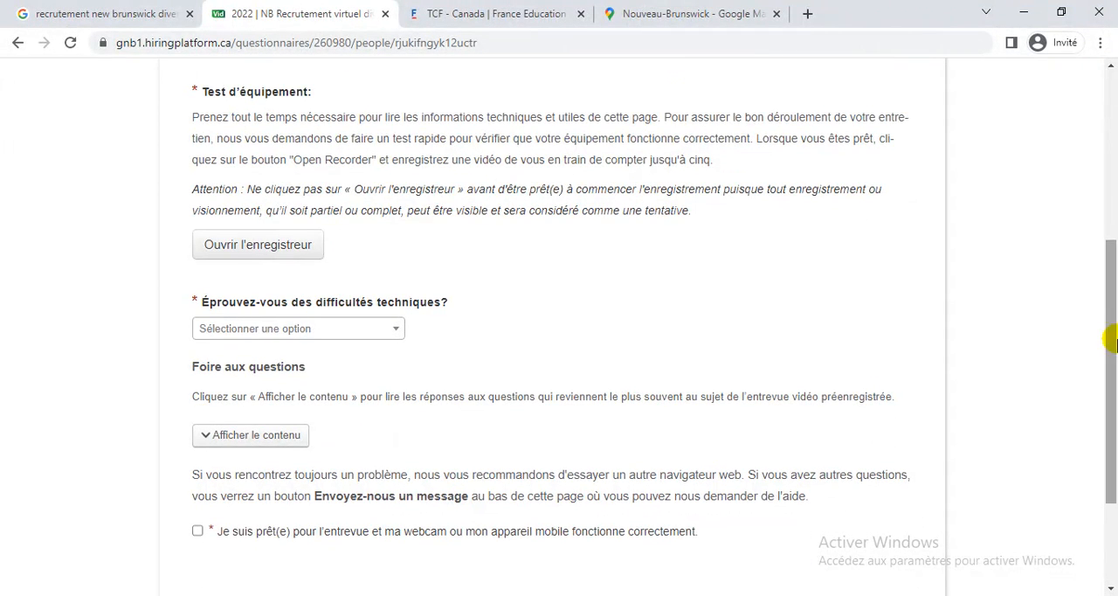
{"action": "left_click", "coordinate": [266, 252]}
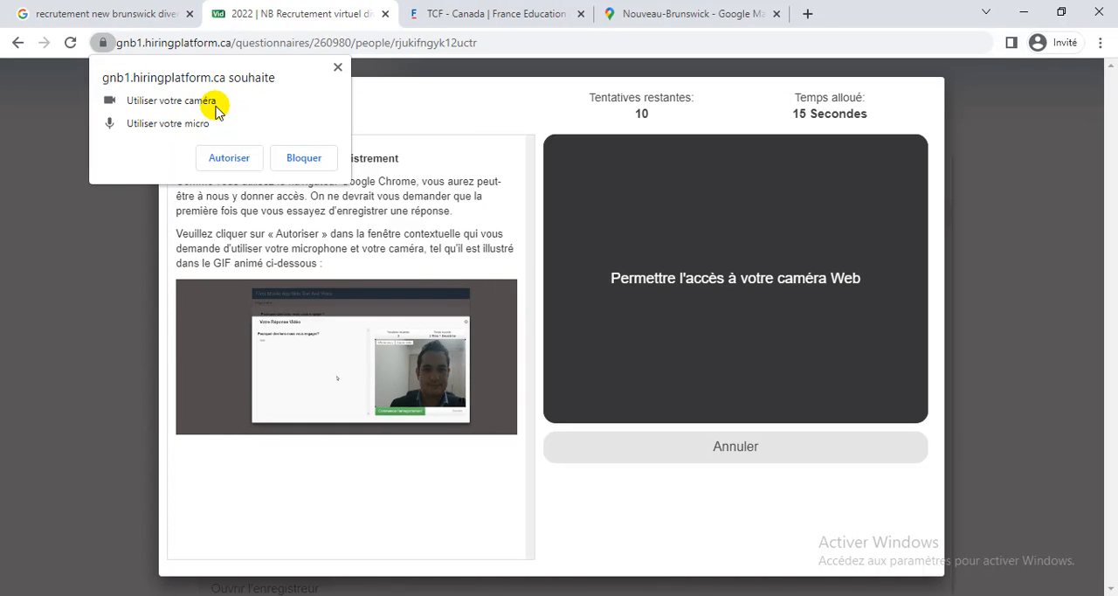
{"action": "left_click", "coordinate": [242, 161]}
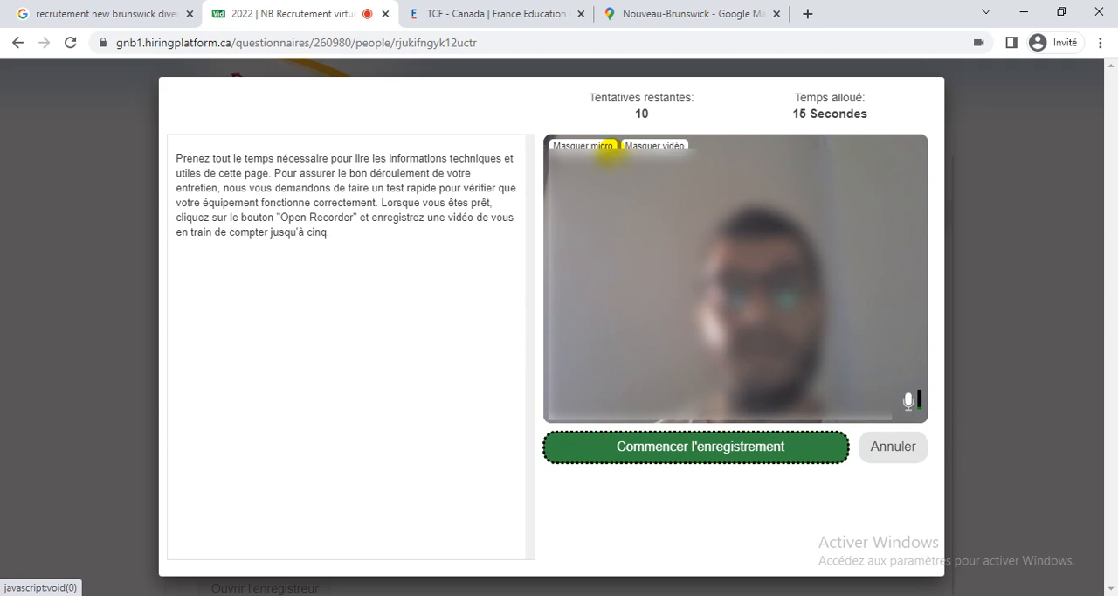
Turn the recorder's video display off and on again, and check which microphone it uses.
{"action": "left_click", "coordinate": [654, 145]}
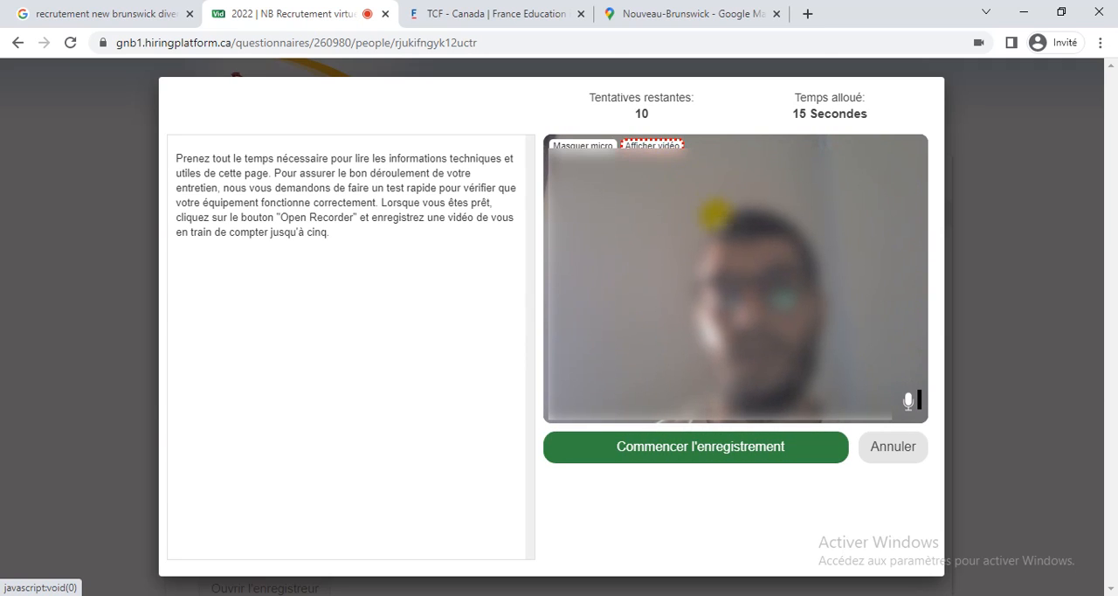
{"action": "left_click", "coordinate": [654, 145]}
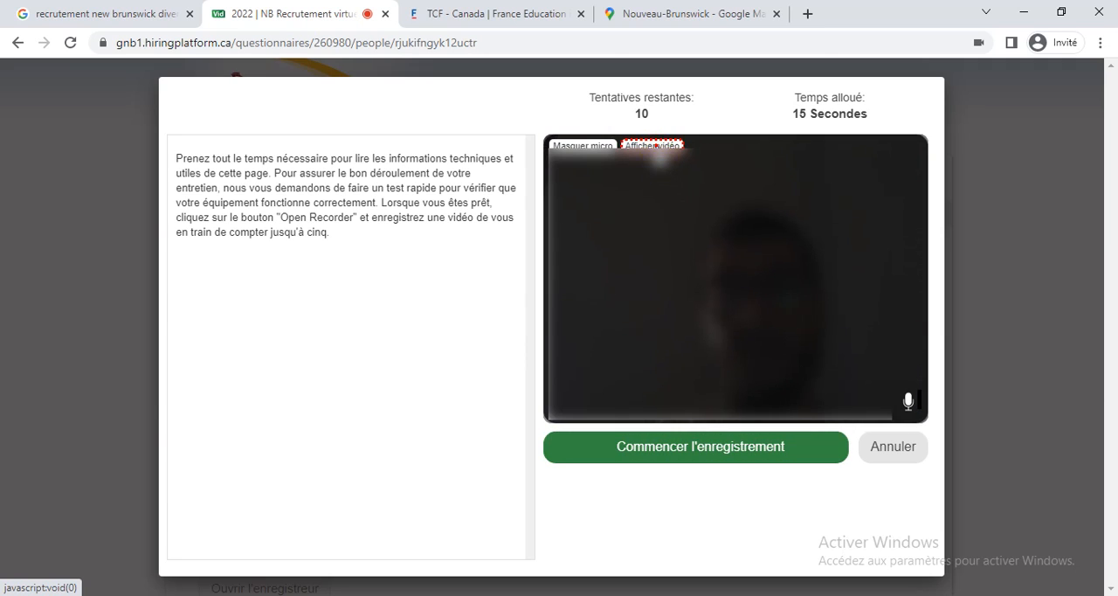
{"action": "left_click", "coordinate": [911, 403]}
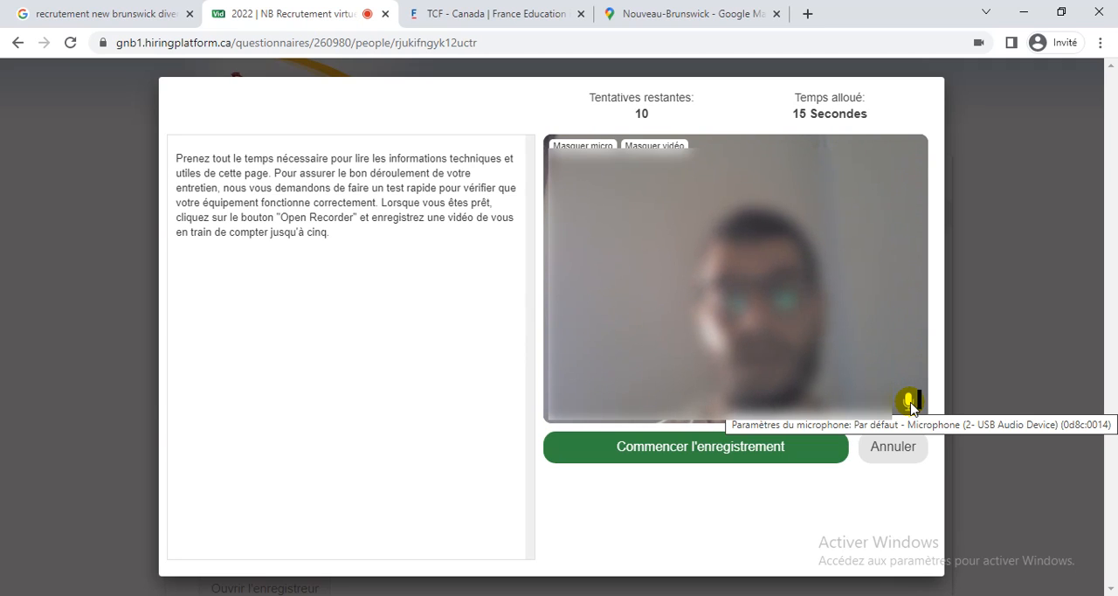
Record the equipment test video, then stop and save the recording.
{"action": "left_click", "coordinate": [681, 450]}
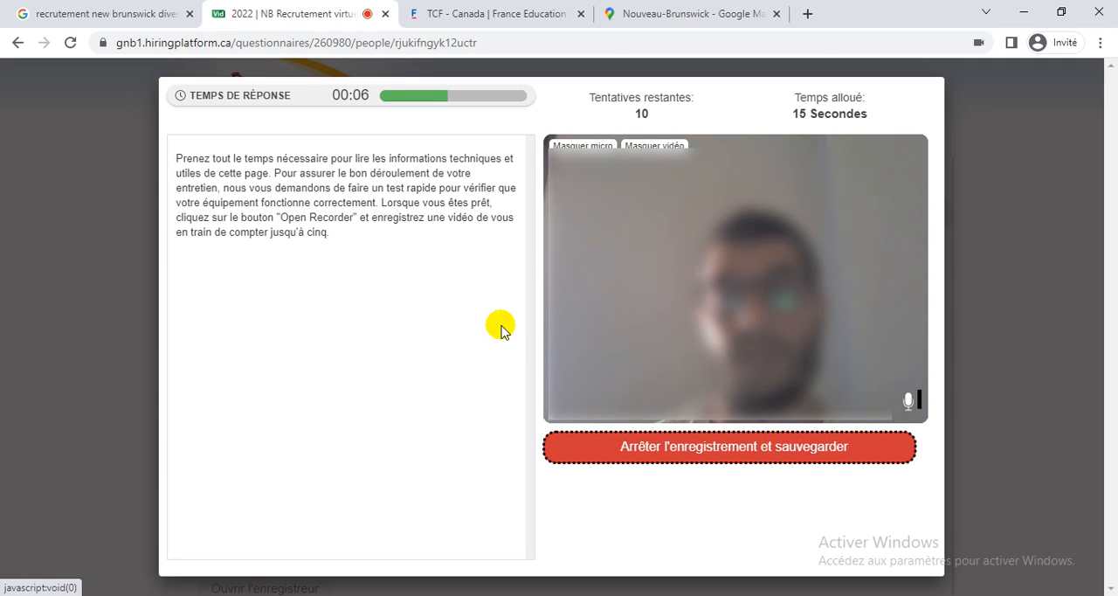
{"action": "left_click", "coordinate": [734, 447]}
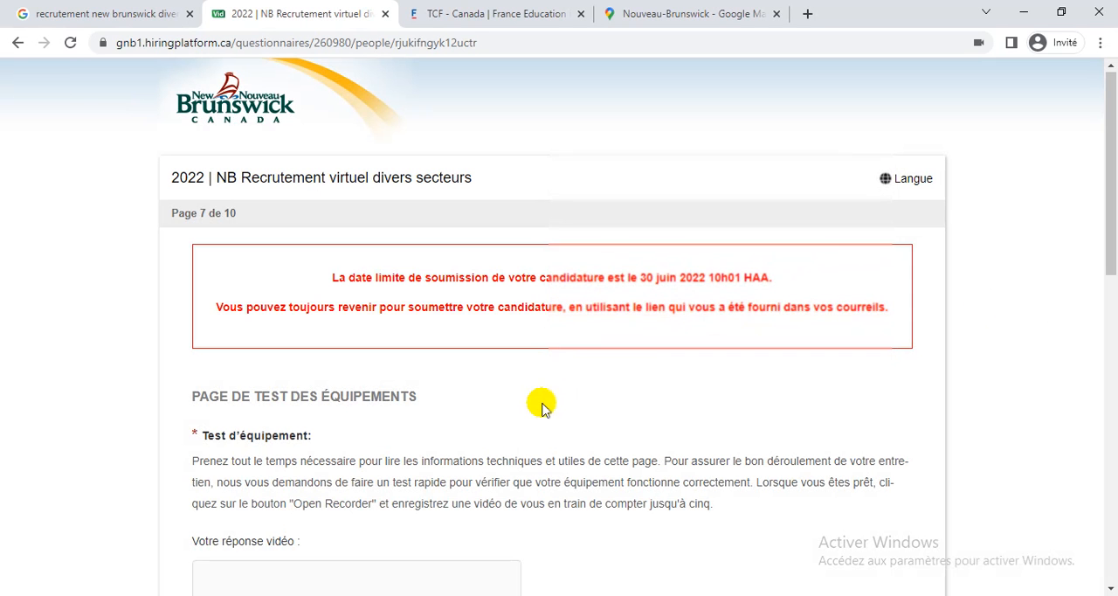
Close the TCF - Canada browser page and play back the recorded test video to check picture and sound.
{"action": "scroll", "coordinate": [542, 403], "scroll_direction": "down", "scroll_amount": 4}
{"action": "scroll", "coordinate": [541, 406], "scroll_direction": "down", "scroll_amount": 1}
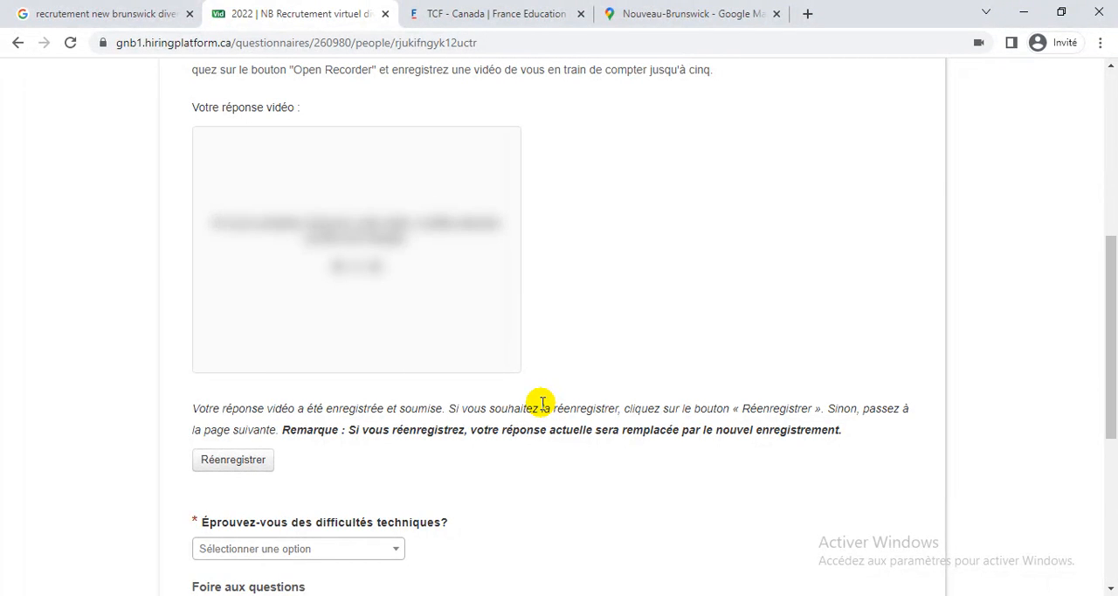
{"action": "left_click", "coordinate": [581, 13]}
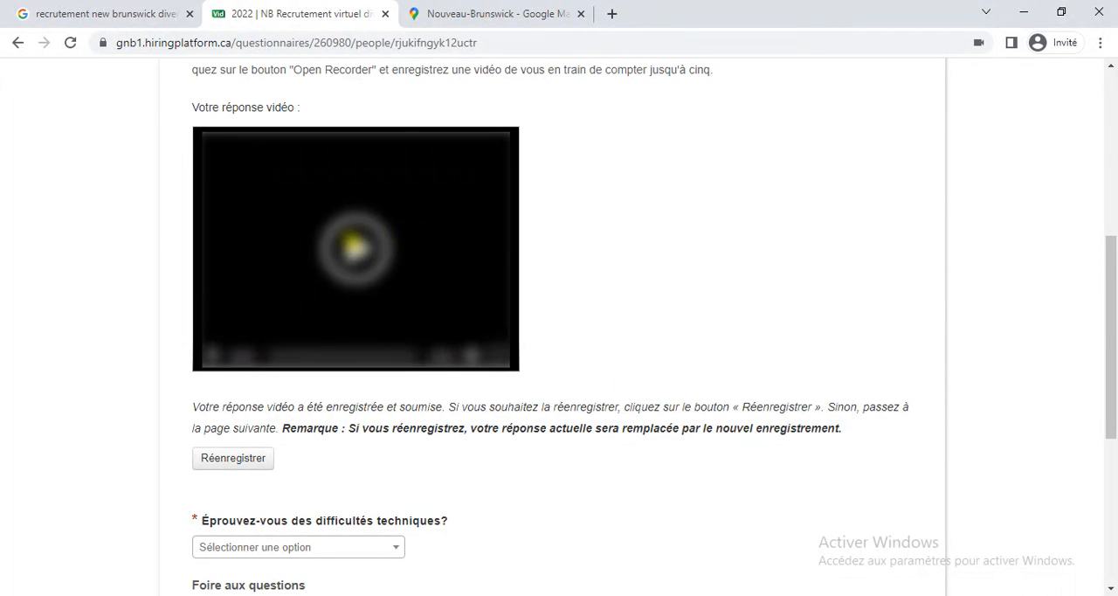
{"action": "left_click", "coordinate": [355, 245]}
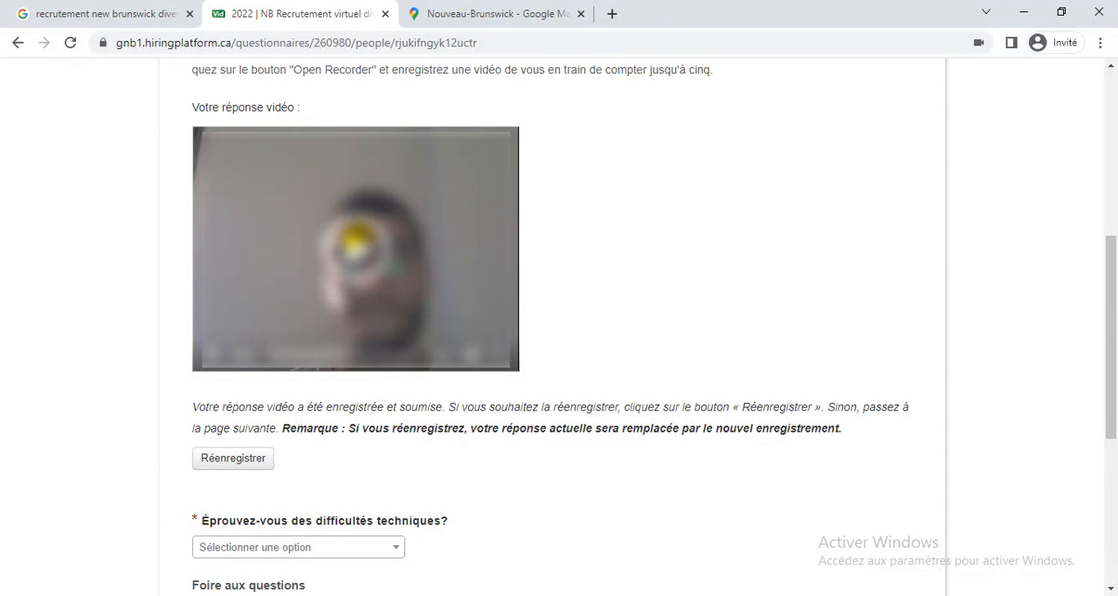
{"action": "left_click", "coordinate": [358, 234]}
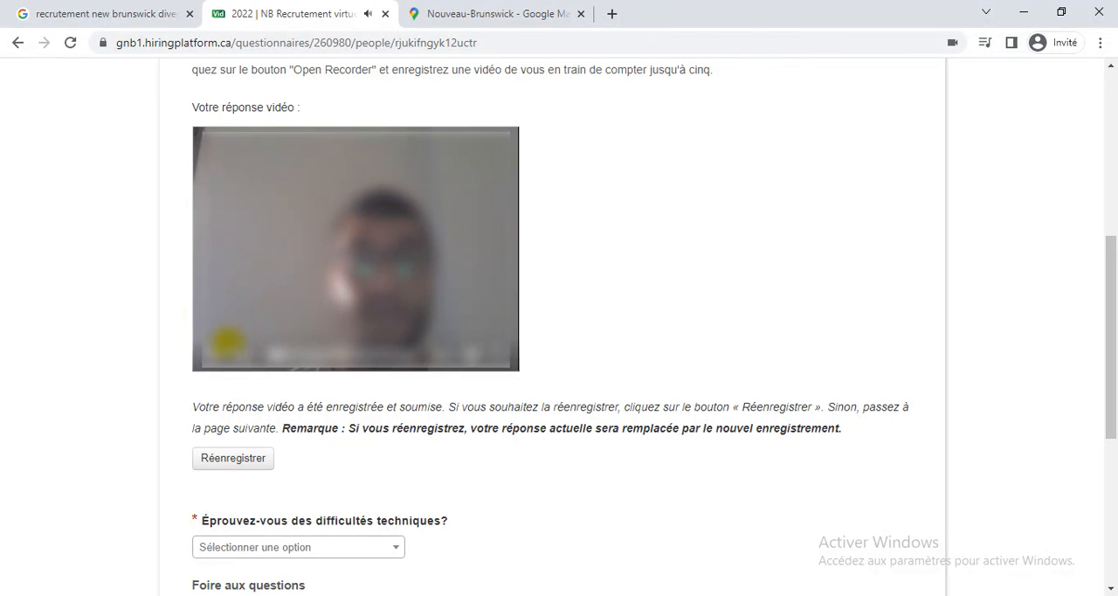
{"action": "left_click", "coordinate": [209, 367]}
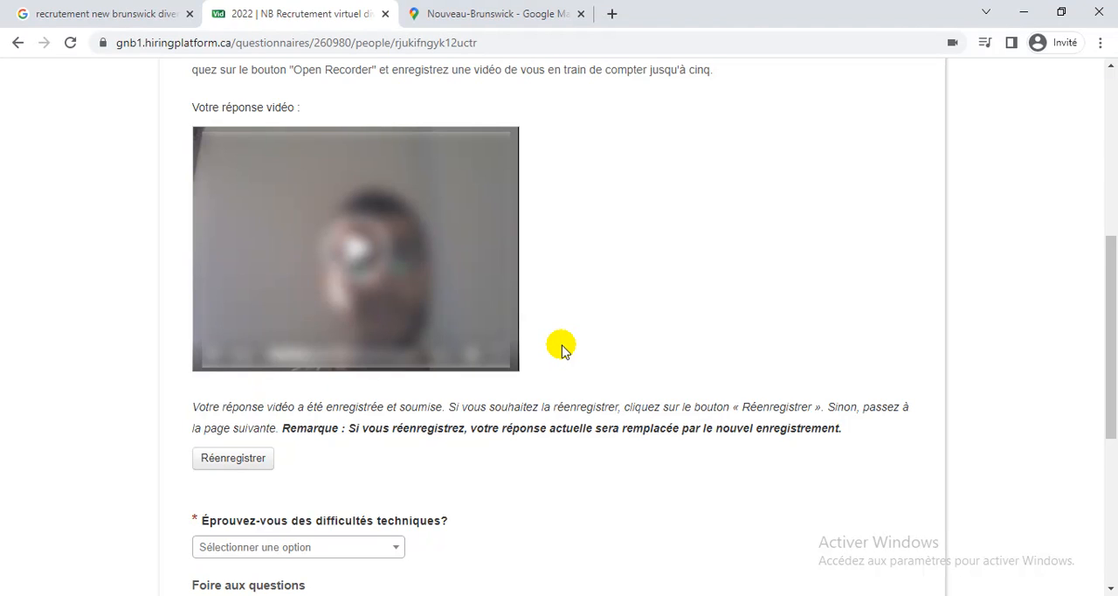
{"action": "left_click", "coordinate": [356, 248]}
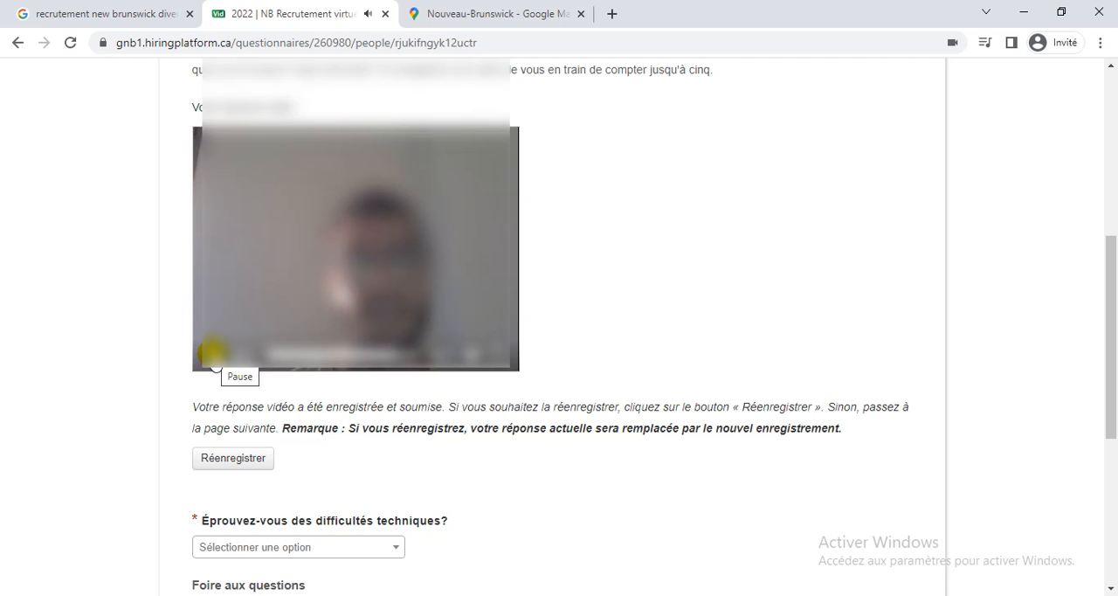
{"action": "left_click", "coordinate": [214, 357]}
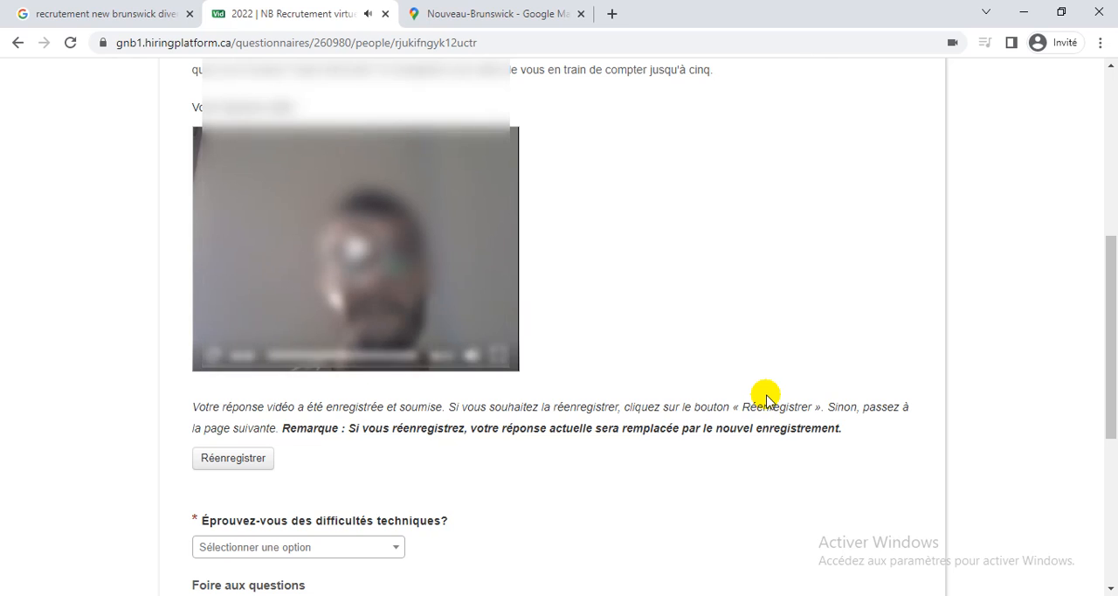
Answer Non to the question about experiencing technical difficulties.
{"action": "scroll", "coordinate": [766, 400], "scroll_direction": "down", "scroll_amount": 2}
{"action": "scroll", "coordinate": [767, 397], "scroll_direction": "down", "scroll_amount": 3}
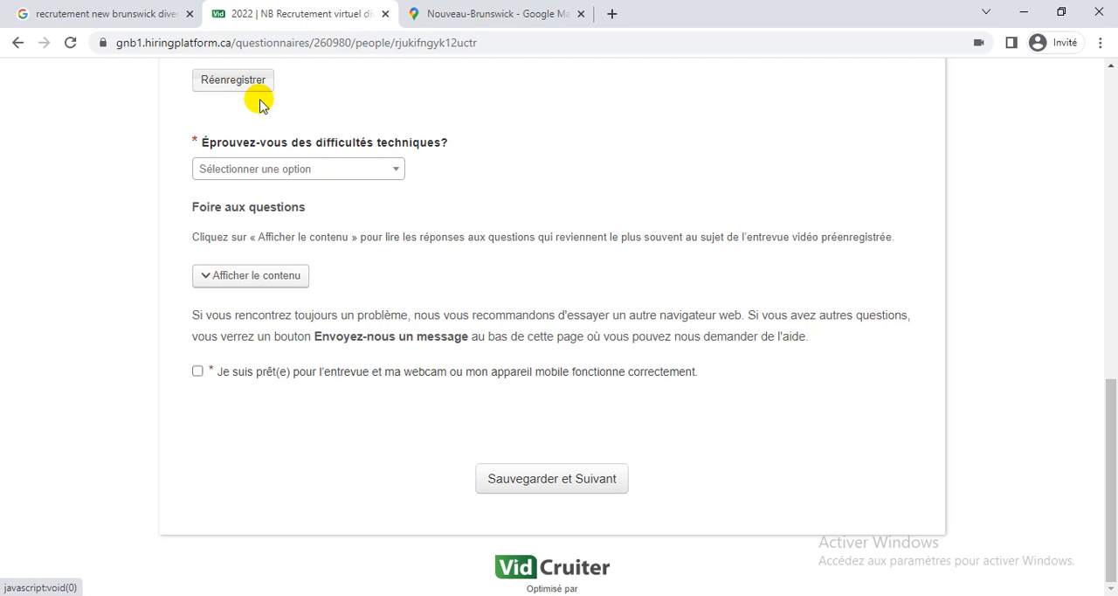
{"action": "scroll", "coordinate": [539, 227], "scroll_direction": "up", "scroll_amount": 2}
{"action": "scroll", "coordinate": [539, 228], "scroll_direction": "down", "scroll_amount": 1}
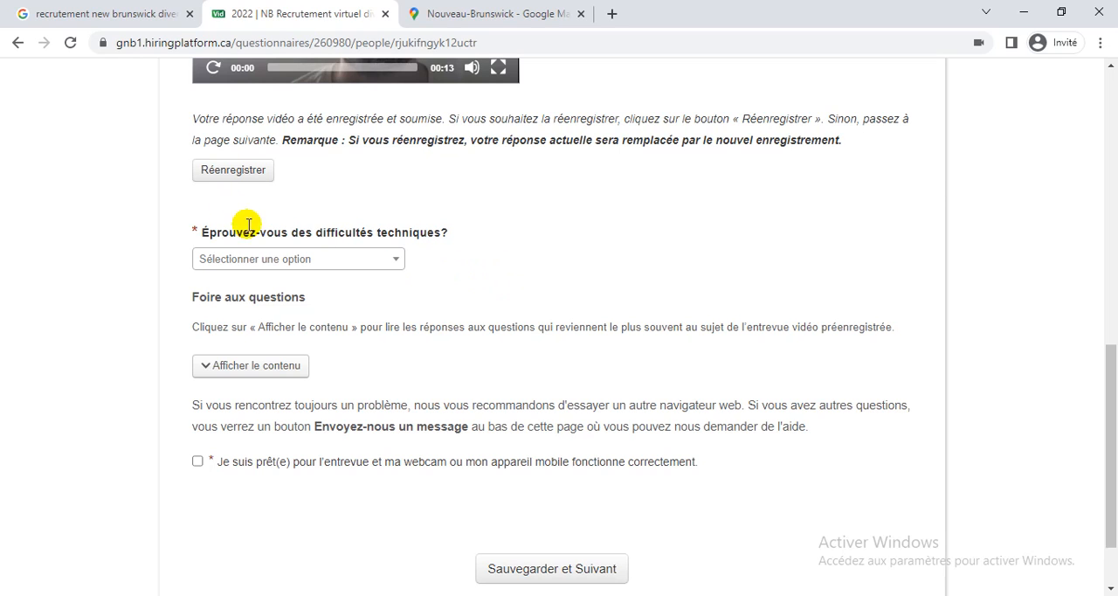
{"action": "left_click", "coordinate": [389, 260]}
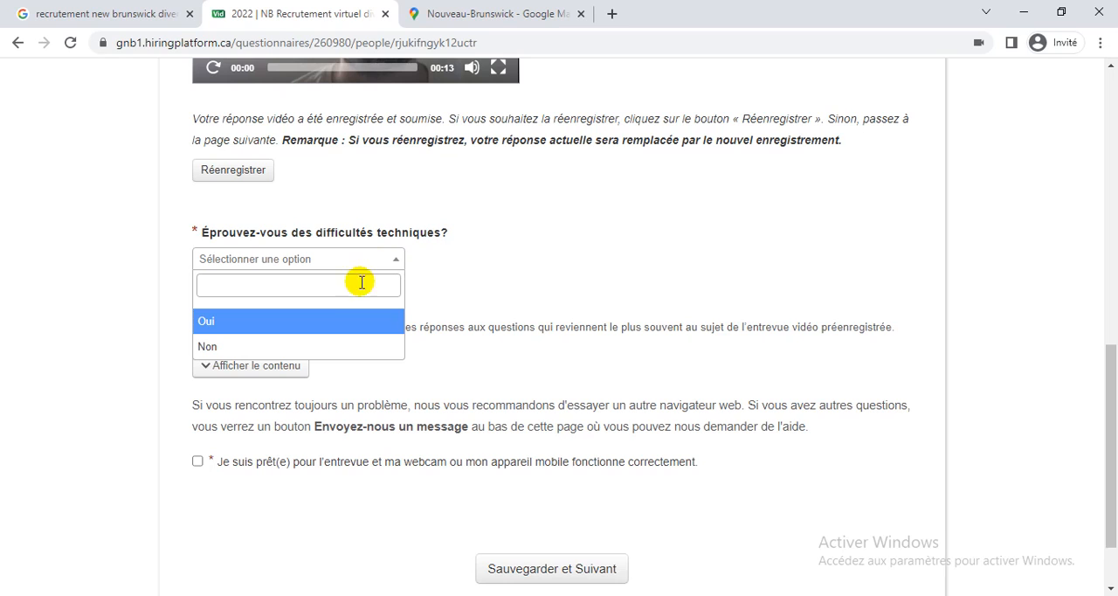
{"action": "left_click", "coordinate": [259, 347]}
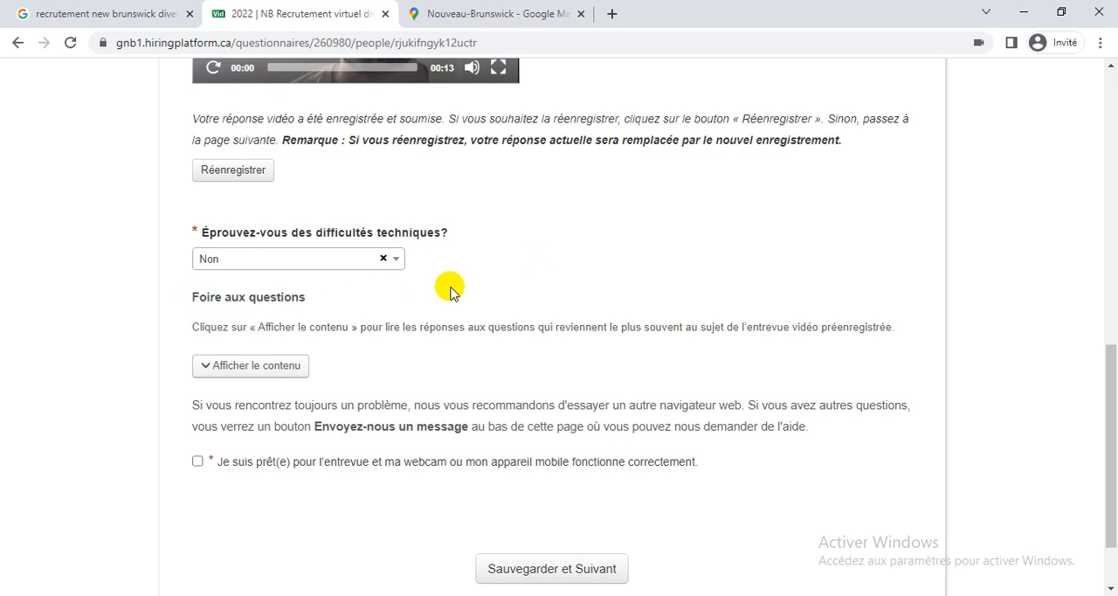
Expand the frequently asked questions, skim the answers and open the async-tech-check equipment link in a separate tab.
{"action": "left_click", "coordinate": [298, 366]}
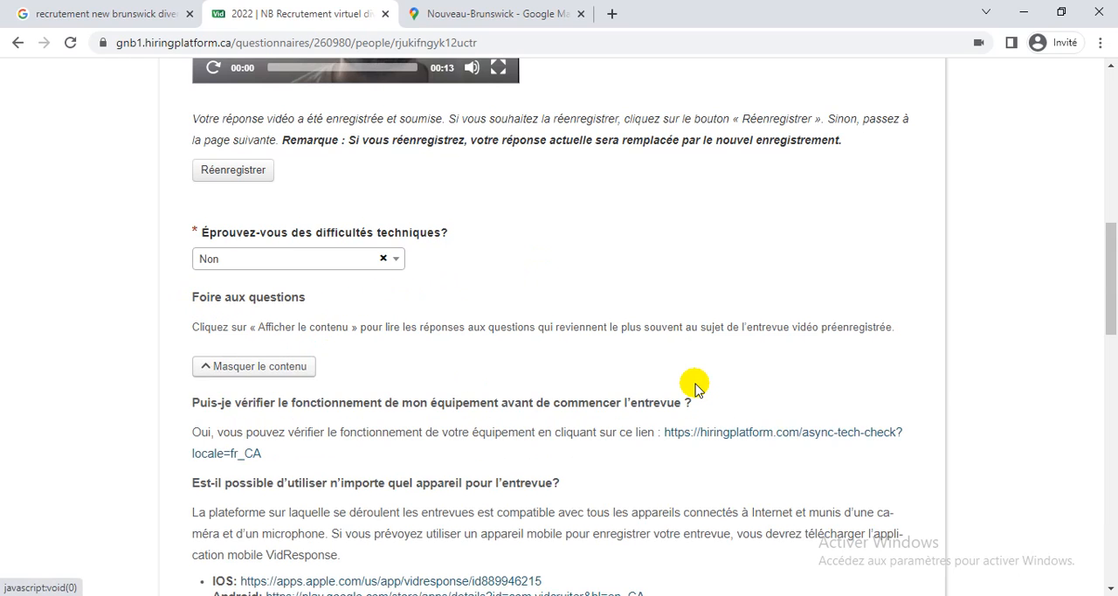
{"action": "scroll", "coordinate": [696, 387], "scroll_direction": "down", "scroll_amount": 5}
{"action": "scroll", "coordinate": [697, 387], "scroll_direction": "down", "scroll_amount": 2}
{"action": "scroll", "coordinate": [696, 387], "scroll_direction": "up", "scroll_amount": 3}
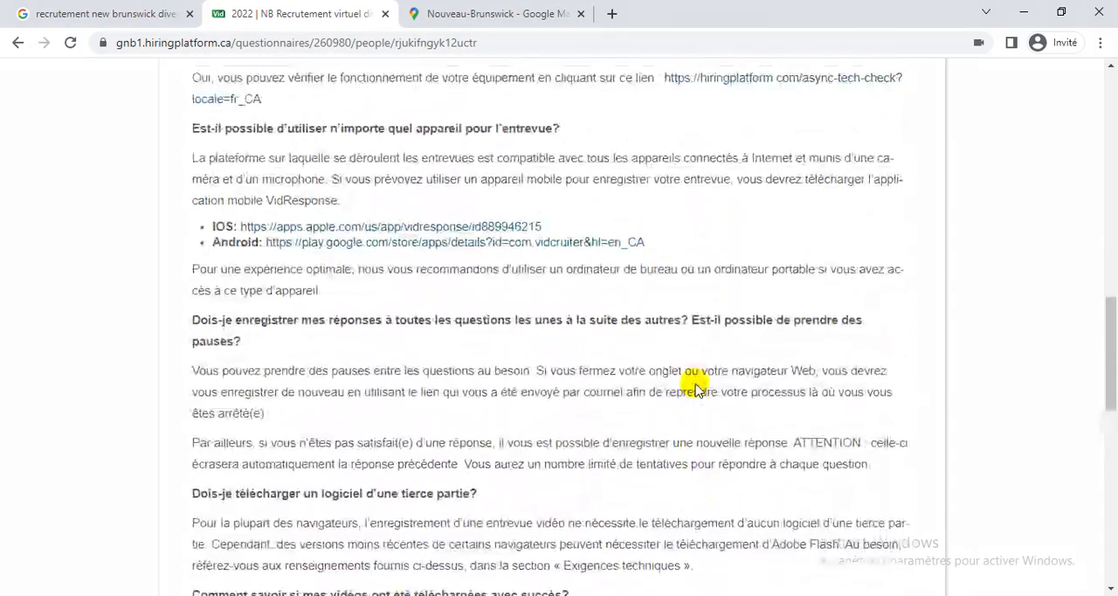
{"action": "scroll", "coordinate": [696, 387], "scroll_direction": "up", "scroll_amount": 1}
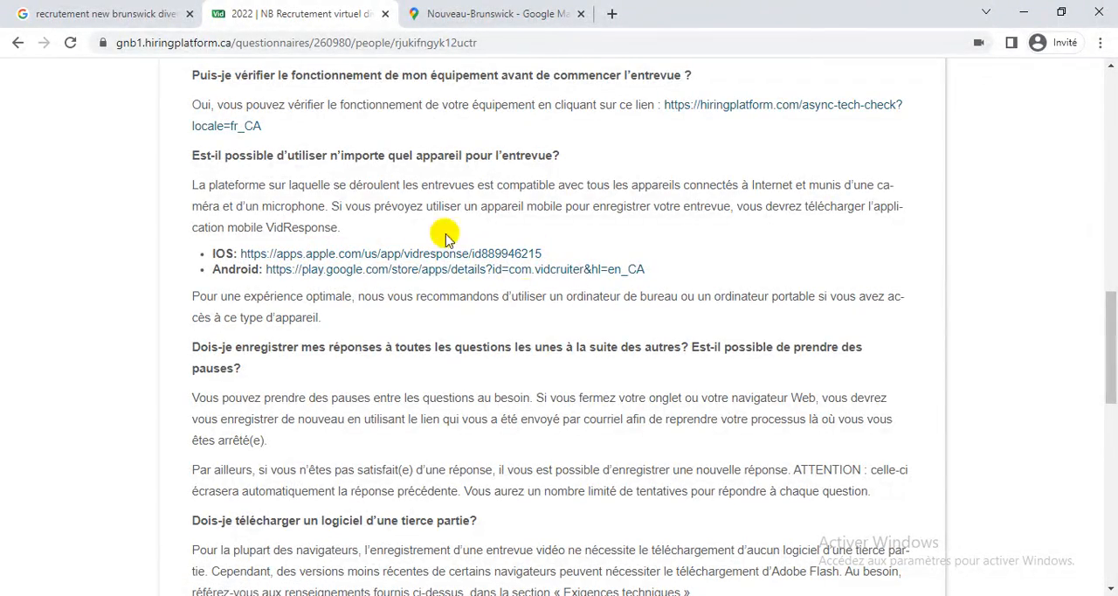
{"action": "scroll", "coordinate": [823, 367], "scroll_direction": "up", "scroll_amount": 1}
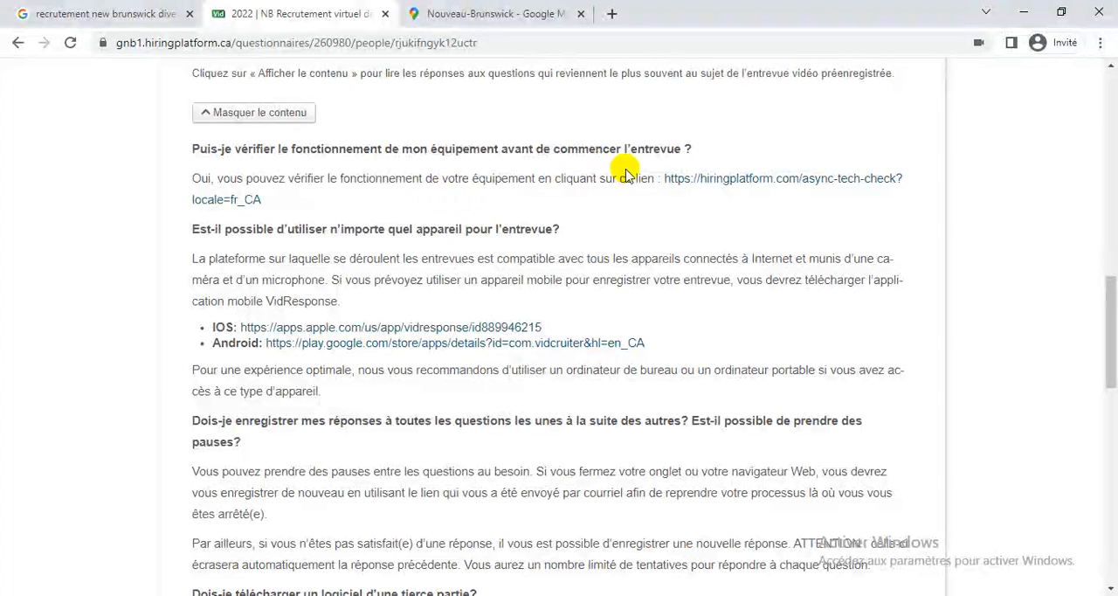
{"action": "right_click", "coordinate": [762, 180]}
{"action": "left_click", "coordinate": [792, 189]}
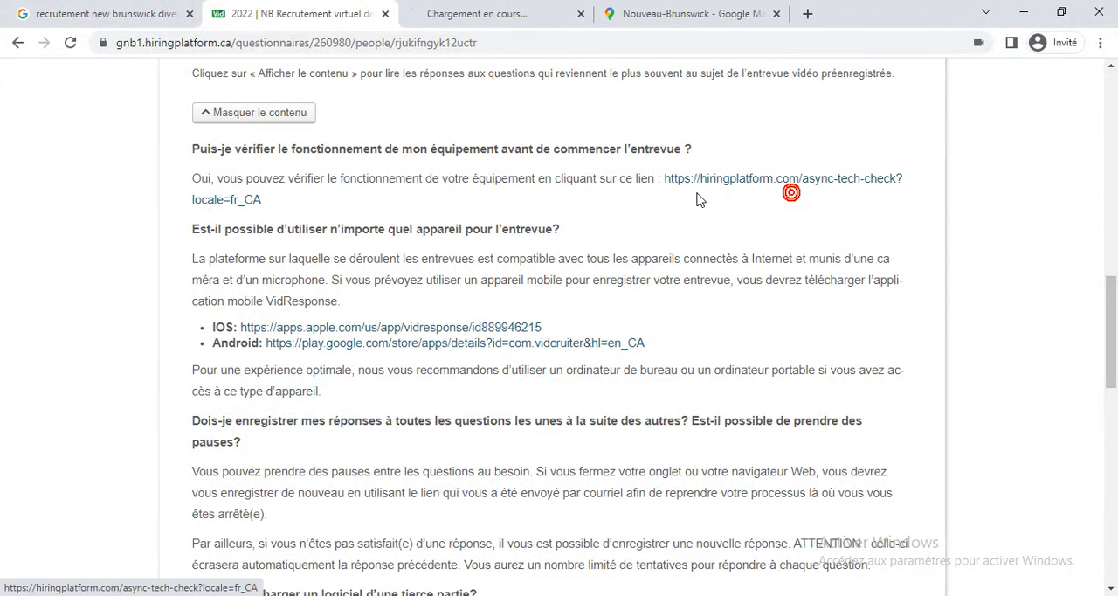
View the Tech Check diagnostic page, then close it and return to the questionnaire.
{"action": "left_click", "coordinate": [446, 20]}
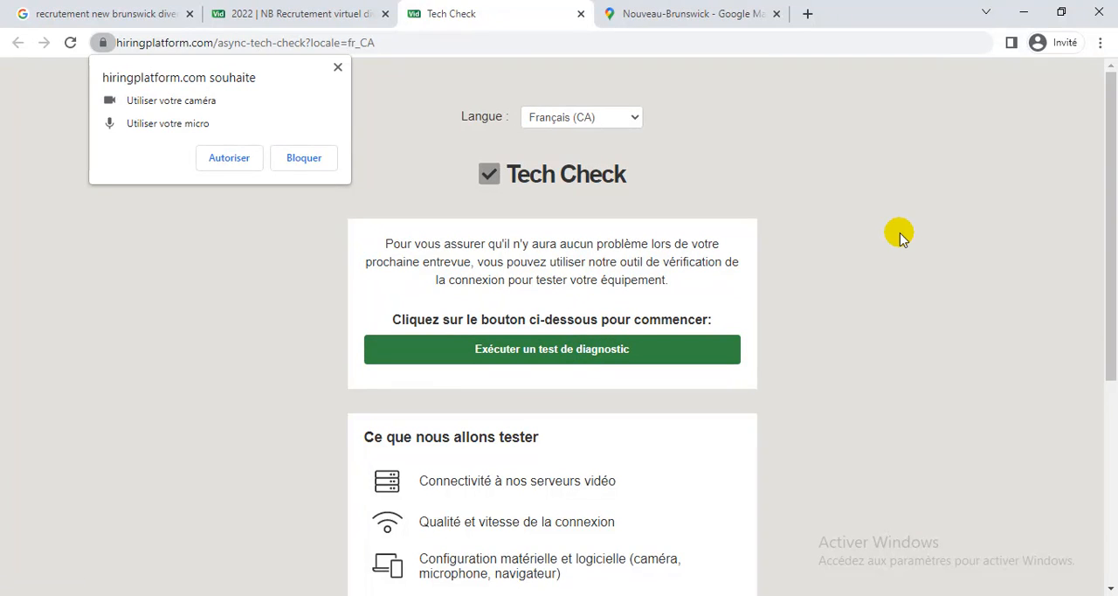
{"action": "left_click", "coordinate": [580, 13]}
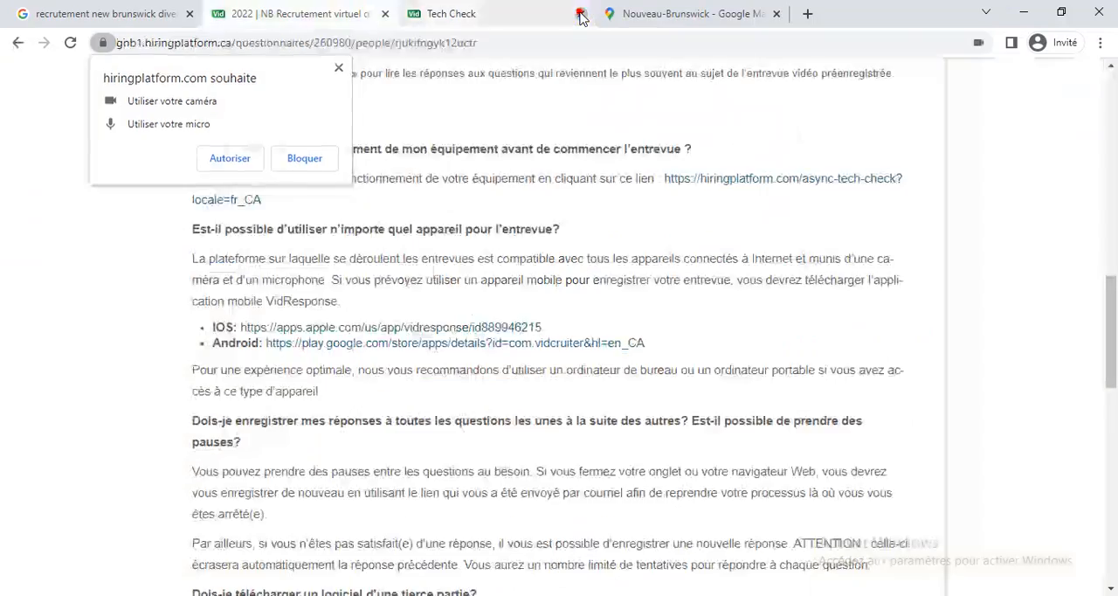
Skim the remaining frequently asked questions, confirm readiness for the interview with a working webcam, then save and continue to the following page.
{"action": "scroll", "coordinate": [535, 306], "scroll_direction": "down", "scroll_amount": 4}
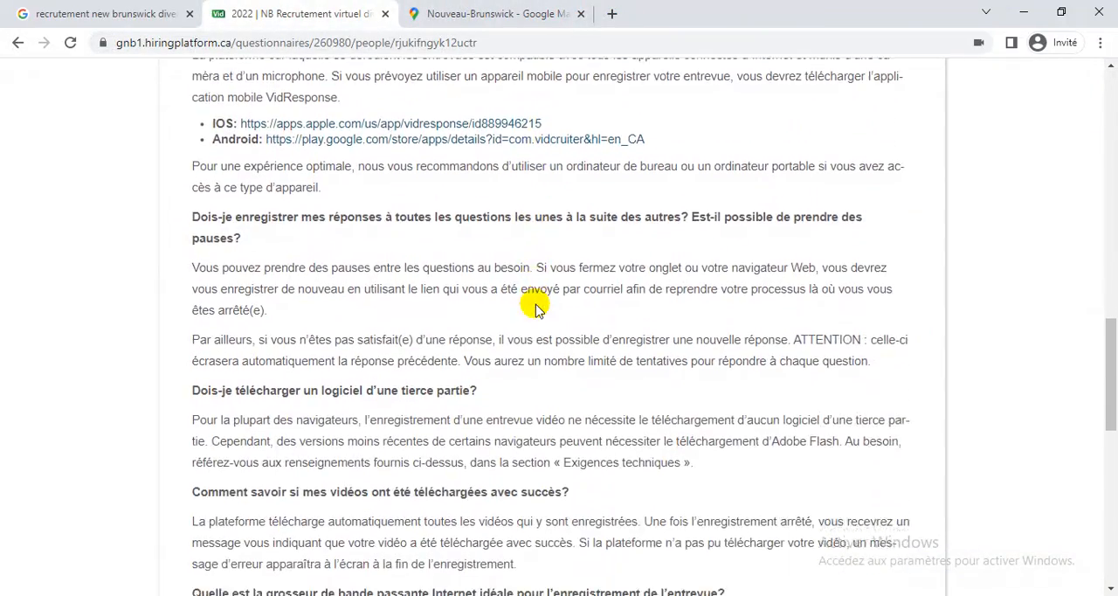
{"action": "scroll", "coordinate": [535, 306], "scroll_direction": "up", "scroll_amount": 4}
{"action": "scroll", "coordinate": [536, 306], "scroll_direction": "down", "scroll_amount": 4}
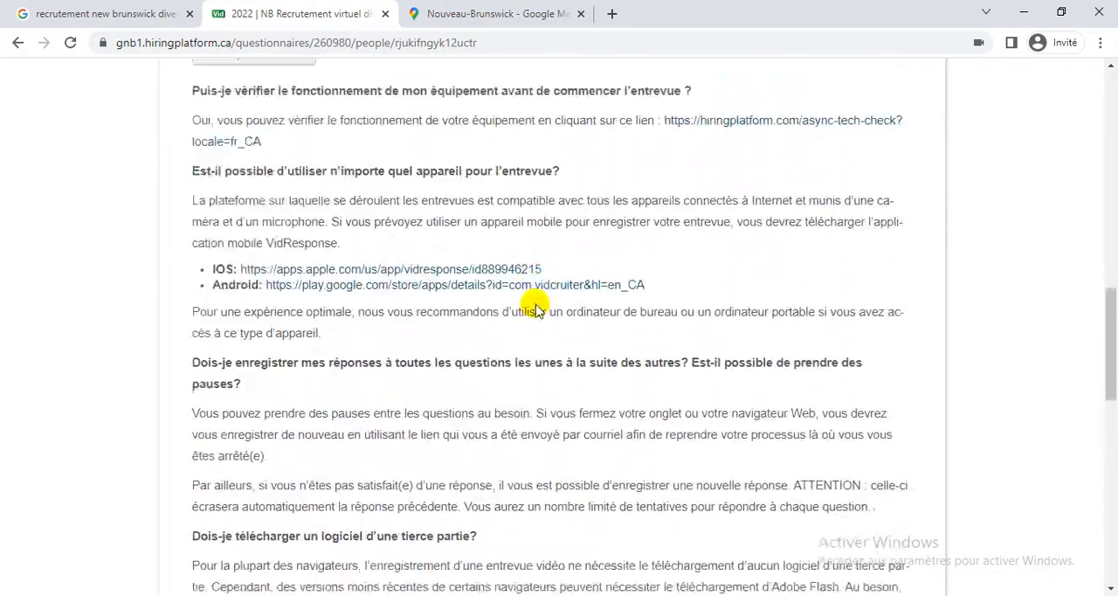
{"action": "scroll", "coordinate": [536, 306], "scroll_direction": "down", "scroll_amount": 3}
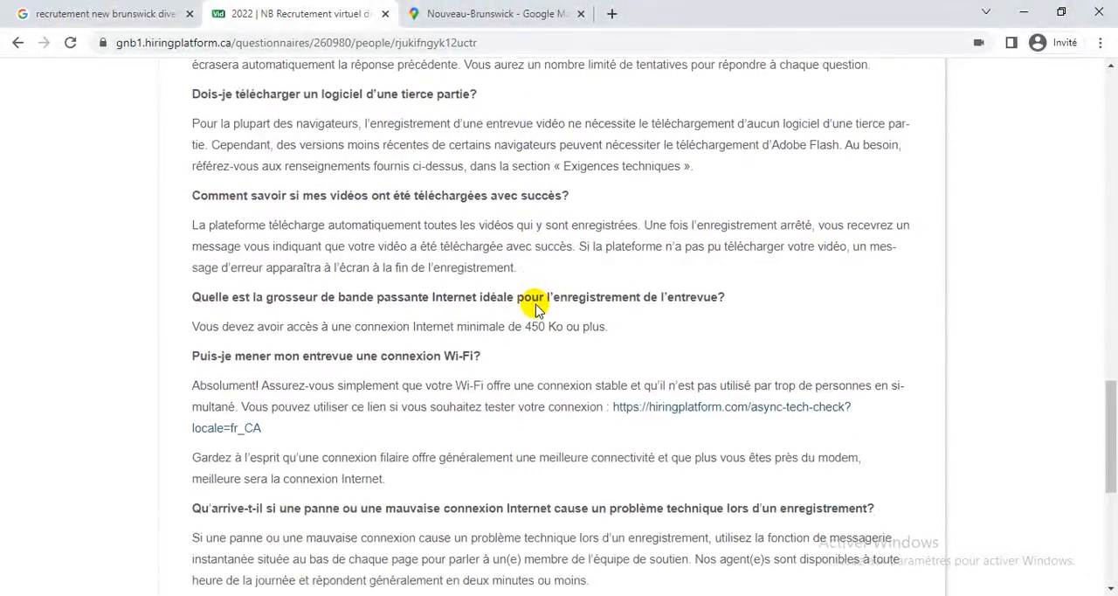
{"action": "scroll", "coordinate": [536, 306], "scroll_direction": "down", "scroll_amount": 3}
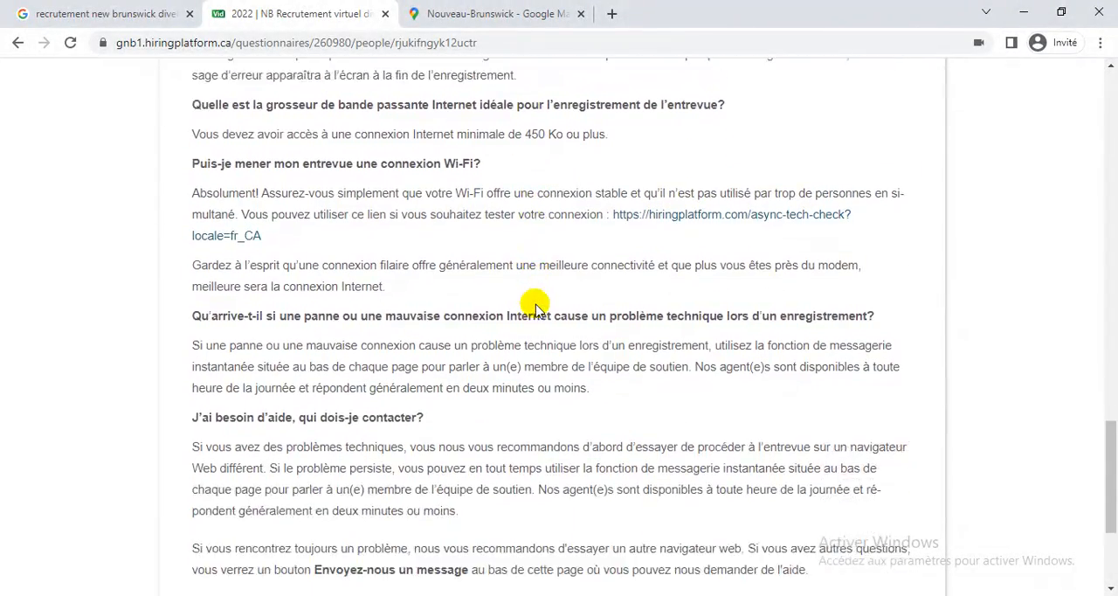
{"action": "scroll", "coordinate": [535, 306], "scroll_direction": "down", "scroll_amount": 3}
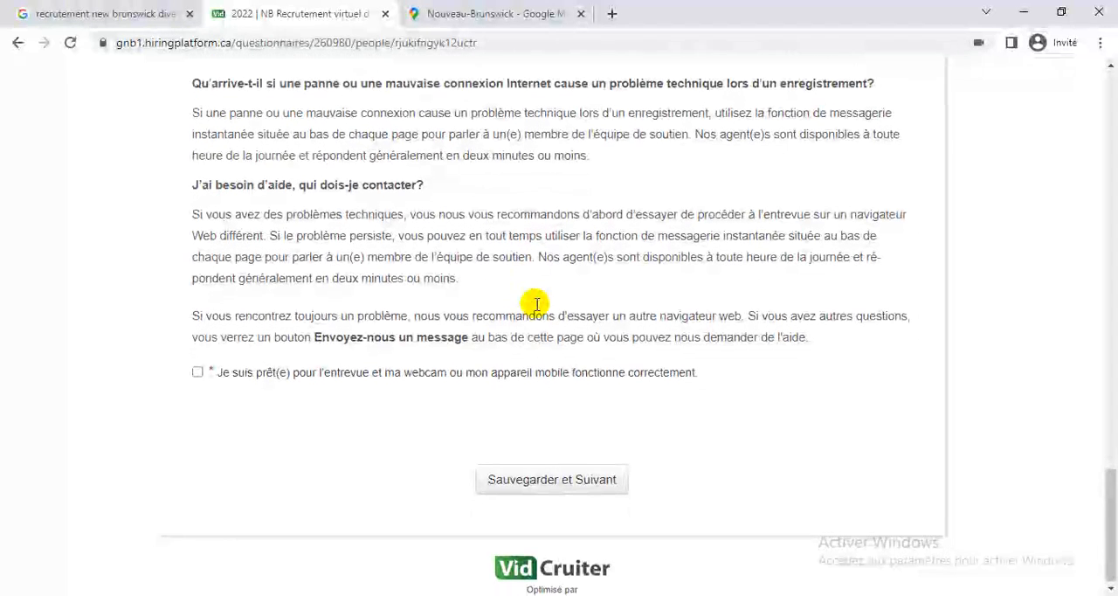
{"action": "left_click", "coordinate": [199, 372]}
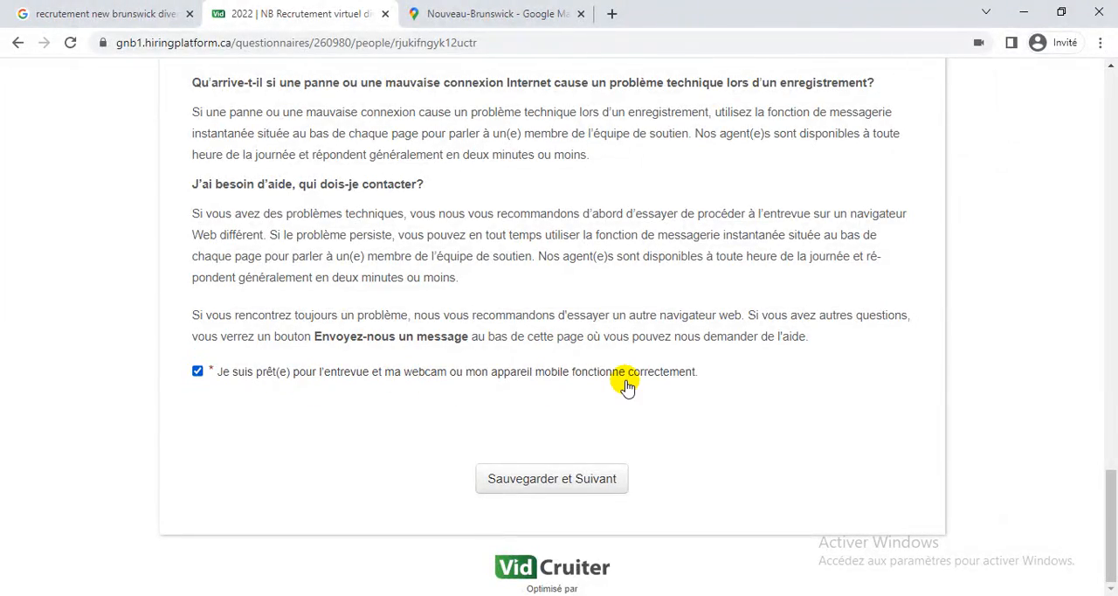
{"action": "left_click", "coordinate": [579, 489]}
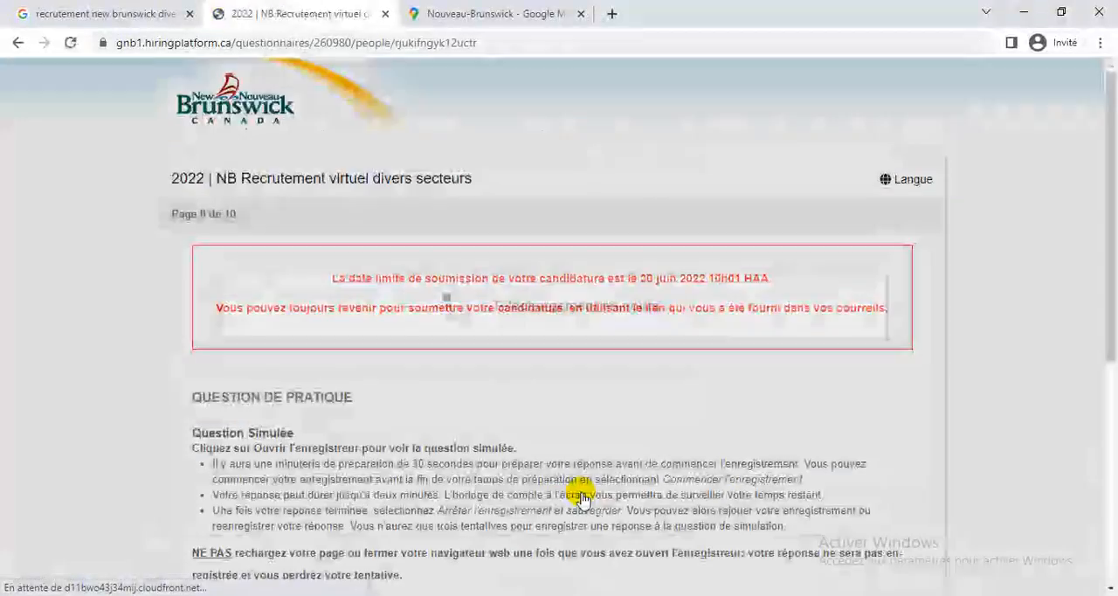
Review the practice question's instructions, including the note that answers are not used in the evaluation, and open its recorder.
{"action": "scroll", "coordinate": [865, 416], "scroll_direction": "down", "scroll_amount": 3}
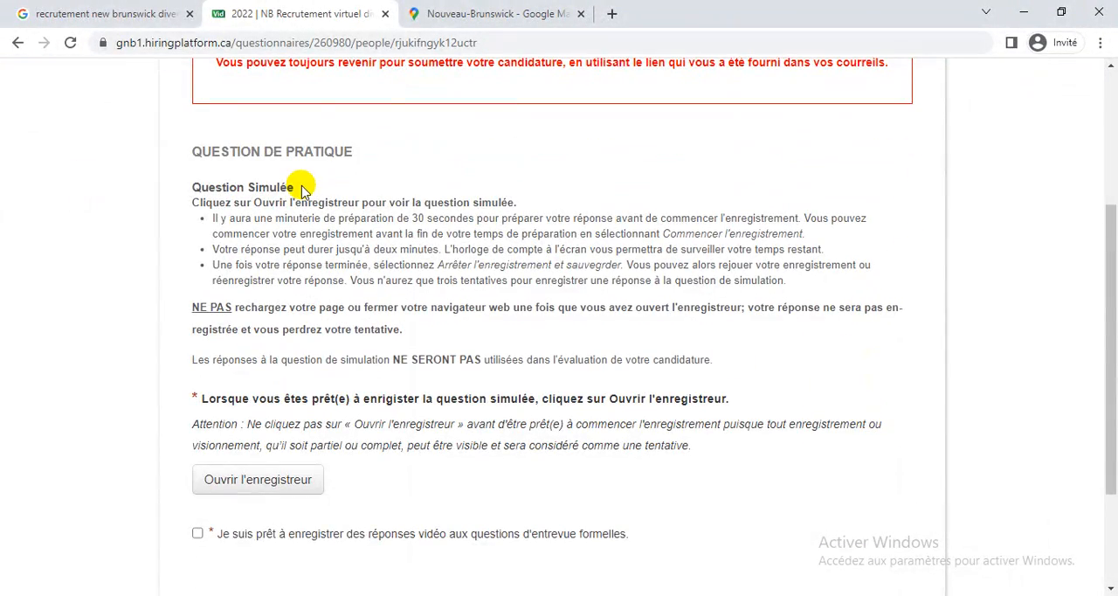
{"action": "scroll", "coordinate": [300, 192], "scroll_direction": "up", "scroll_amount": 3}
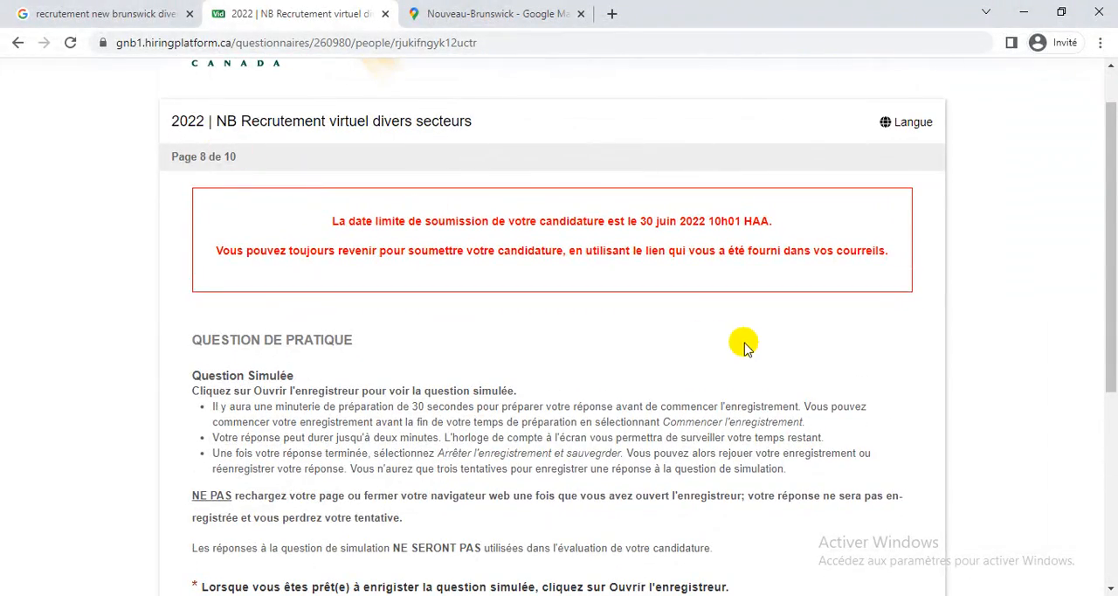
{"action": "scroll", "coordinate": [745, 347], "scroll_direction": "down", "scroll_amount": 3}
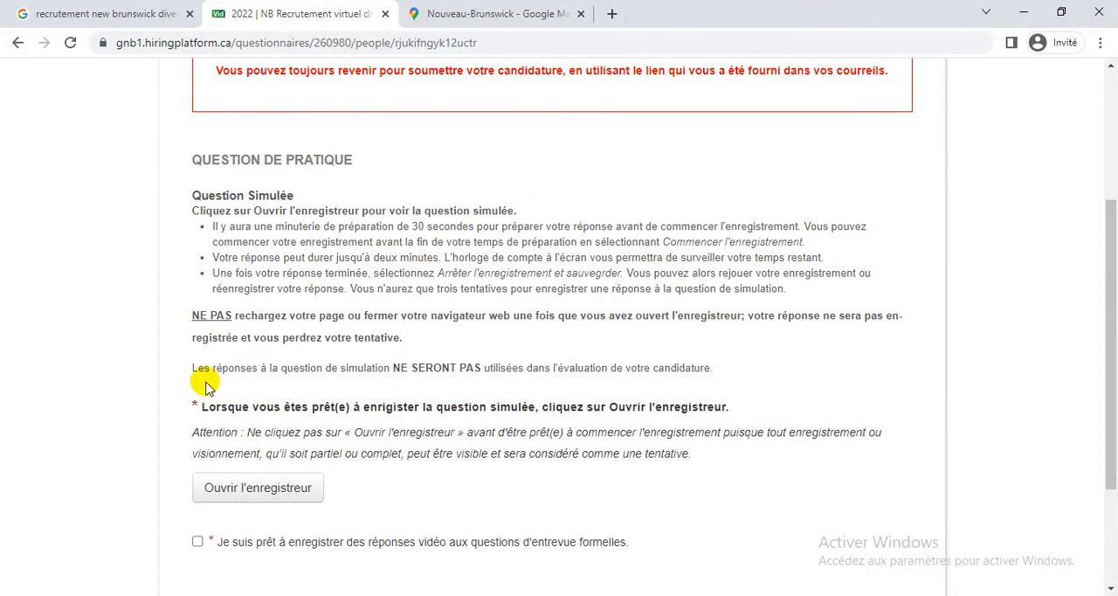
{"action": "left_click_drag", "start_coordinate": [200, 372], "coordinate": [712, 367]}
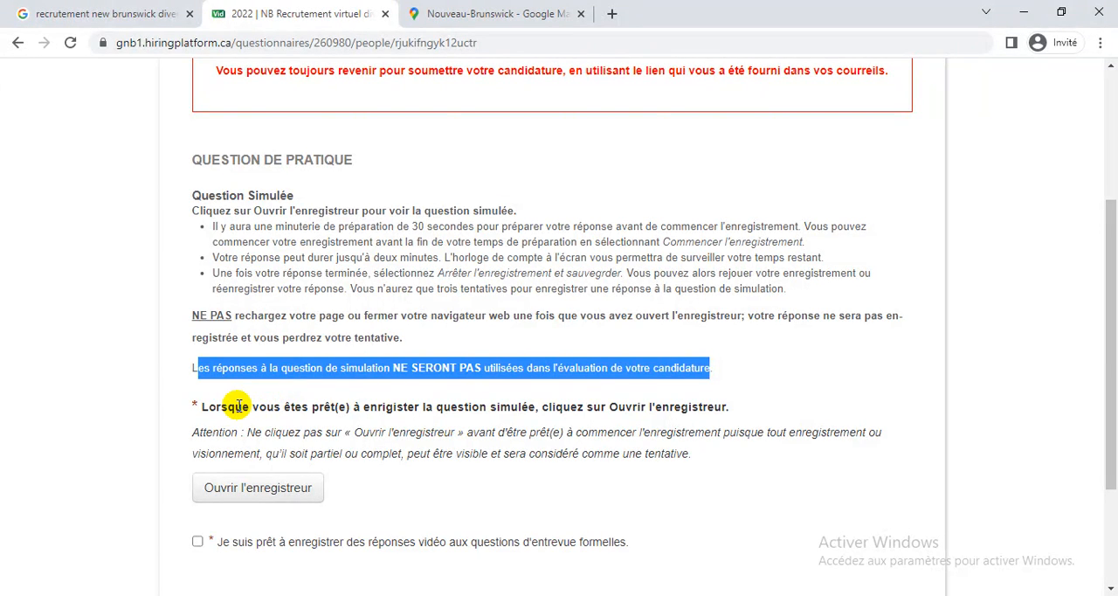
{"action": "left_click", "coordinate": [281, 498]}
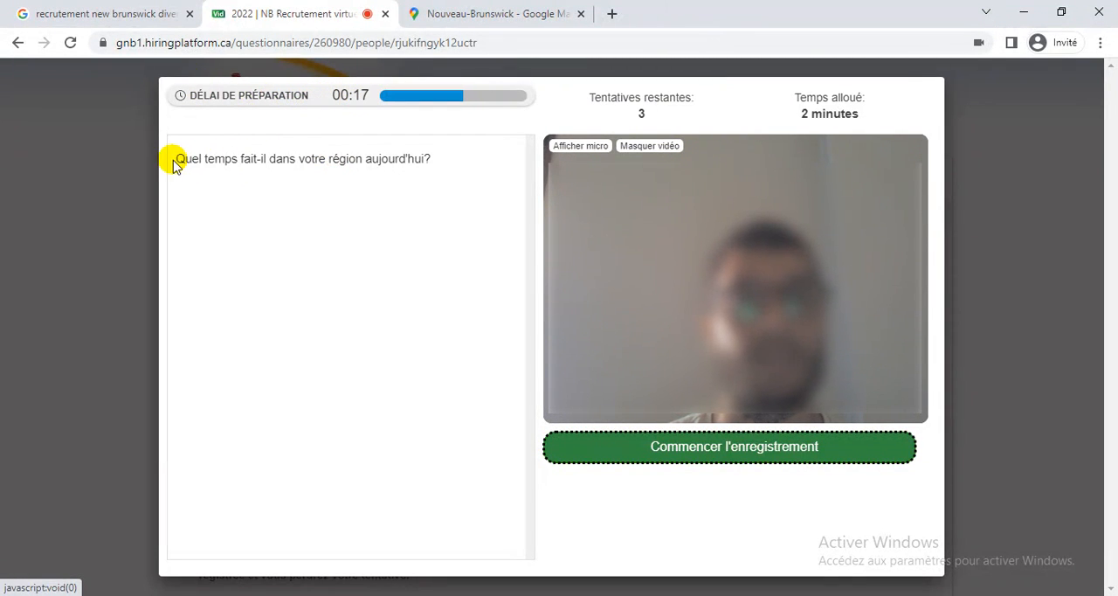
Read the simulated question about today's weather, record a video answer, then stop and save the recording.
{"action": "left_click_drag", "start_coordinate": [182, 159], "coordinate": [428, 154]}
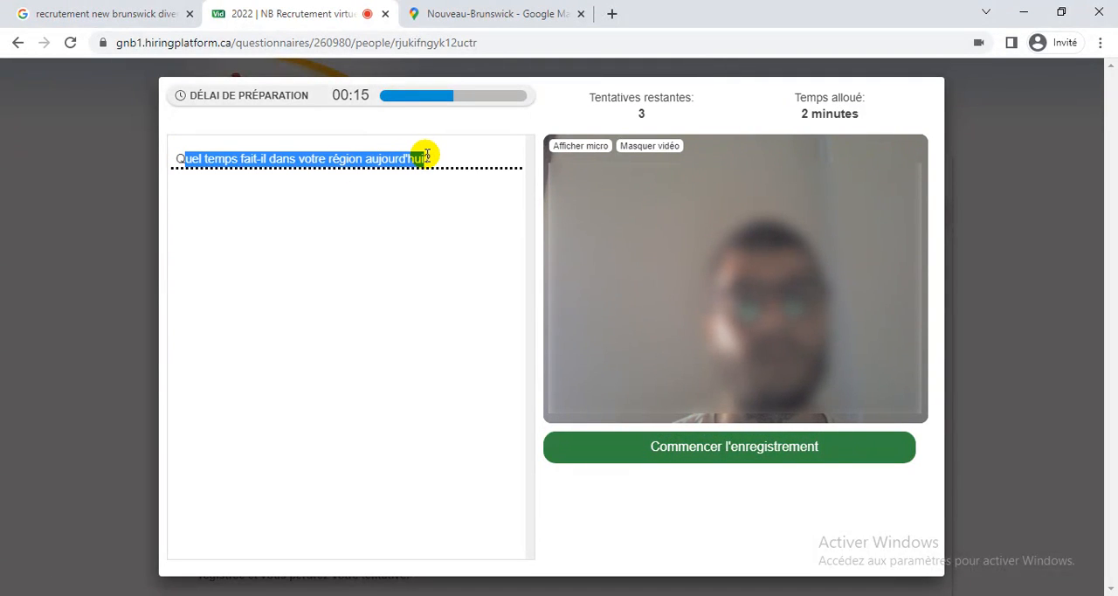
{"action": "left_click", "coordinate": [450, 160]}
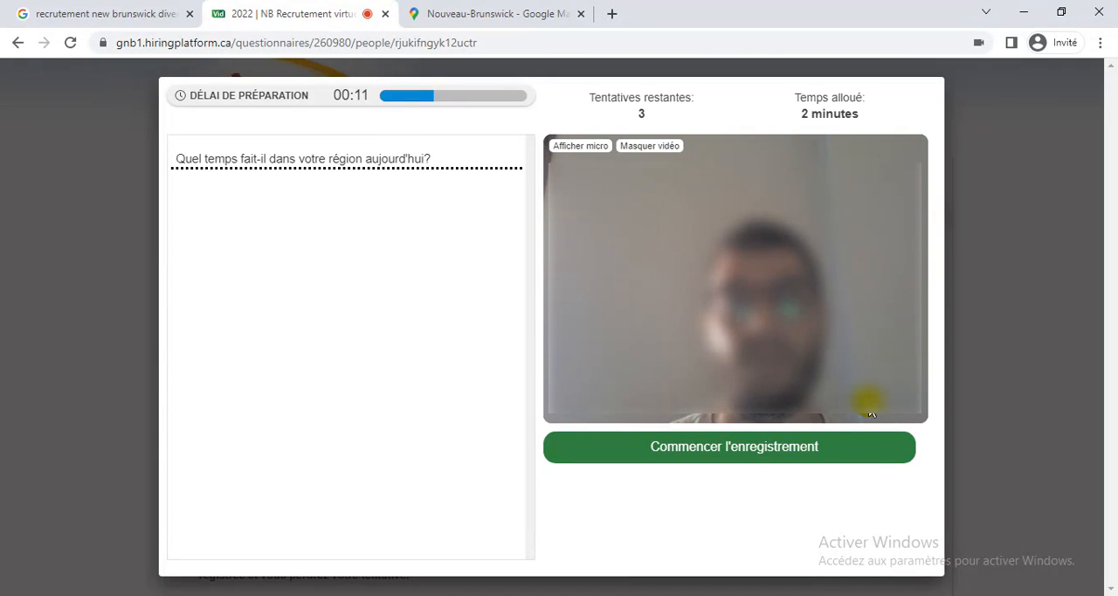
{"action": "left_click", "coordinate": [753, 465]}
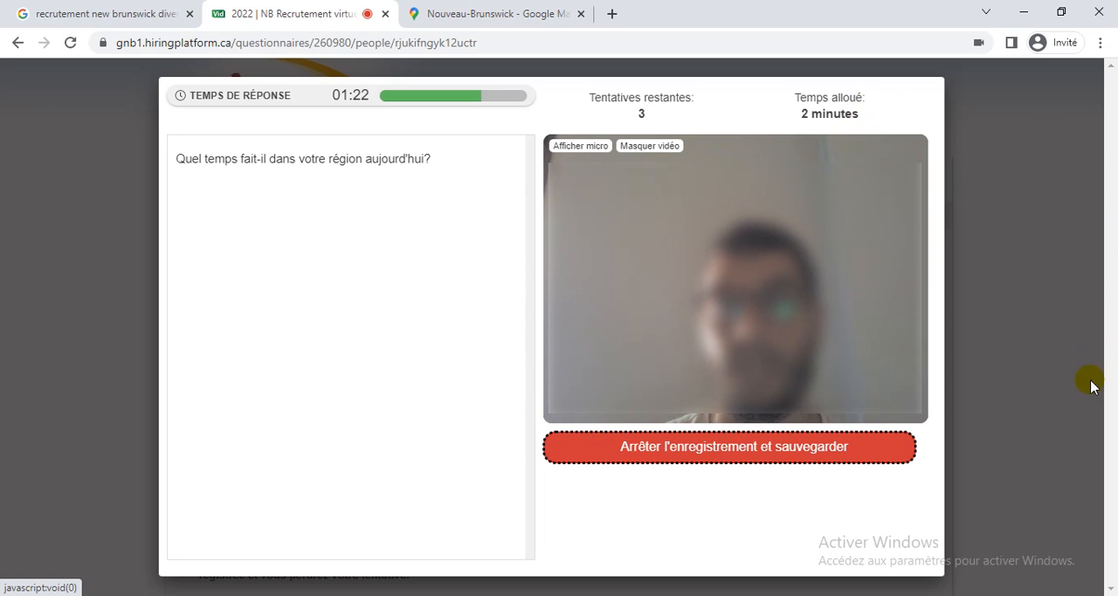
{"action": "left_click", "coordinate": [757, 453]}
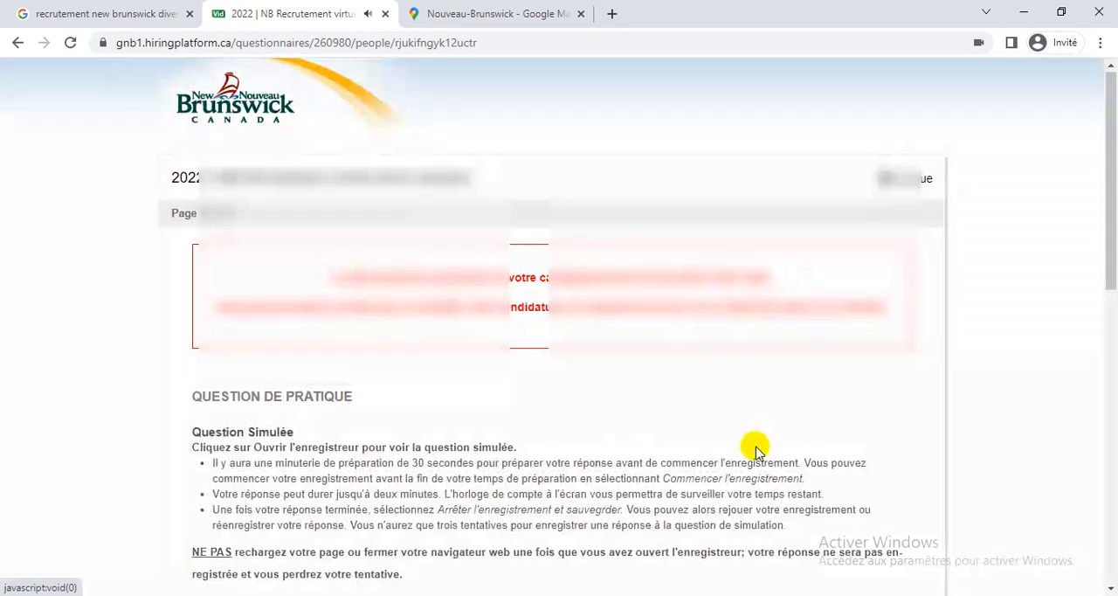
Play back the recorded practice answer, skip ahead in it and pause it.
{"action": "scroll", "coordinate": [458, 365], "scroll_direction": "down", "scroll_amount": 5}
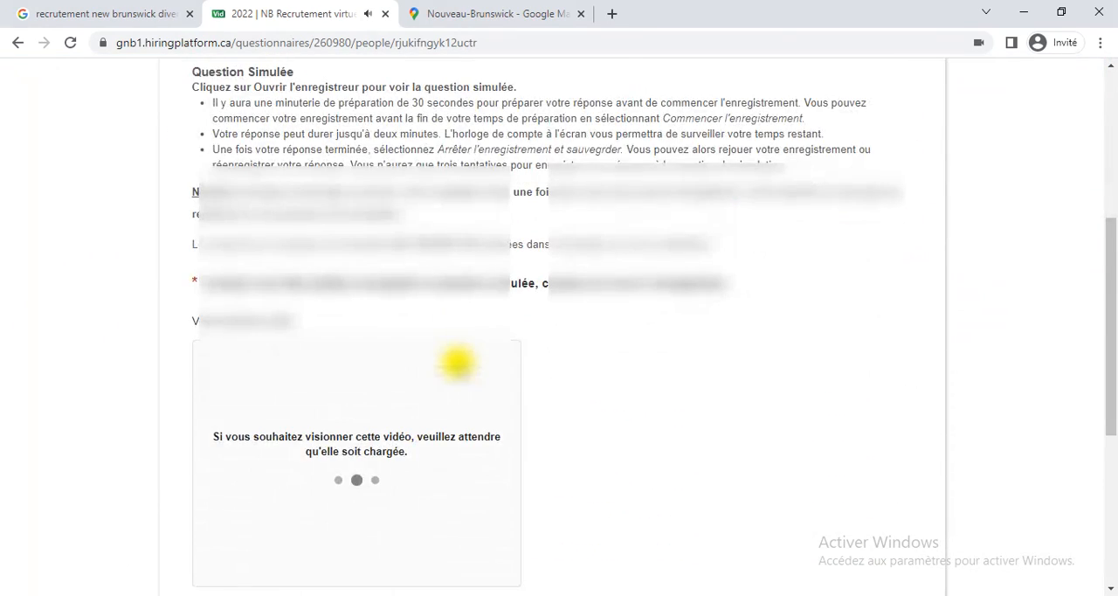
{"action": "scroll", "coordinate": [458, 361], "scroll_direction": "down", "scroll_amount": 2}
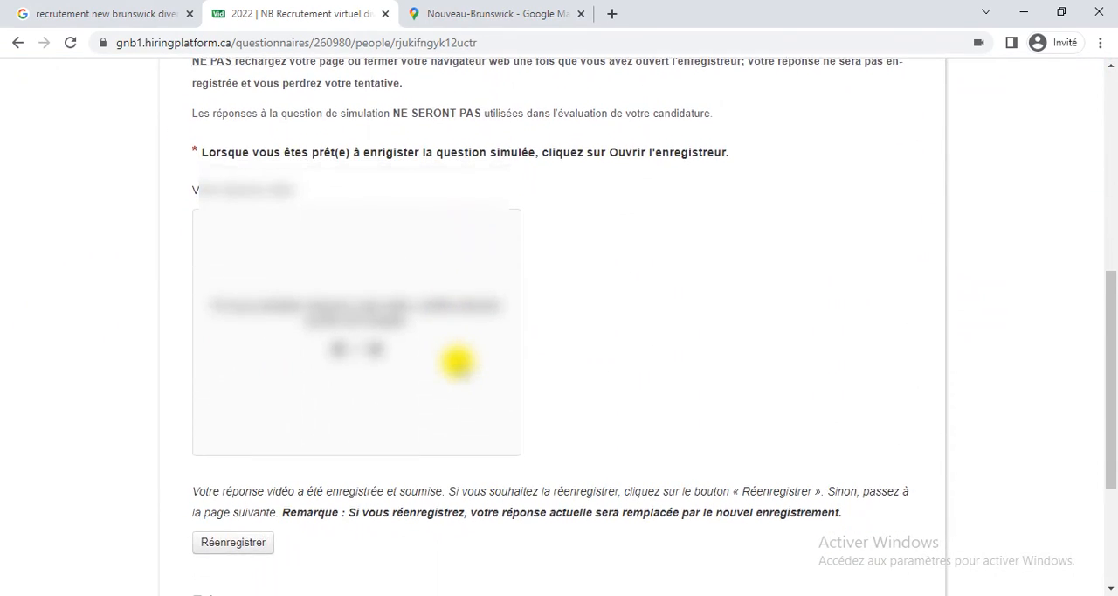
{"action": "scroll", "coordinate": [458, 361], "scroll_direction": "up", "scroll_amount": 1}
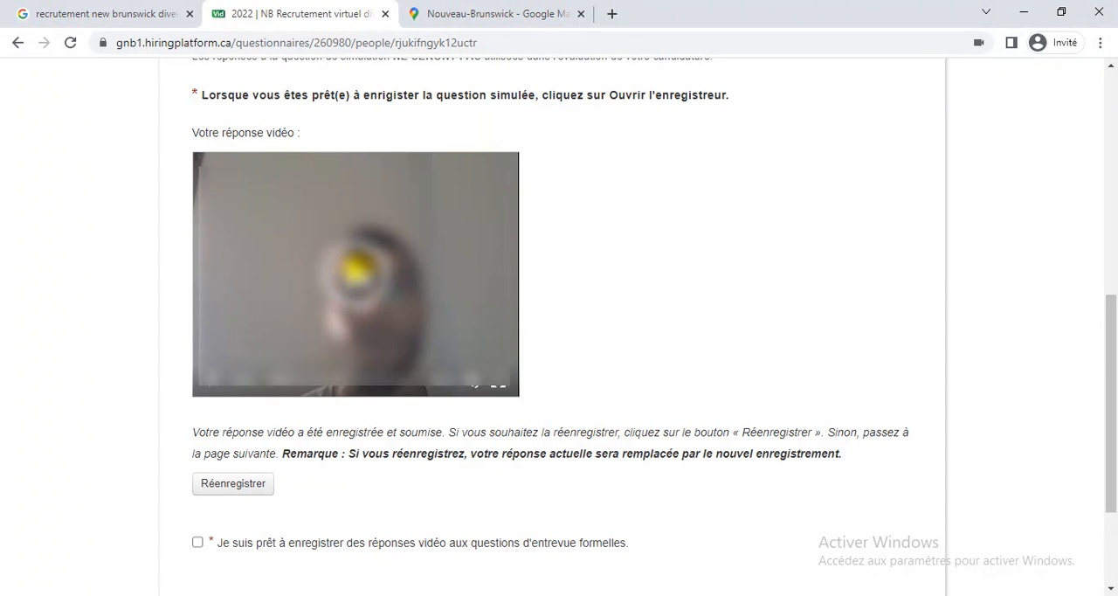
{"action": "left_click", "coordinate": [356, 266]}
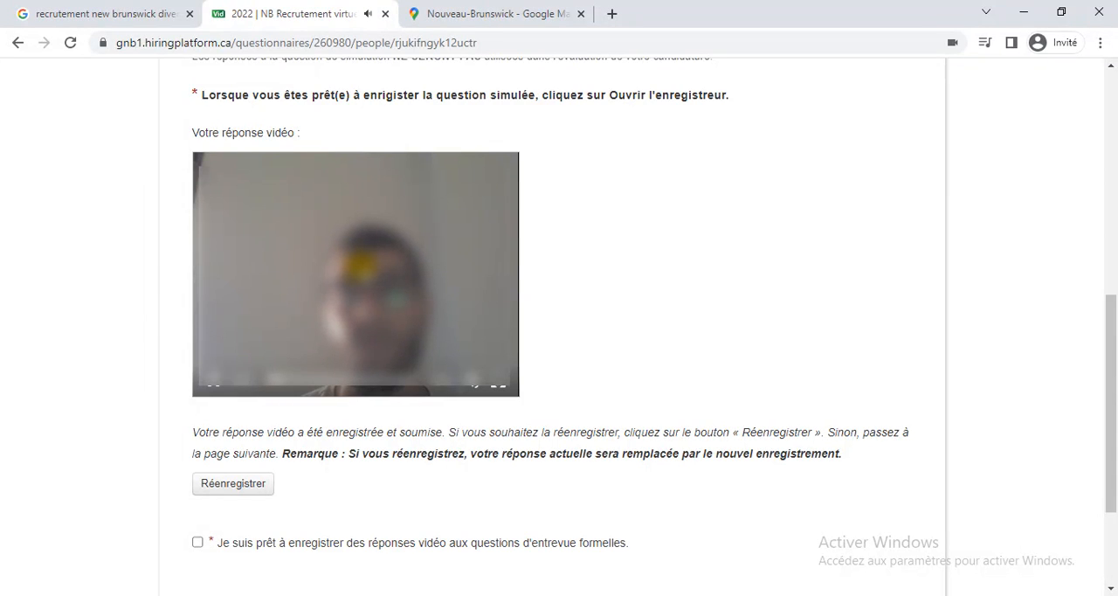
{"action": "left_click", "coordinate": [357, 390]}
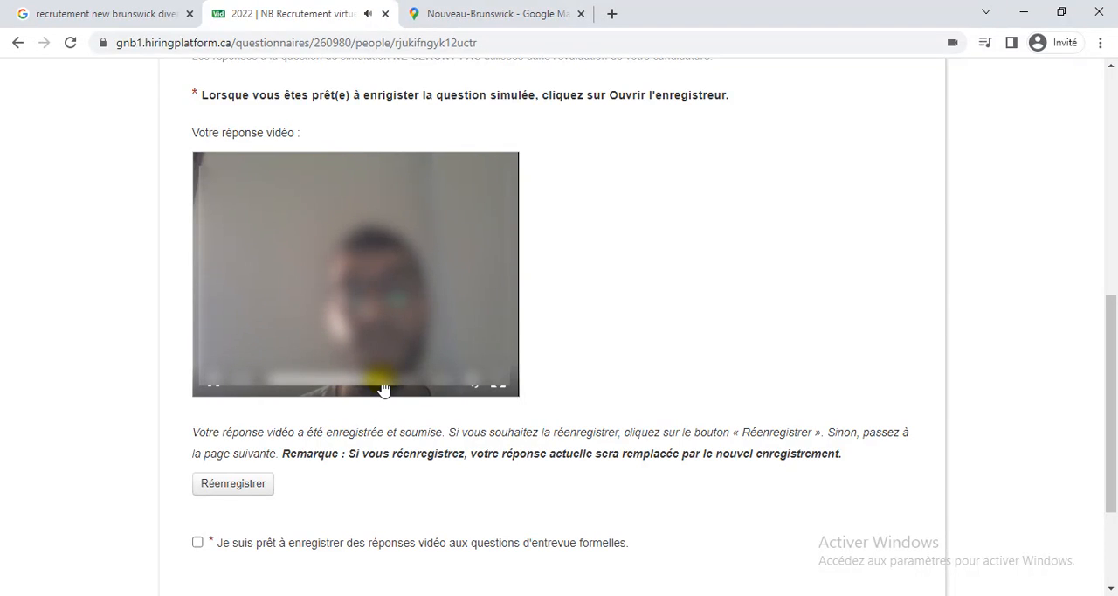
{"action": "left_click", "coordinate": [221, 386]}
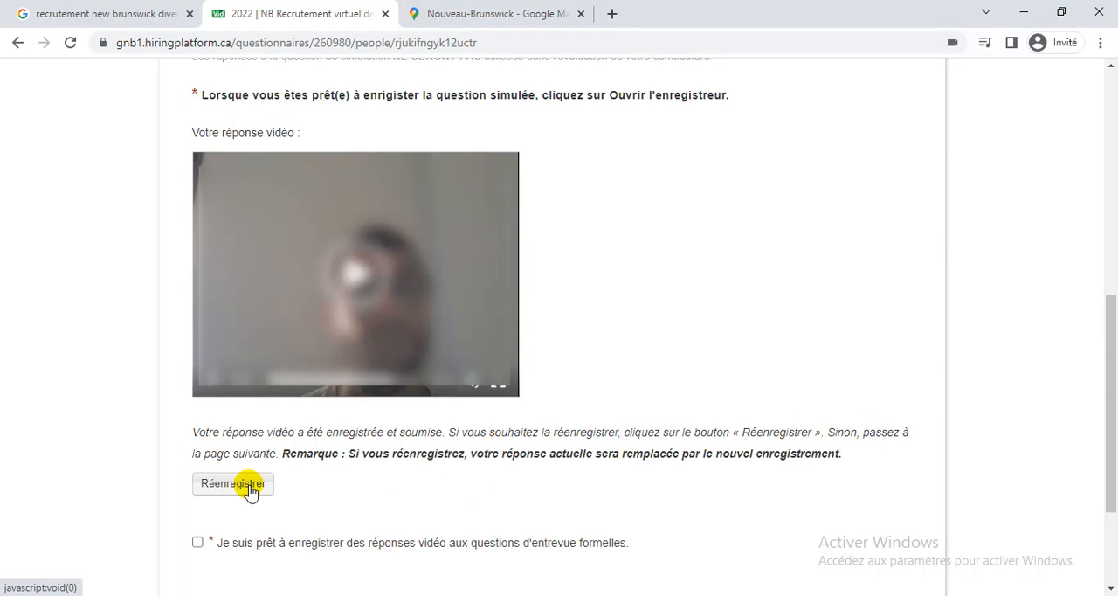
Confirm readiness to record video answers to the formal interview questions, then save and continue to the following page.
{"action": "scroll", "coordinate": [187, 374], "scroll_direction": "down", "scroll_amount": 2}
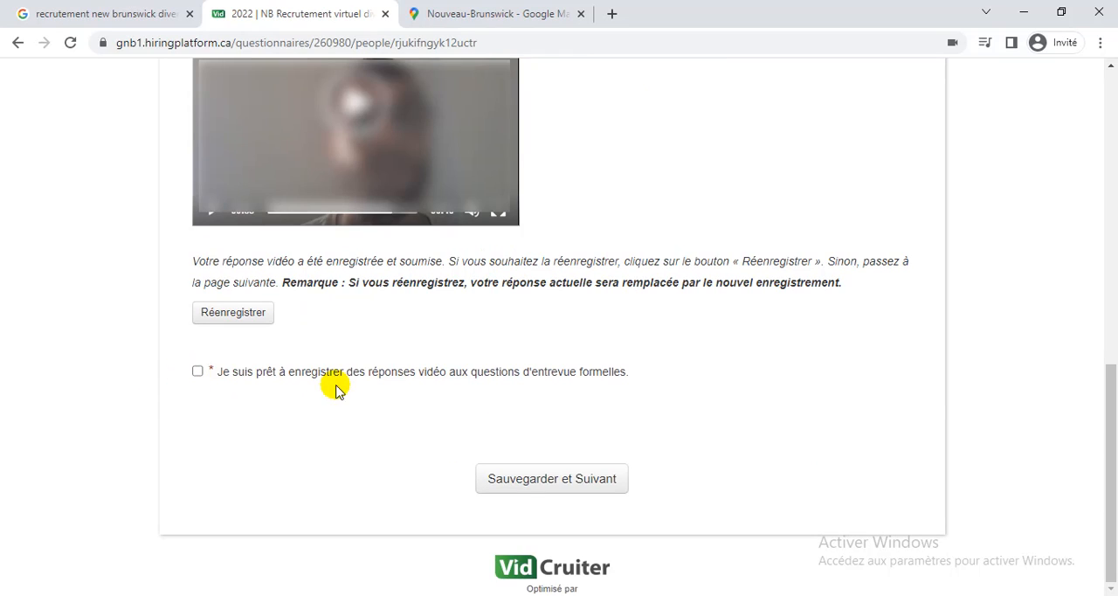
{"action": "left_click", "coordinate": [198, 374]}
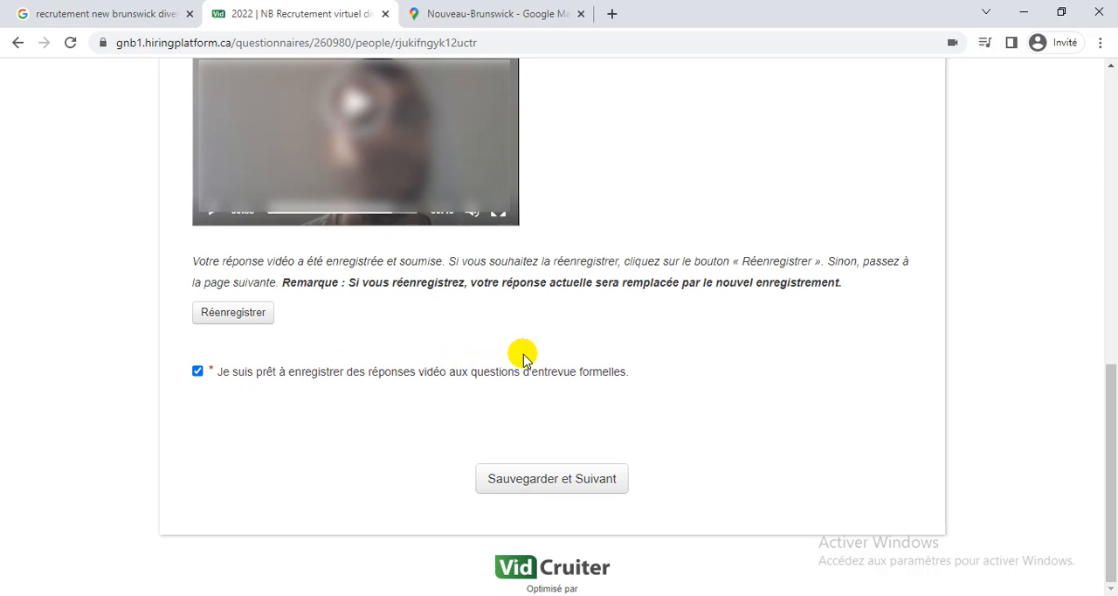
{"action": "left_click", "coordinate": [597, 487]}
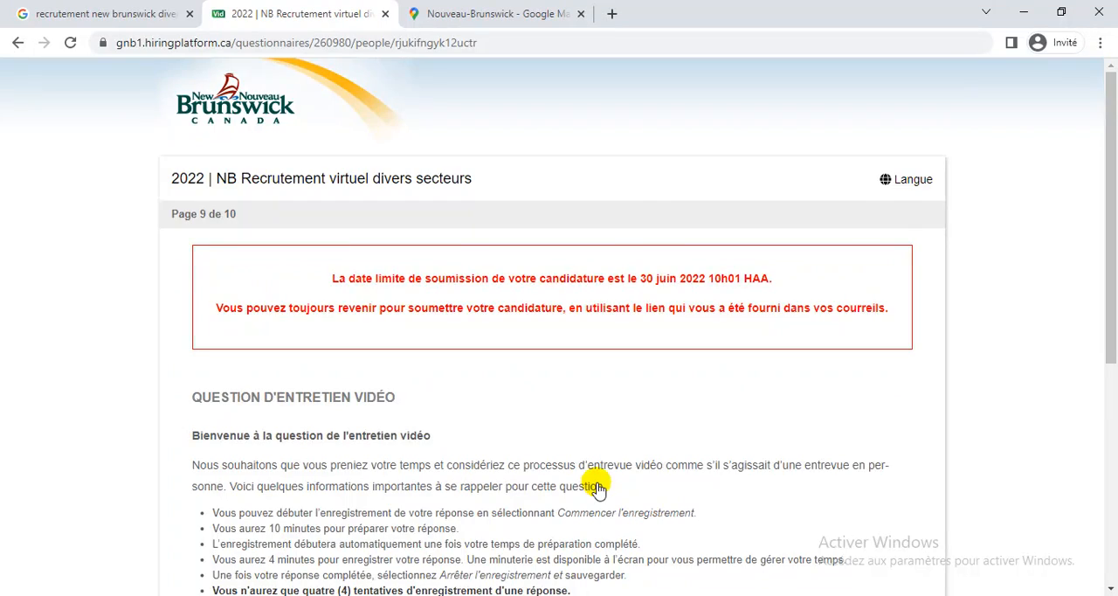
Review the video interview question's instructions on preparation time, response time and allowed attempts.
{"action": "scroll", "coordinate": [596, 483], "scroll_direction": "down", "scroll_amount": 1}
{"action": "scroll", "coordinate": [597, 483], "scroll_direction": "down", "scroll_amount": 4}
{"action": "scroll", "coordinate": [597, 483], "scroll_direction": "up", "scroll_amount": 2}
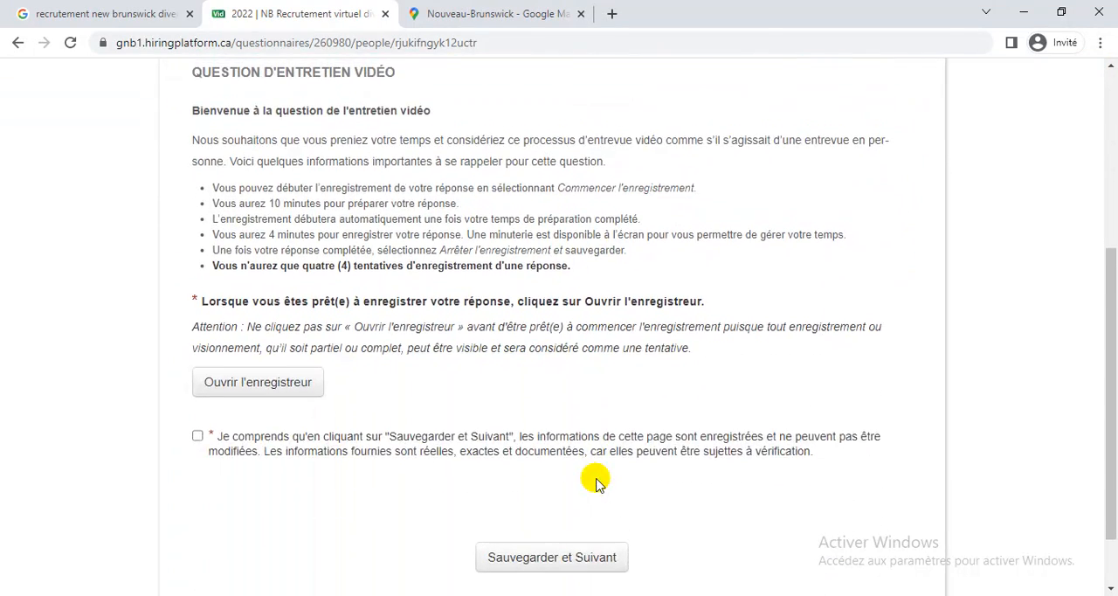
{"action": "scroll", "coordinate": [597, 483], "scroll_direction": "down", "scroll_amount": 1}
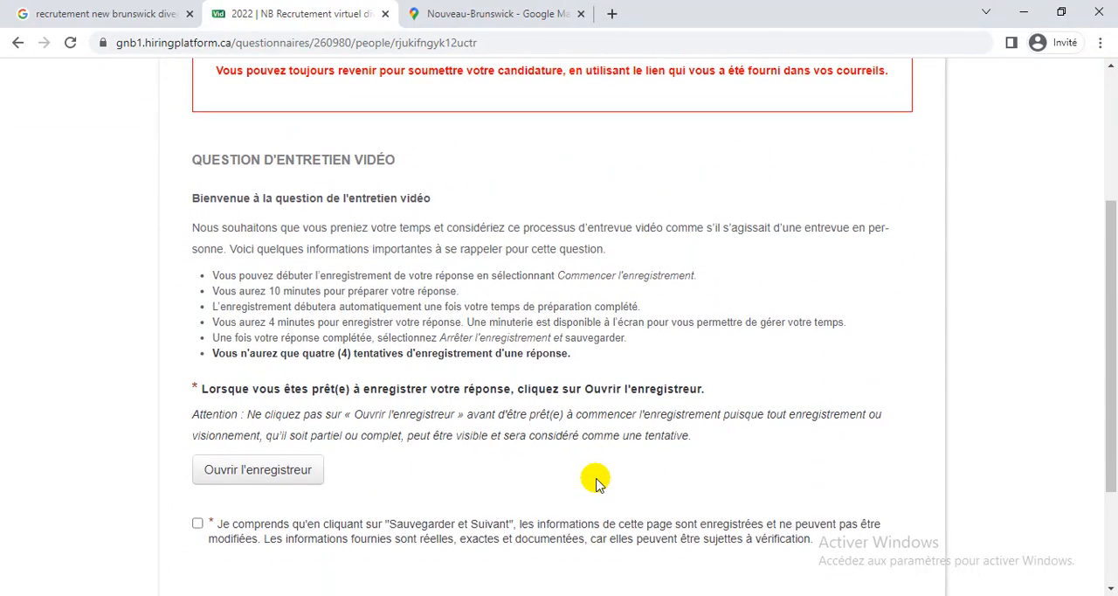
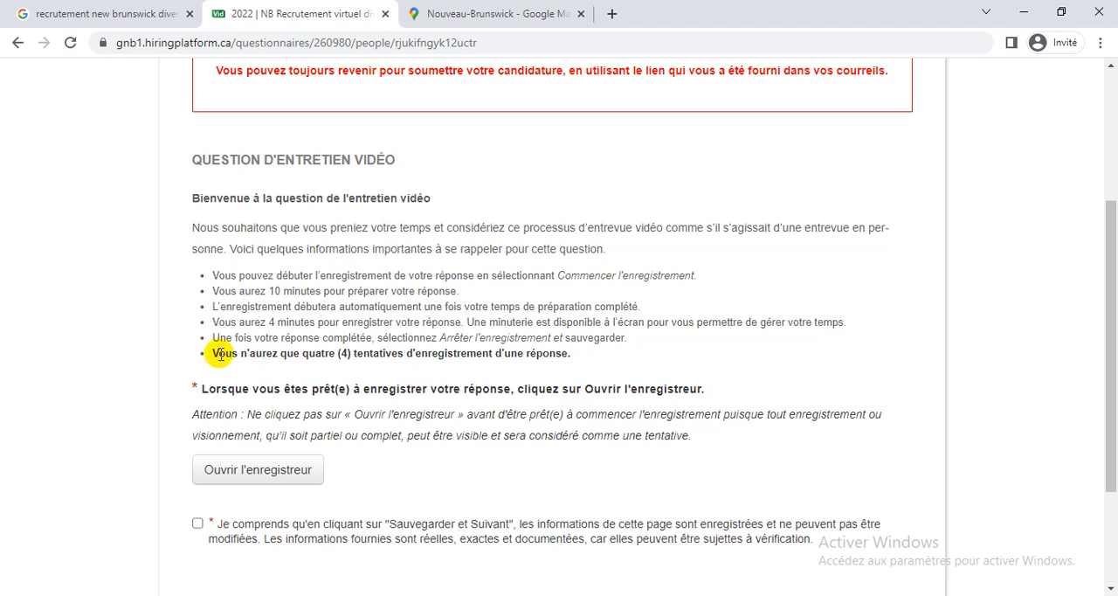
Examine the limit on recording attempts, the warning about opening the recorder and the submission deadline on the video interview page.
{"action": "left_click_drag", "start_coordinate": [210, 353], "coordinate": [415, 353]}
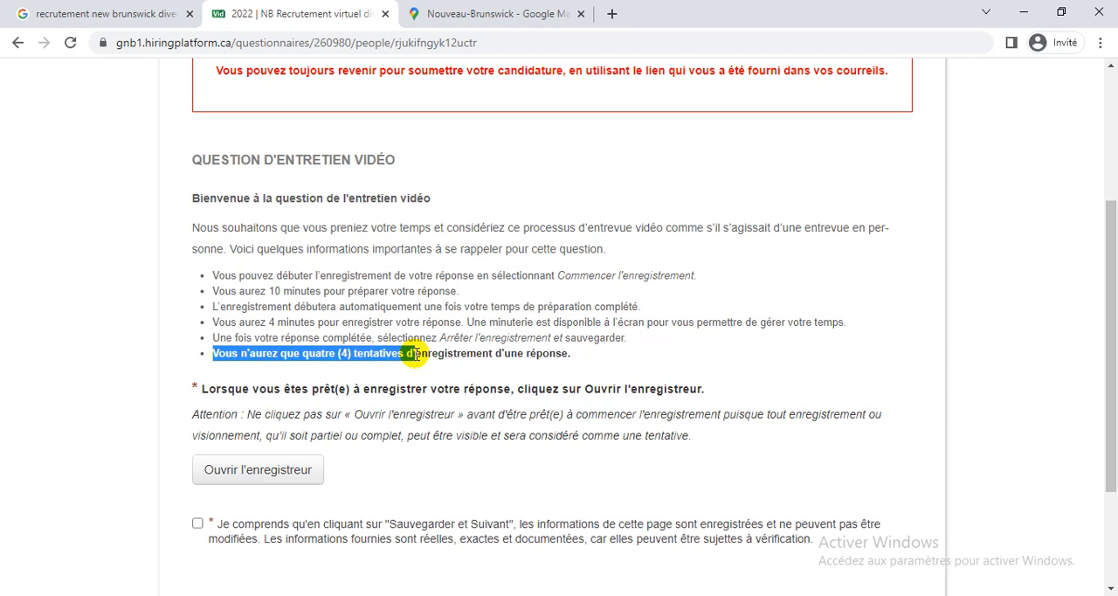
{"action": "left_click", "coordinate": [415, 353]}
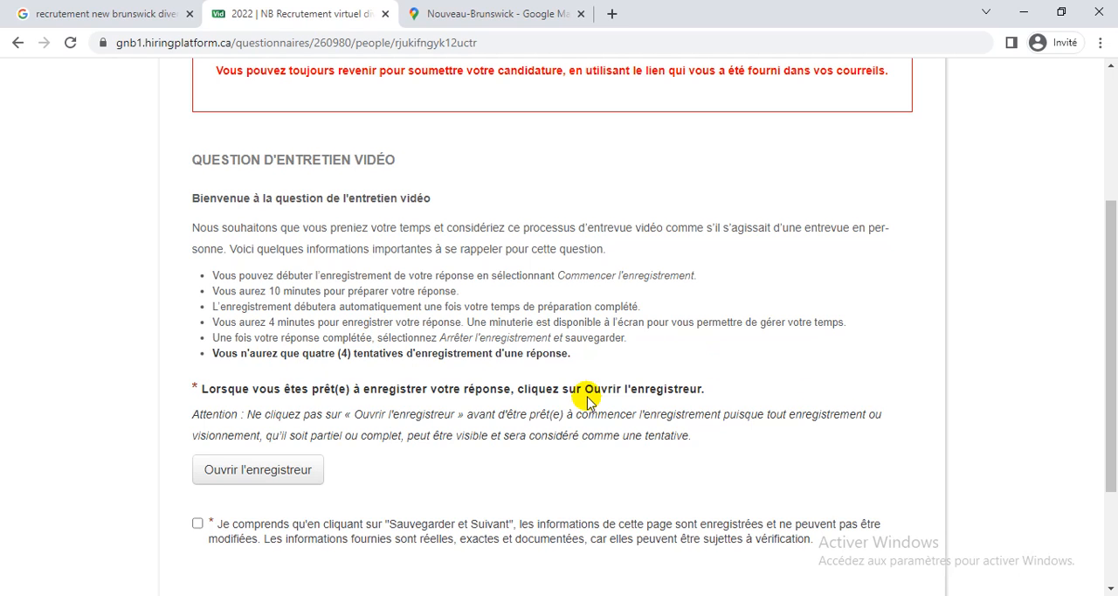
{"action": "scroll", "coordinate": [588, 400], "scroll_direction": "up", "scroll_amount": 3}
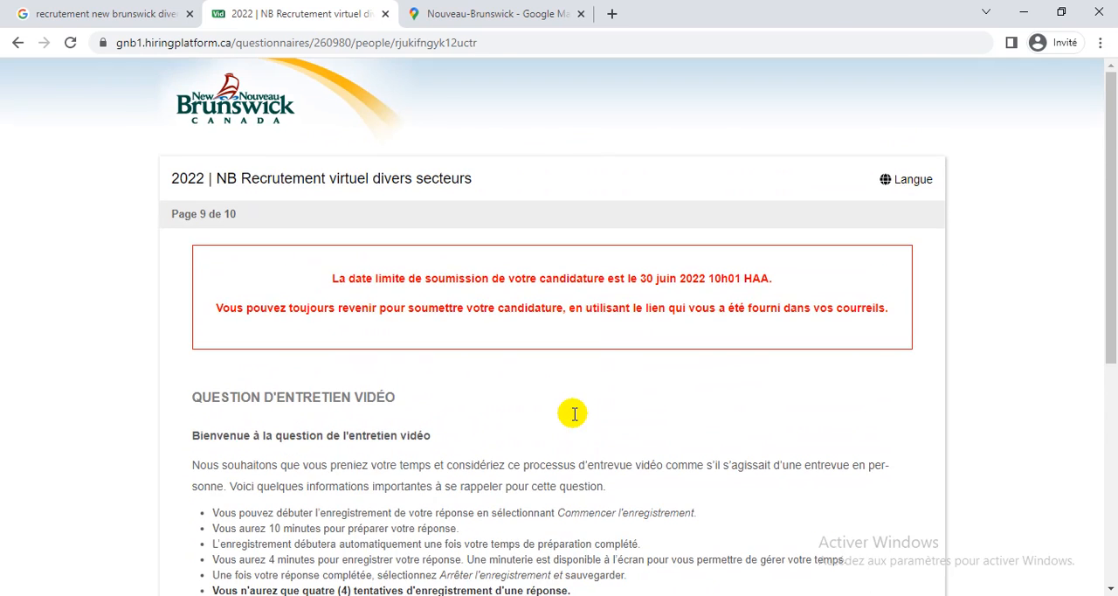
{"action": "scroll", "coordinate": [576, 415], "scroll_direction": "down", "scroll_amount": 1}
{"action": "scroll", "coordinate": [573, 418], "scroll_direction": "down", "scroll_amount": 3}
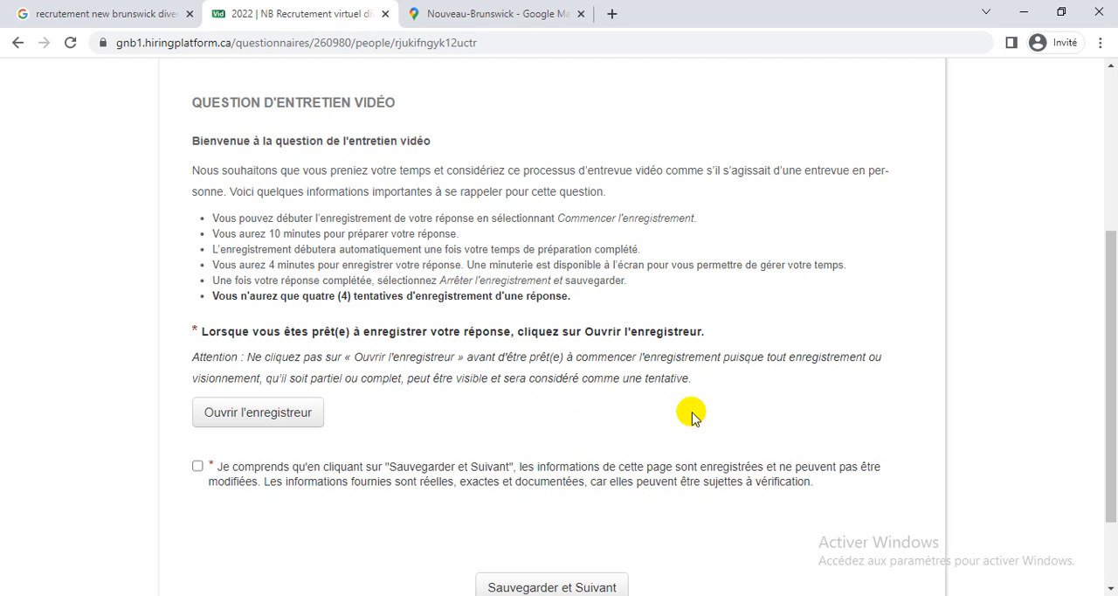
{"action": "scroll", "coordinate": [692, 418], "scroll_direction": "up", "scroll_amount": 2}
{"action": "scroll", "coordinate": [692, 430], "scroll_direction": "down", "scroll_amount": 1}
{"action": "scroll", "coordinate": [692, 430], "scroll_direction": "up", "scroll_amount": 1}
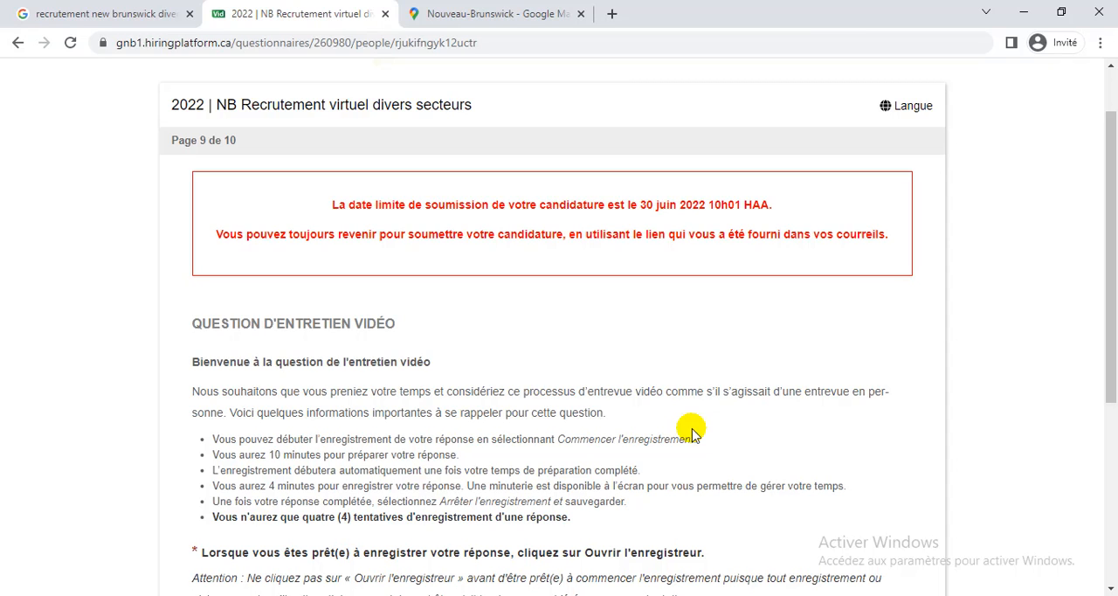
{"action": "scroll", "coordinate": [690, 431], "scroll_direction": "down", "scroll_amount": 1}
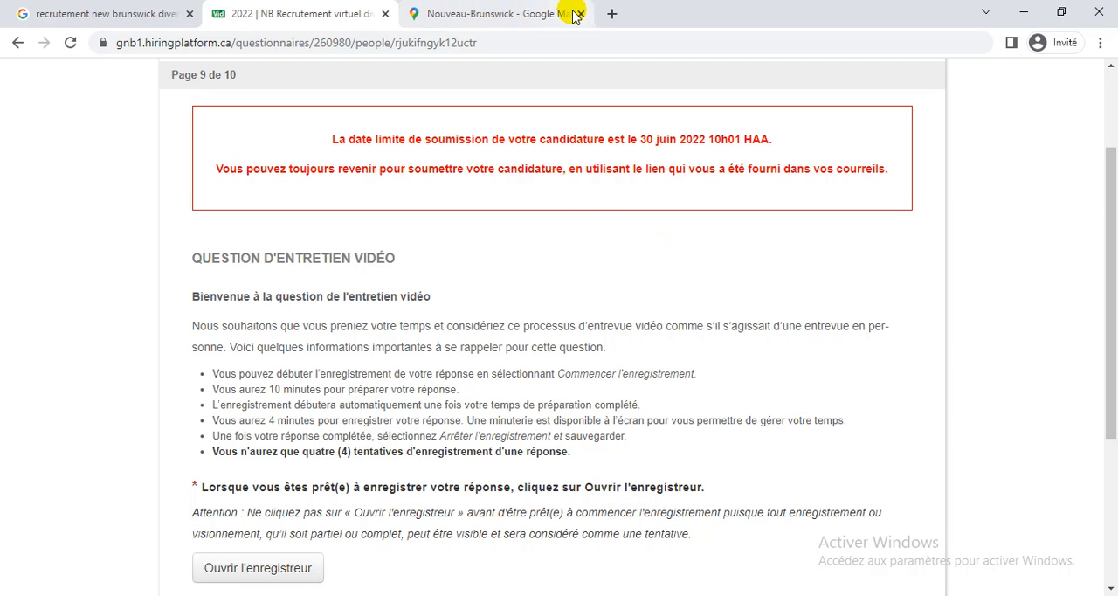
Open the Tech Check page at hiringplatform.com/async-tech-check?locale=fr_CA in a new browser tab and return to the recruitment questionnaire.
{"action": "left_click", "coordinate": [612, 13]}
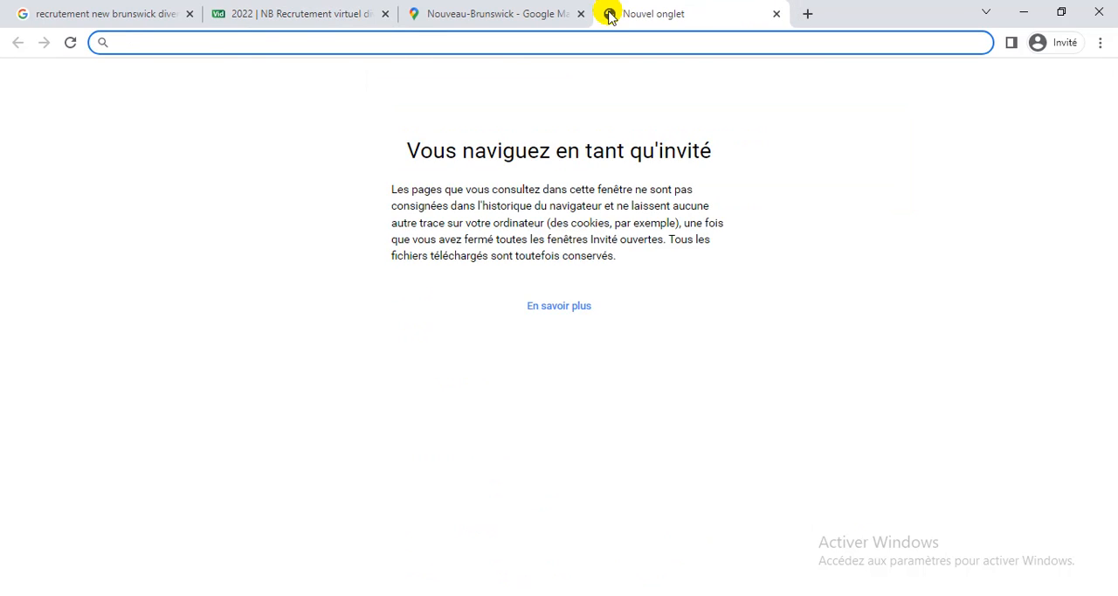
{"action": "type", "text": "https://hiringplatform.com/async-tech-check?locale=fr_CA"}
{"action": "key", "text": "Return"}
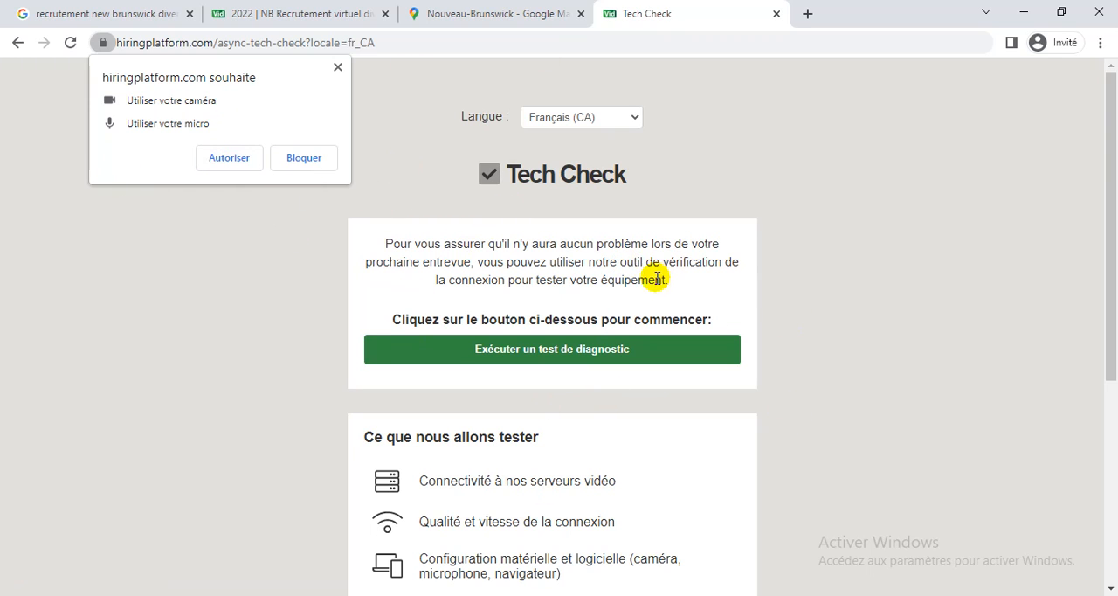
{"action": "left_click", "coordinate": [324, 10]}
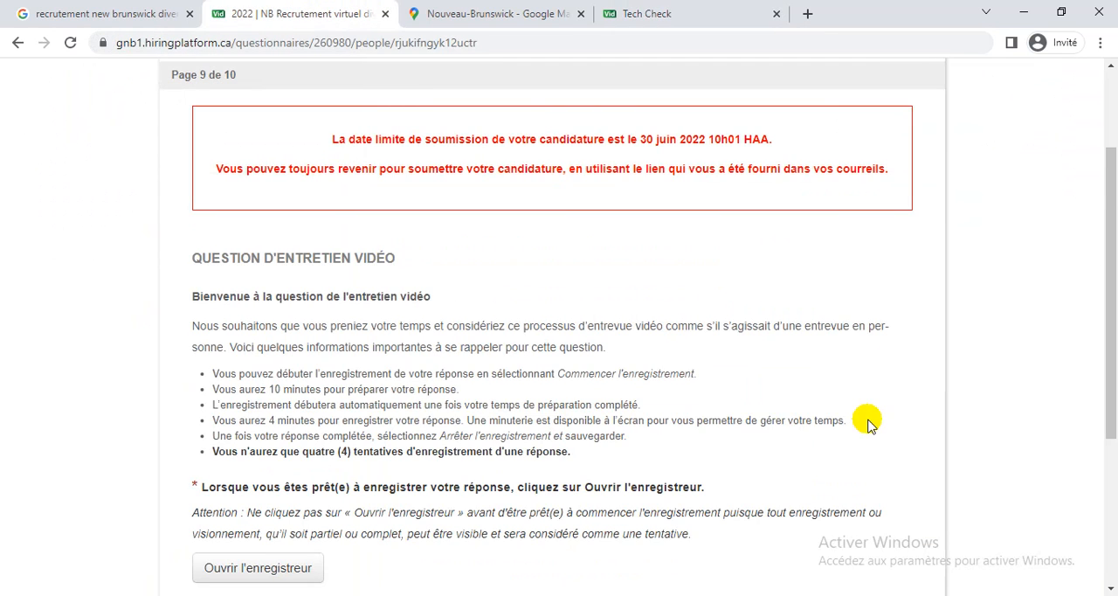
{"action": "scroll", "coordinate": [868, 423], "scroll_direction": "up", "scroll_amount": 3}
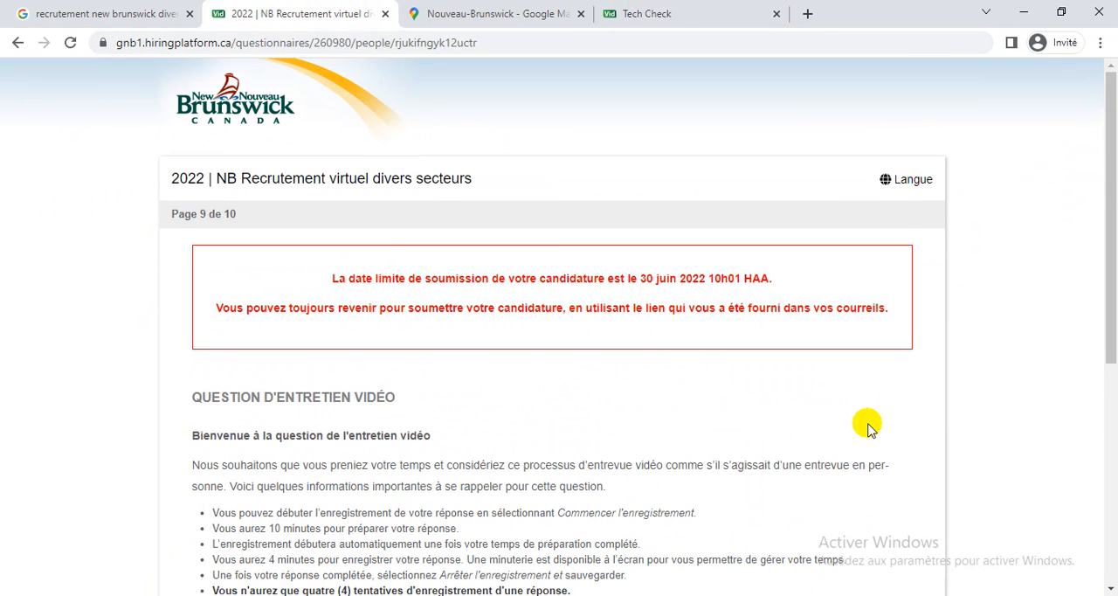
{"action": "scroll", "coordinate": [868, 423], "scroll_direction": "down", "scroll_amount": 3}
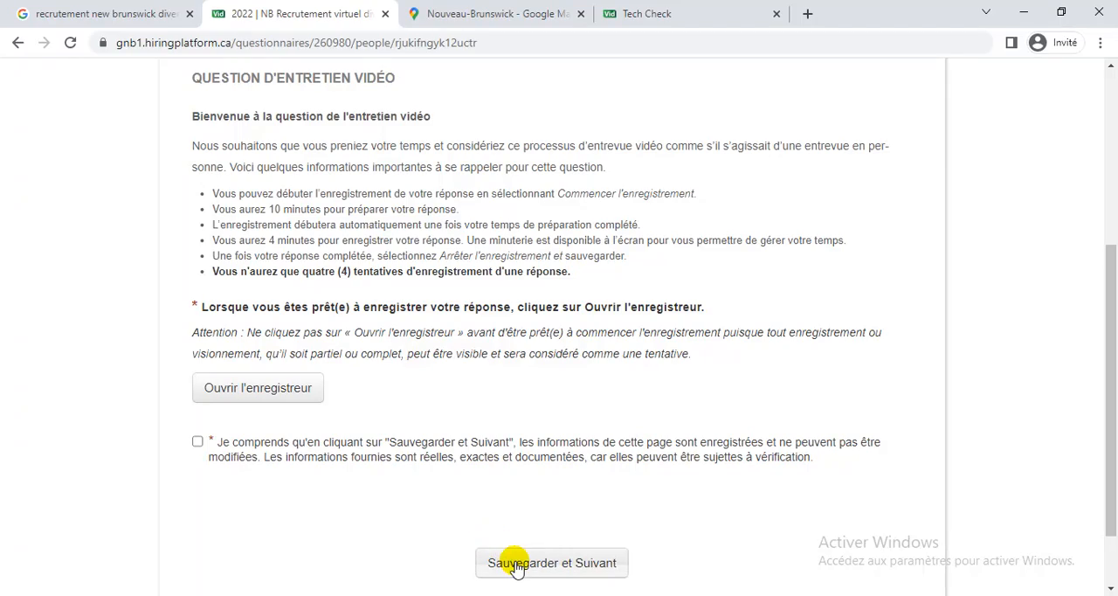
{"action": "scroll", "coordinate": [831, 429], "scroll_direction": "up", "scroll_amount": 3}
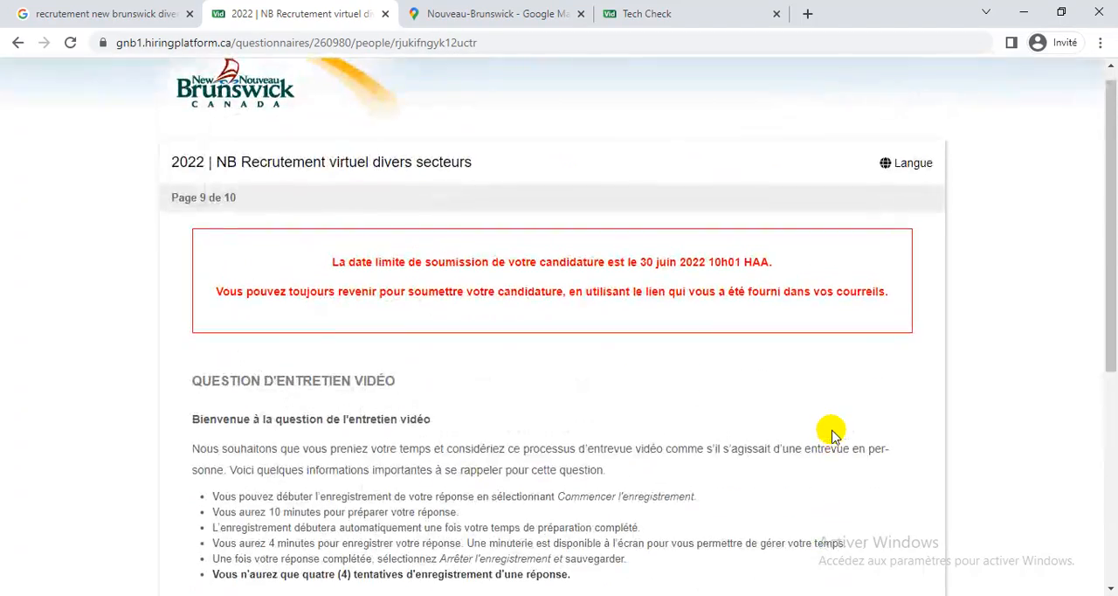
{"action": "scroll", "coordinate": [831, 429], "scroll_direction": "down", "scroll_amount": 3}
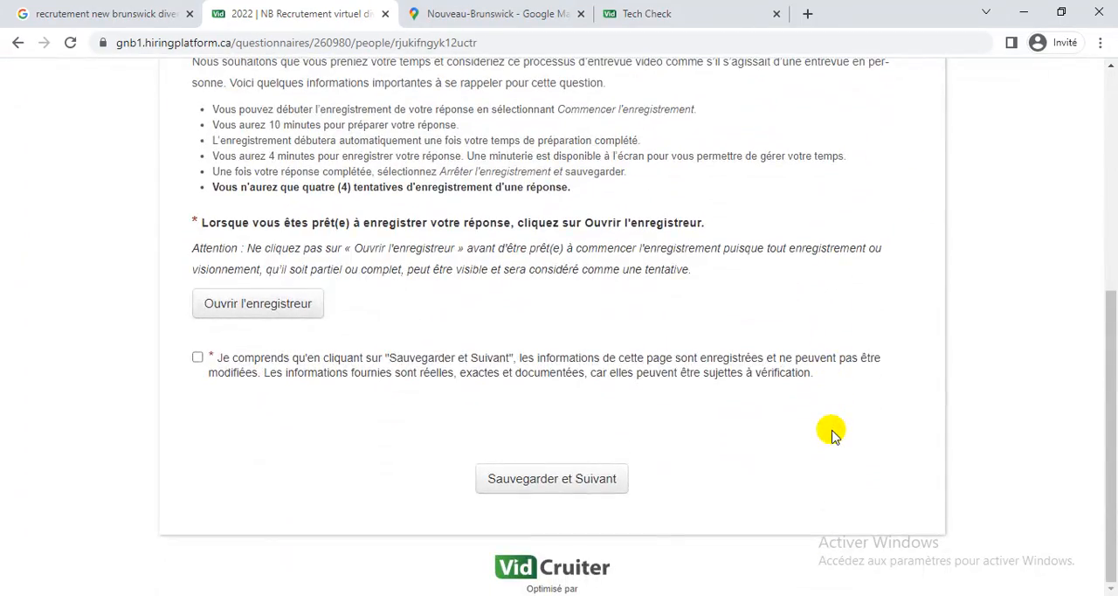